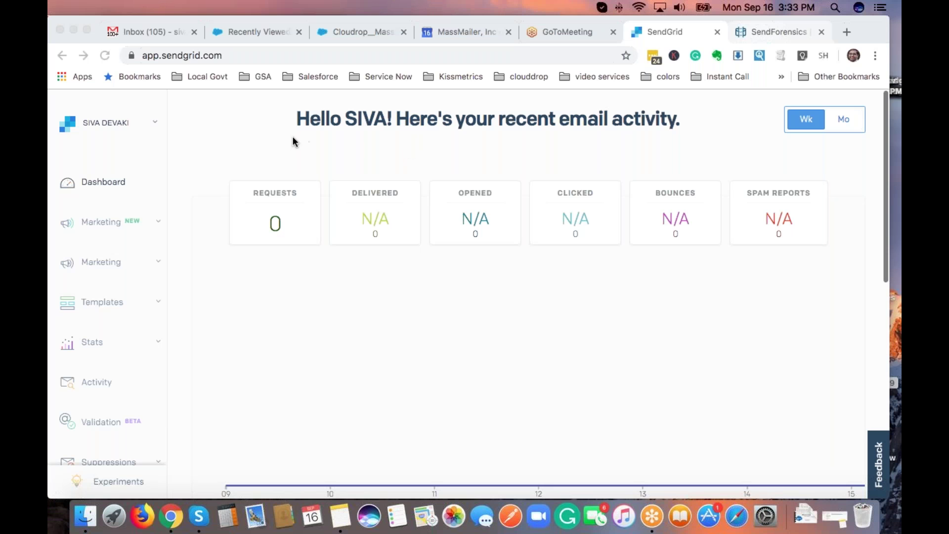
Move from the SendGrid dashboard to the SendForensics report showing 82.32% deliverability.
click(261, 143)
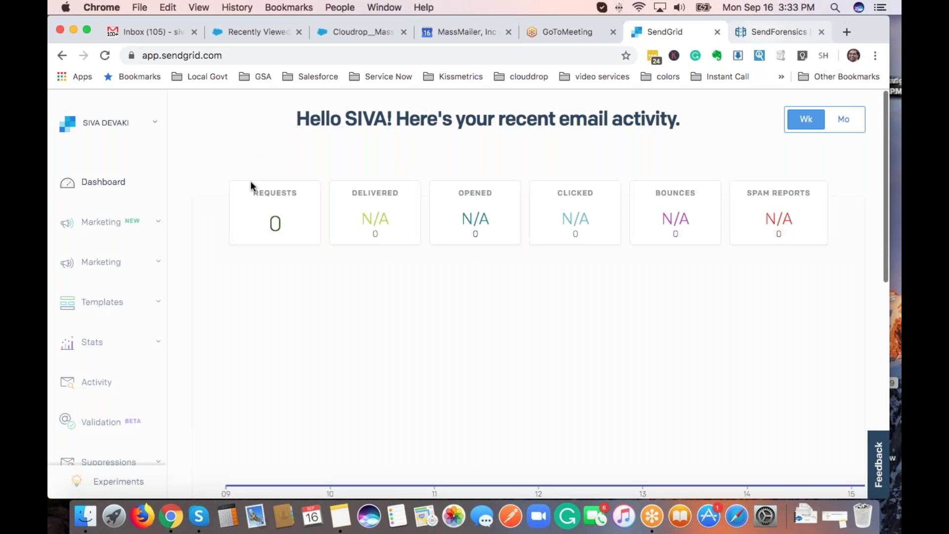
click(774, 32)
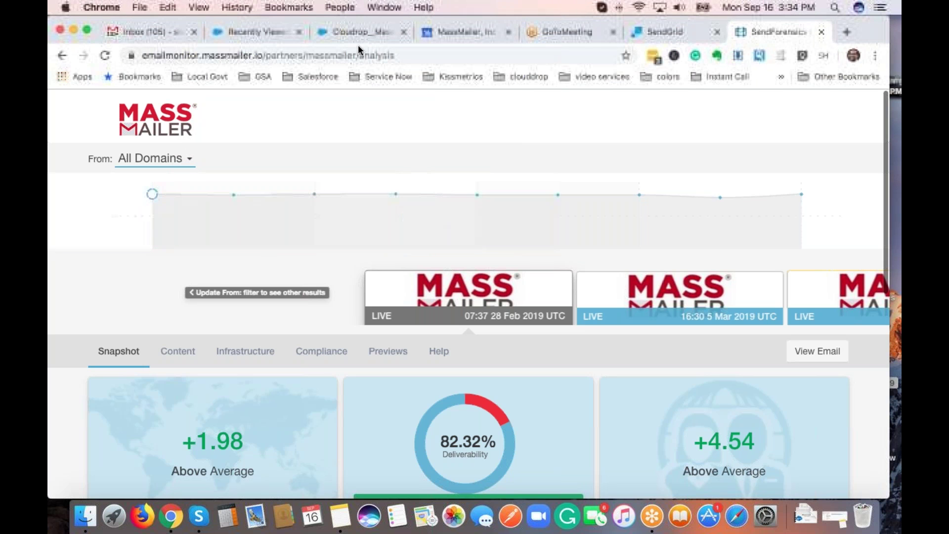
Review the 82.32% GOOD snapshot, then open the Vocabulary & Copywriting content details.
mouse_move(368, 181)
scroll(328, 136, down, 2)
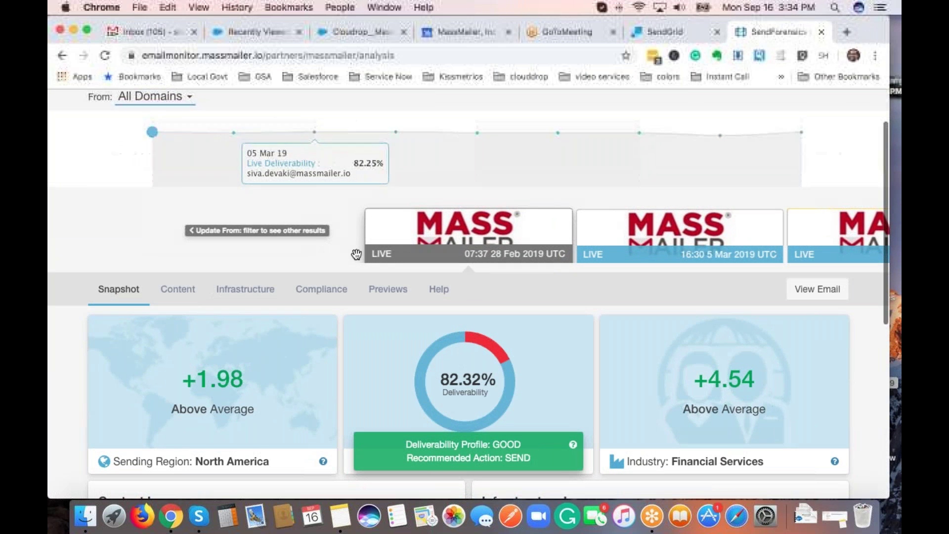
scroll(70, 172, down, 1)
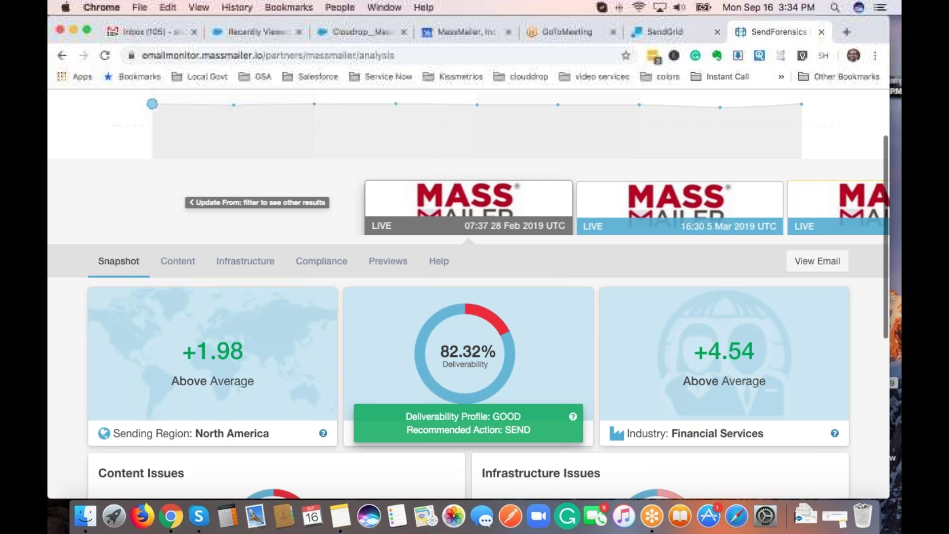
scroll(59, 143, down, 3)
scroll(499, 265, down, 2)
mouse_move(499, 265)
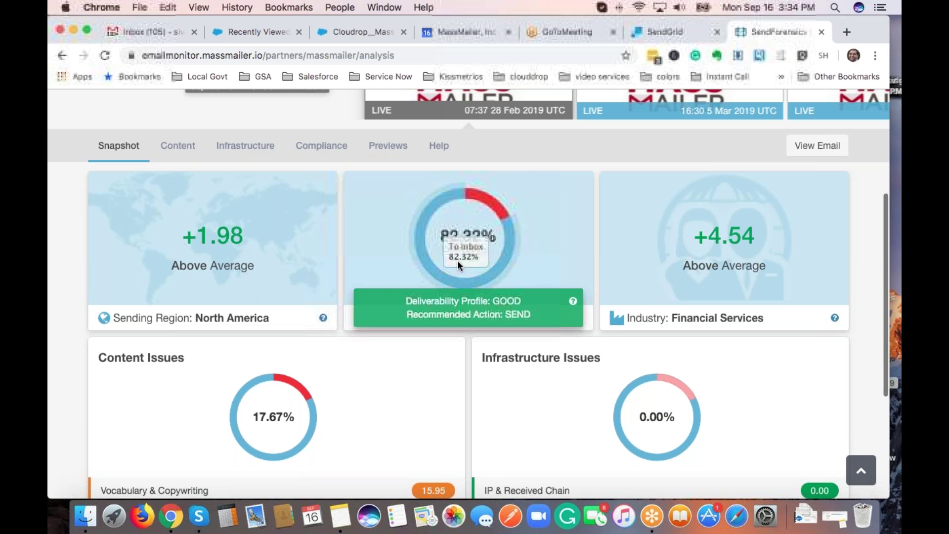
mouse_move(492, 202)
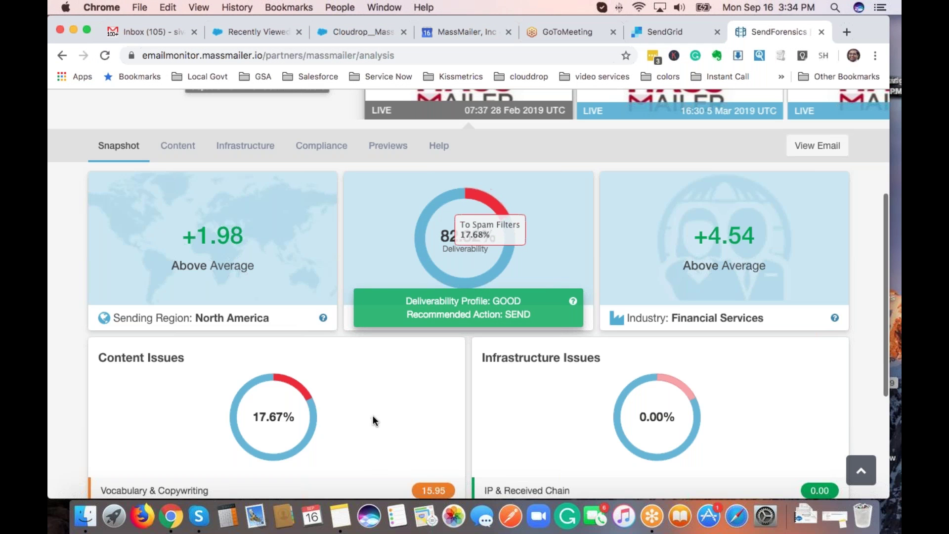
scroll(375, 420, down, 5)
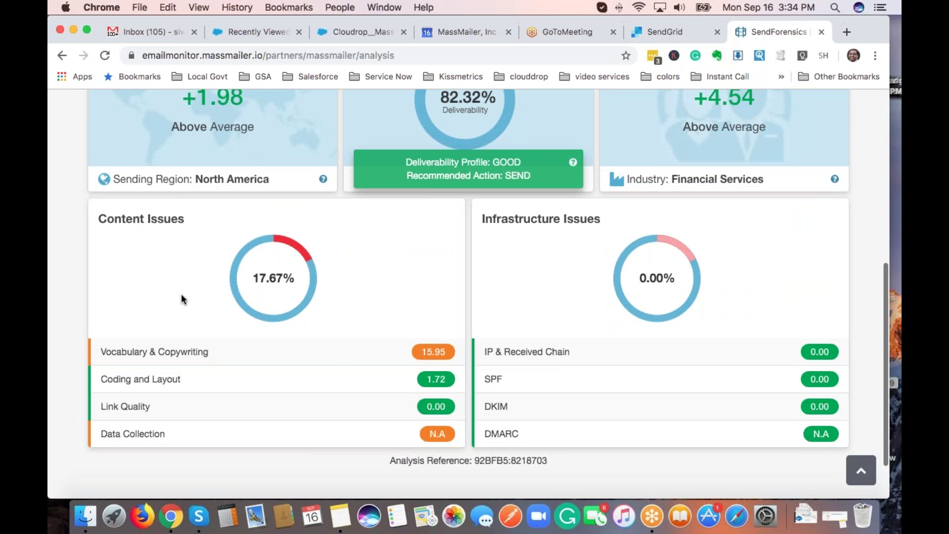
click(142, 364)
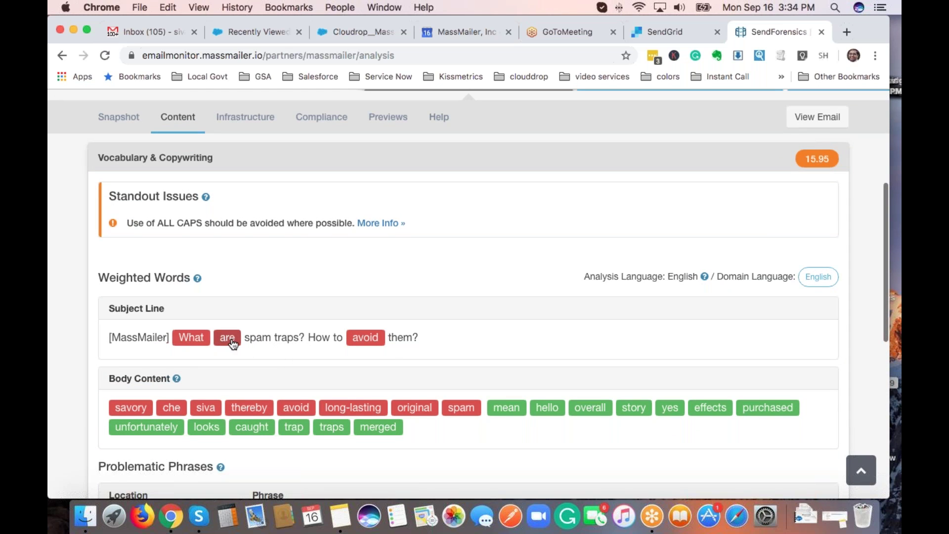
Check the suggested alternatives and discouraged words for the subject word 'avoid', then close the popup.
click(365, 340)
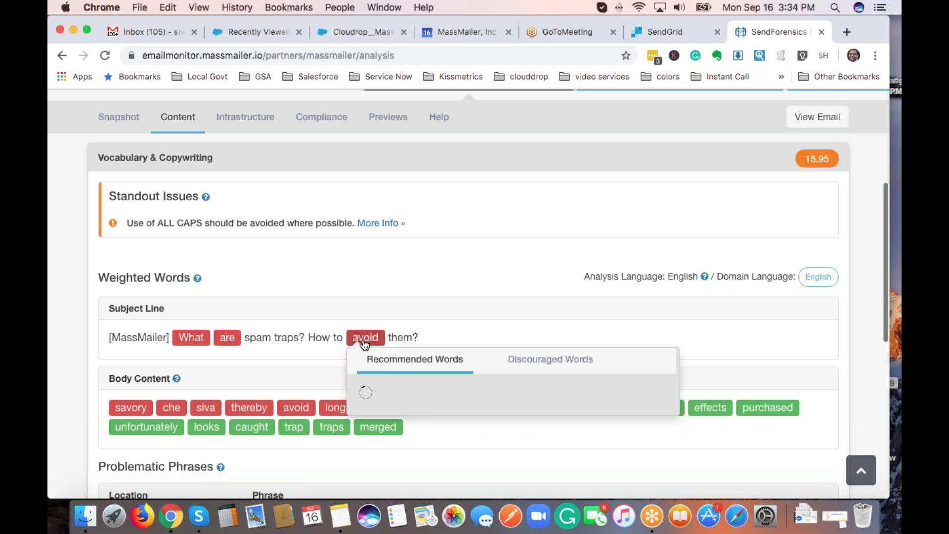
scroll(421, 363, down, 3)
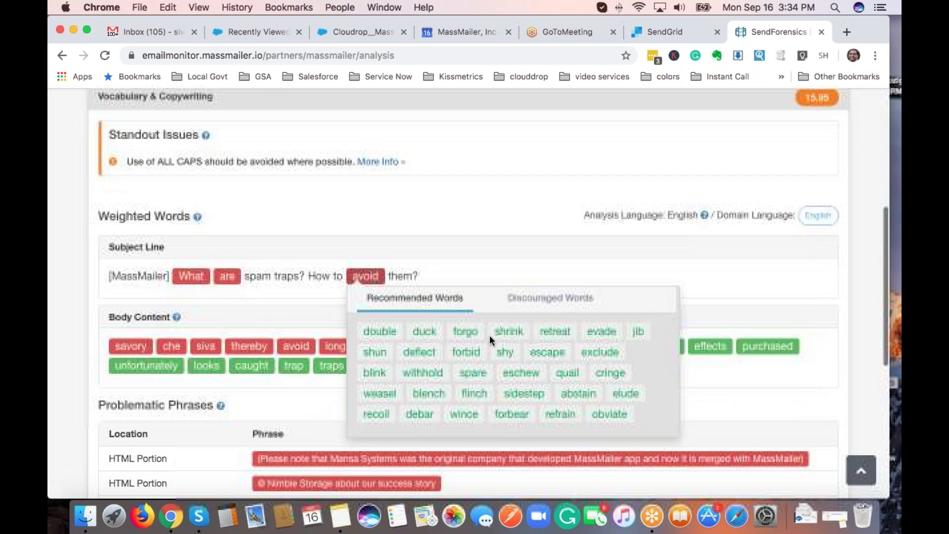
click(559, 304)
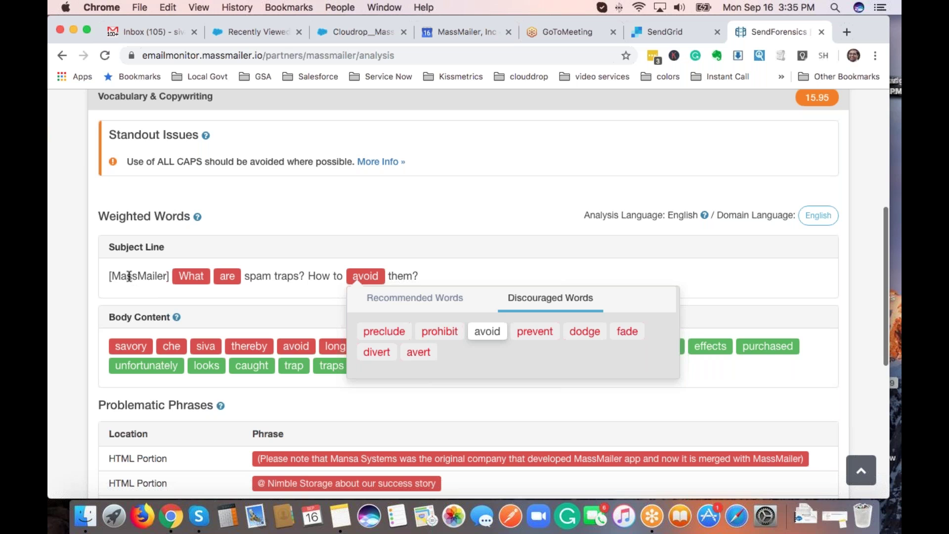
click(76, 276)
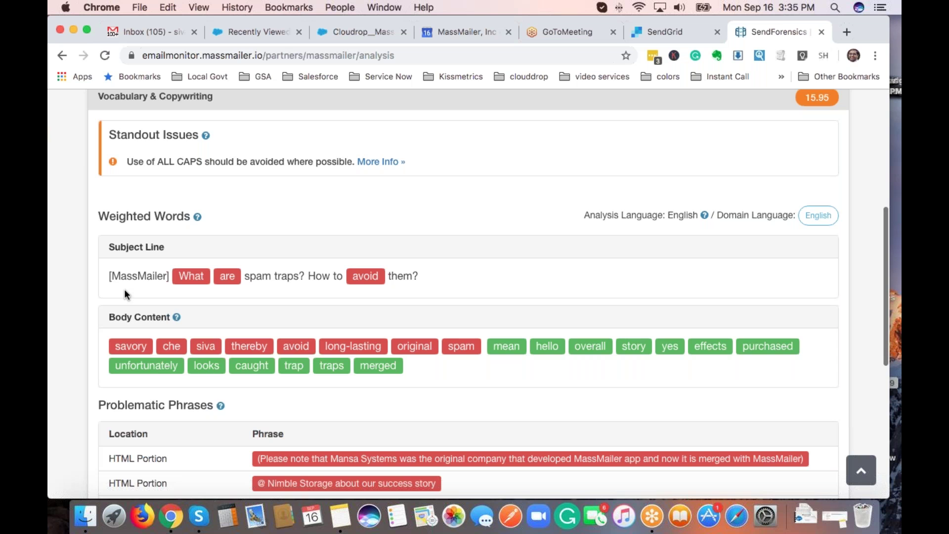
Move down to Coding & Layout (score 1.72), which flags HTML-only content and empty tags.
scroll(123, 289, down, 2)
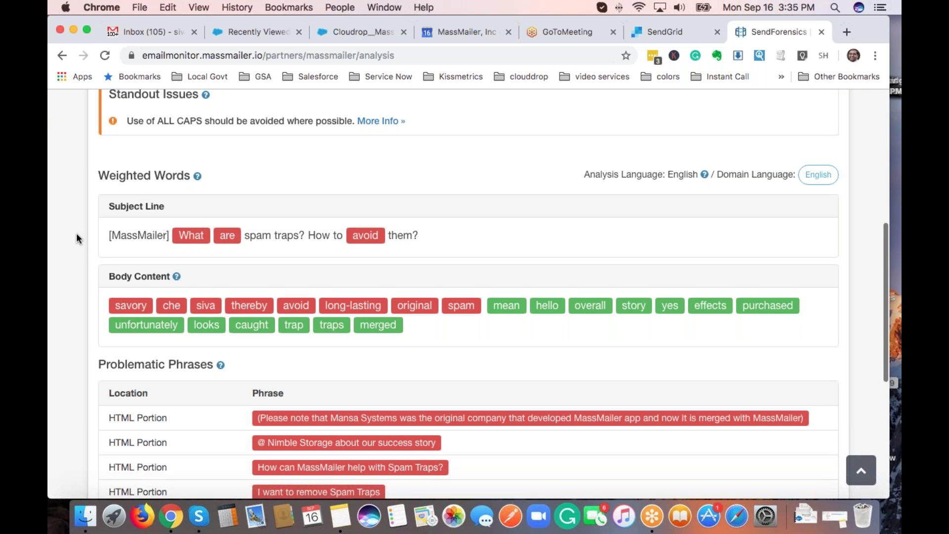
scroll(77, 233, down, 2)
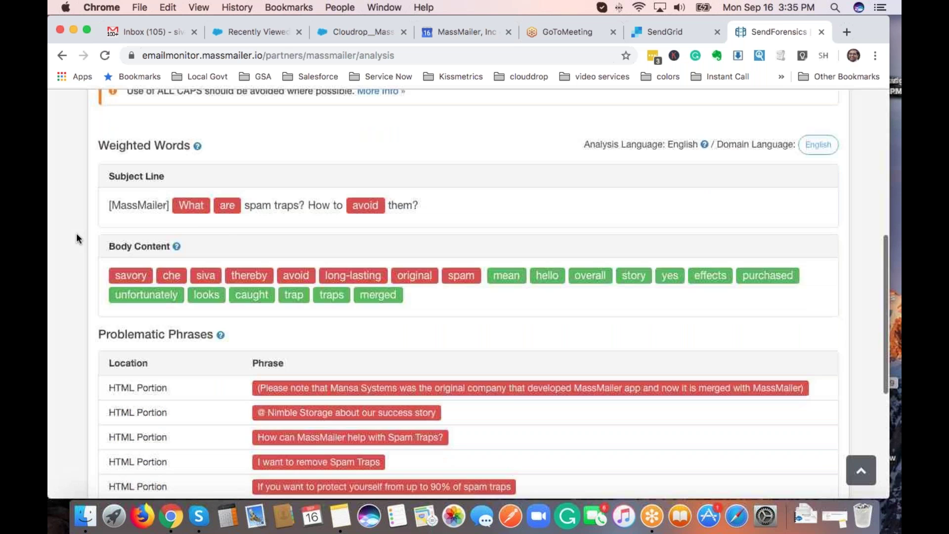
scroll(76, 239, down, 5)
scroll(76, 237, down, 8)
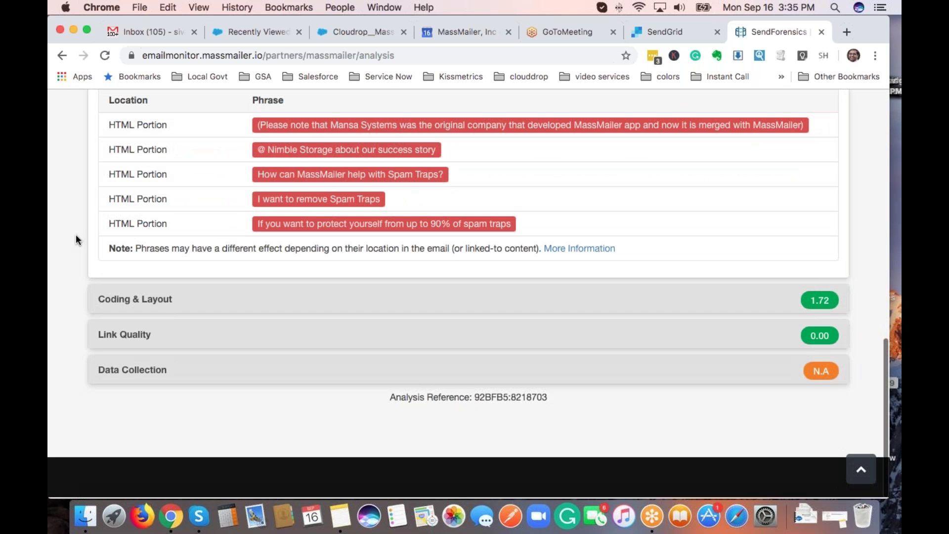
scroll(74, 279, down, 2)
scroll(74, 277, down, 2)
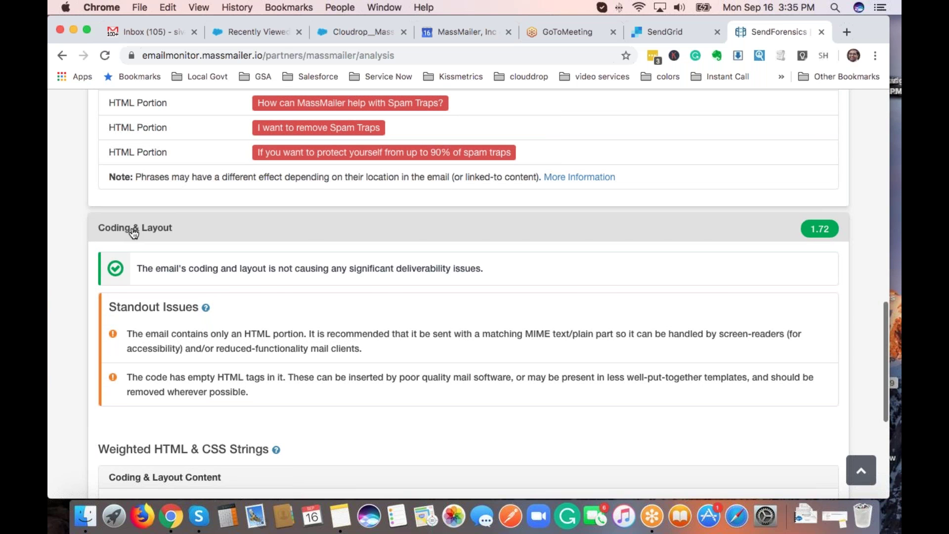
Review the Coding & Layout and Link Quality results, then head back toward the Infrastructure tab.
scroll(68, 304, down, 5)
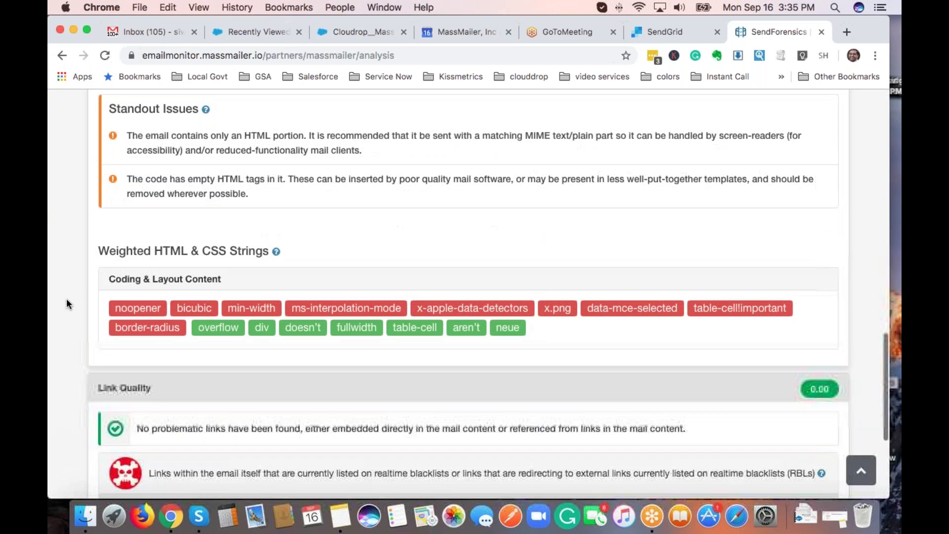
scroll(67, 298, down, 1)
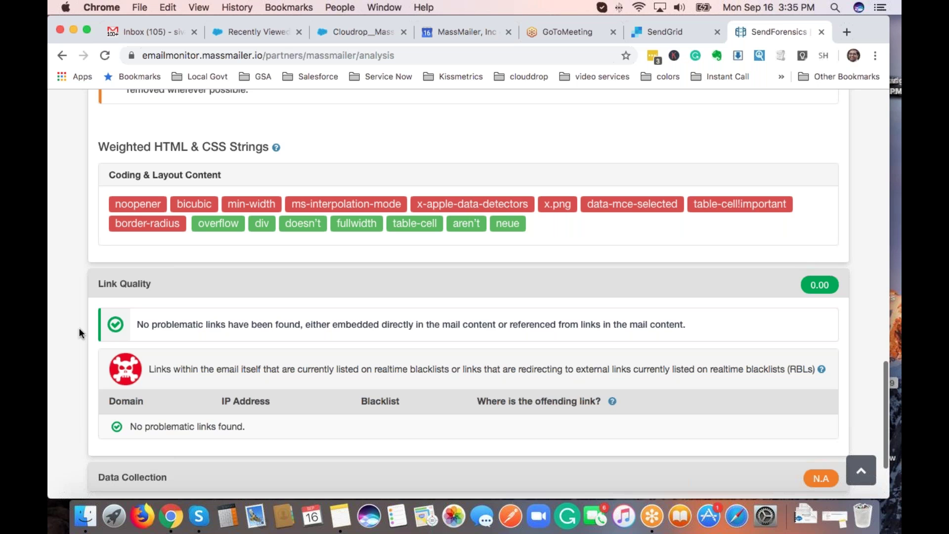
scroll(68, 329, down, 2)
scroll(70, 331, up, 20)
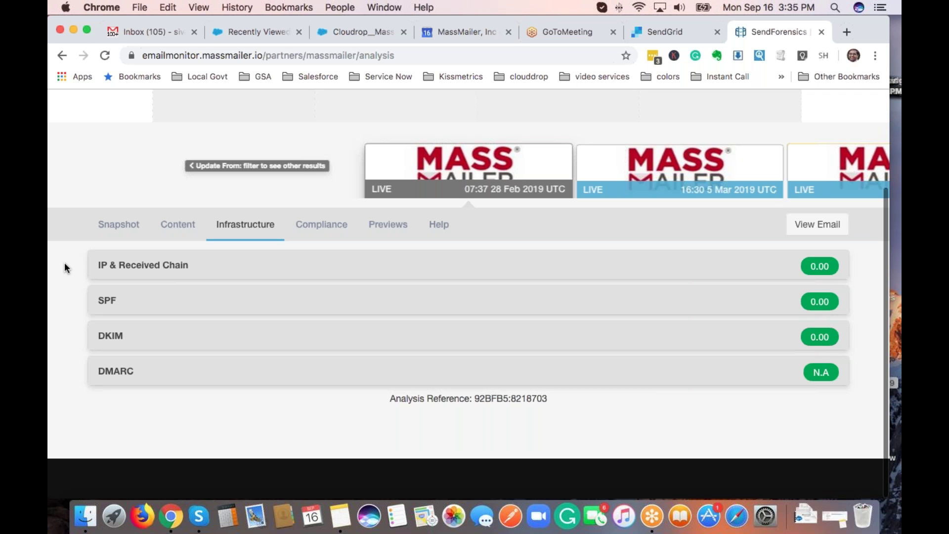
Expand the IP & Received Chain details and highlight the RBL Listing result.
click(131, 272)
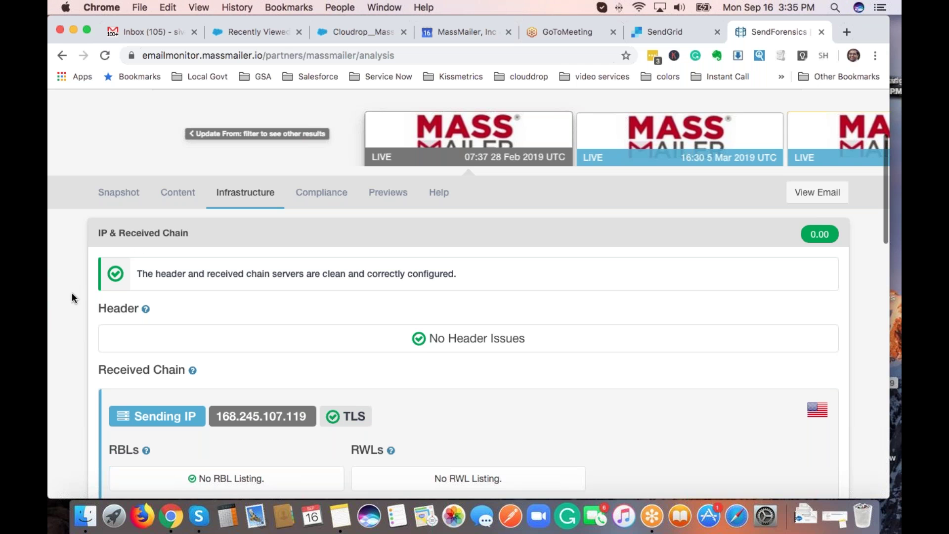
scroll(72, 296, down, 3)
scroll(72, 296, down, 2)
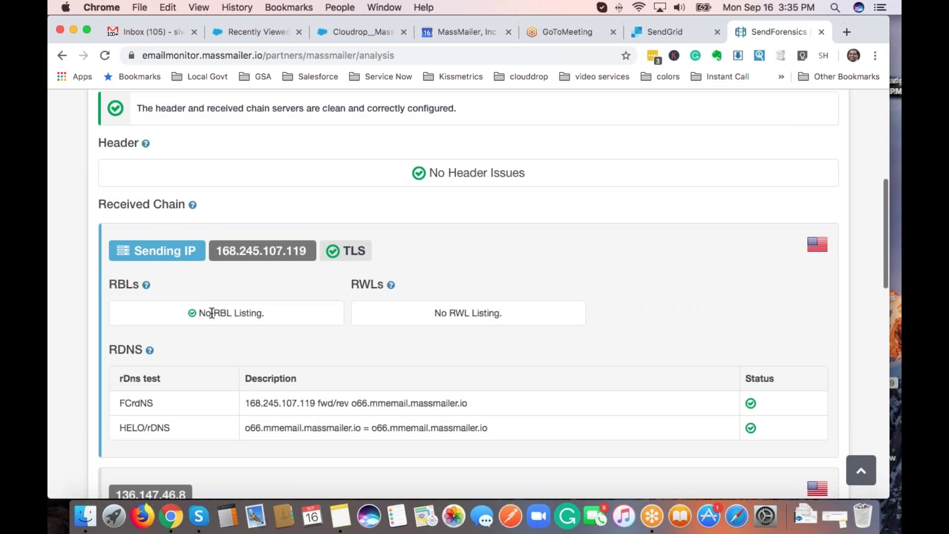
drag(215, 313, 266, 311)
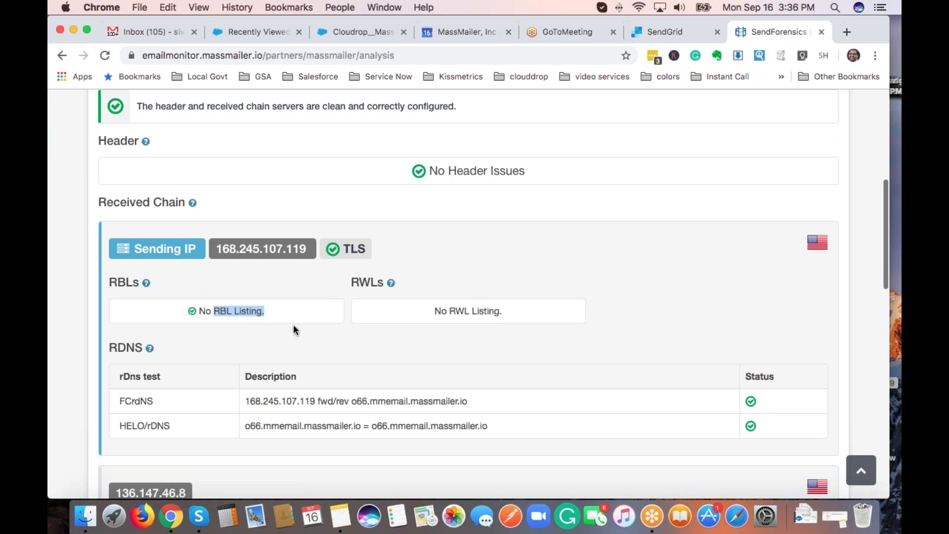
click(90, 331)
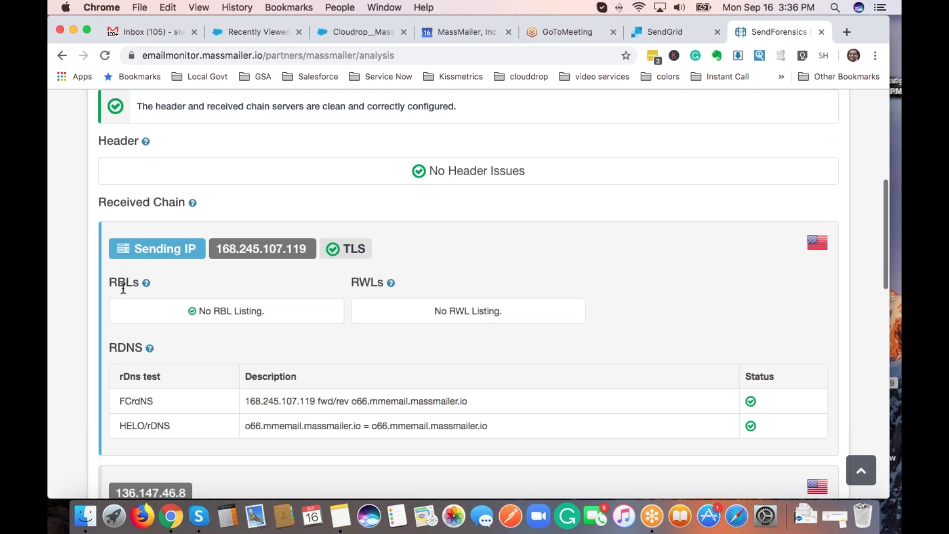
Expand the SPF results for em9018.massmailer.io on sending IP 168.245.107.119.
scroll(185, 338, down, 6)
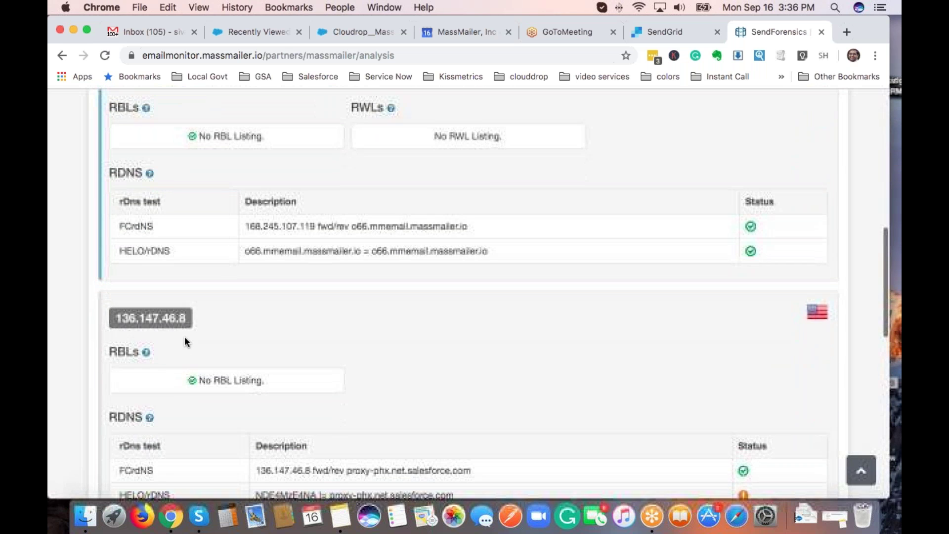
scroll(185, 338, down, 10)
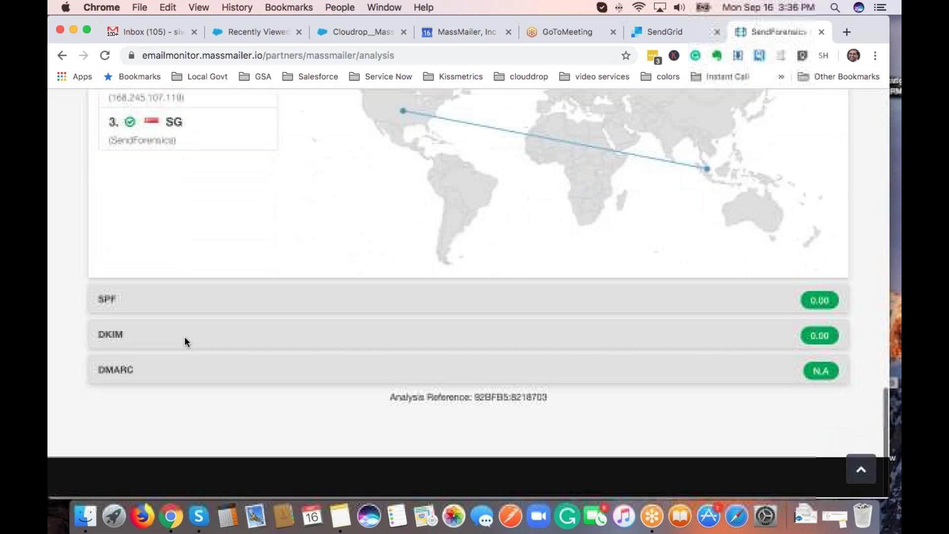
click(123, 307)
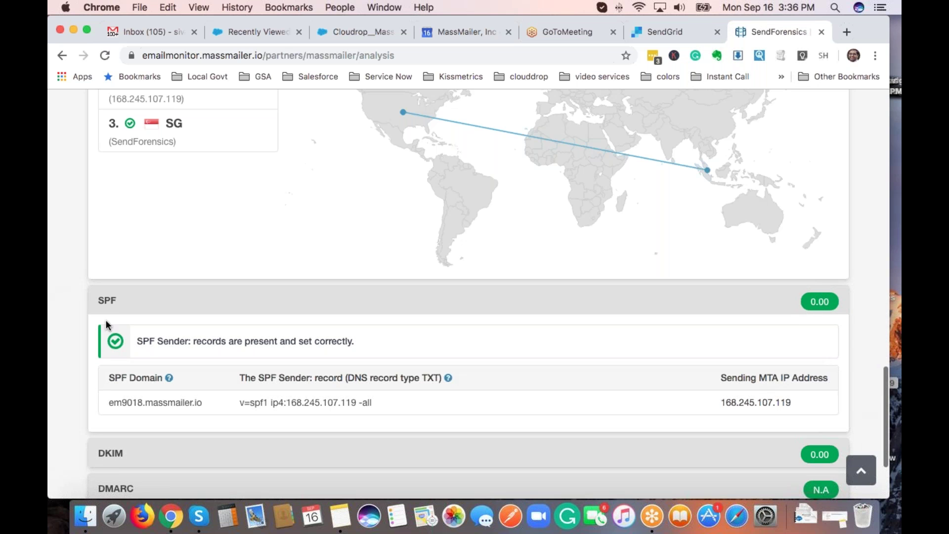
Expand the DKIM results, which show records set correctly and a 1024-bit key note.
scroll(106, 316, down, 2)
scroll(105, 317, down, 3)
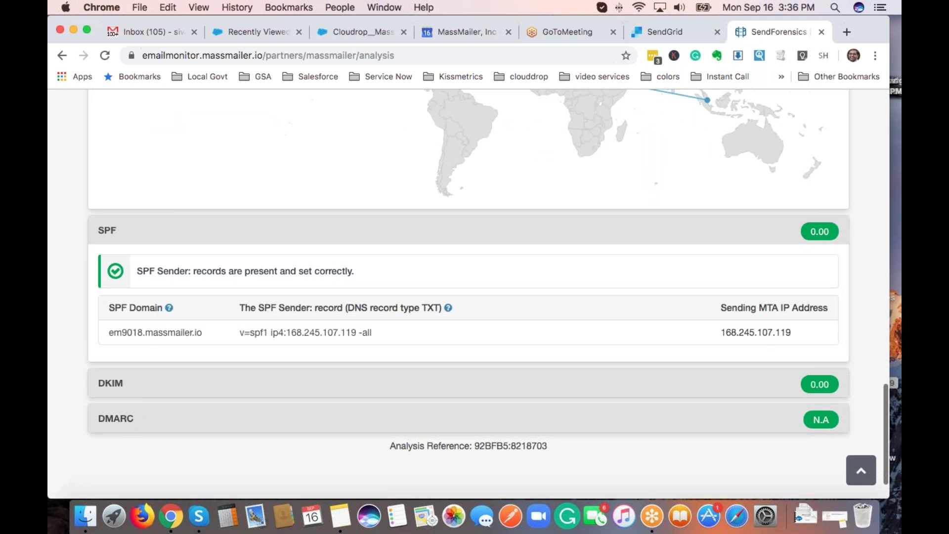
click(121, 386)
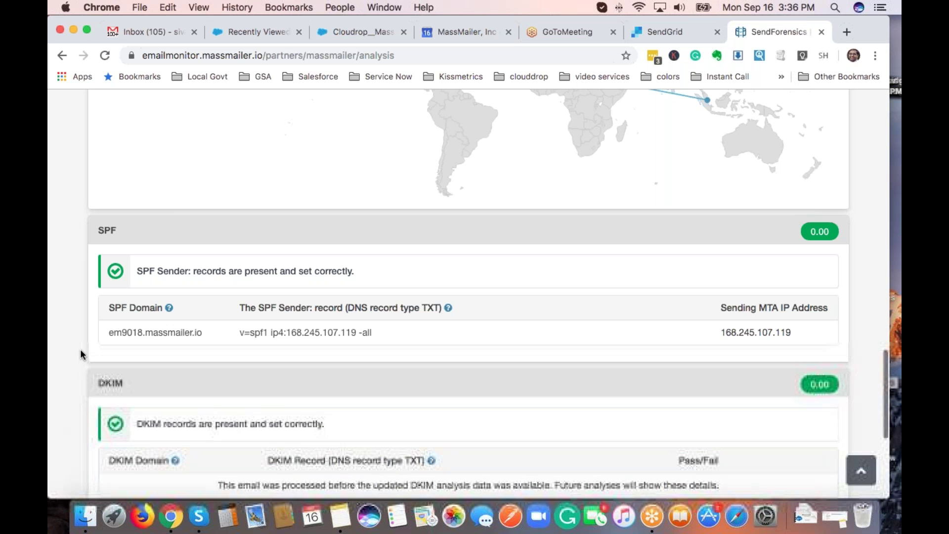
scroll(72, 298, down, 2)
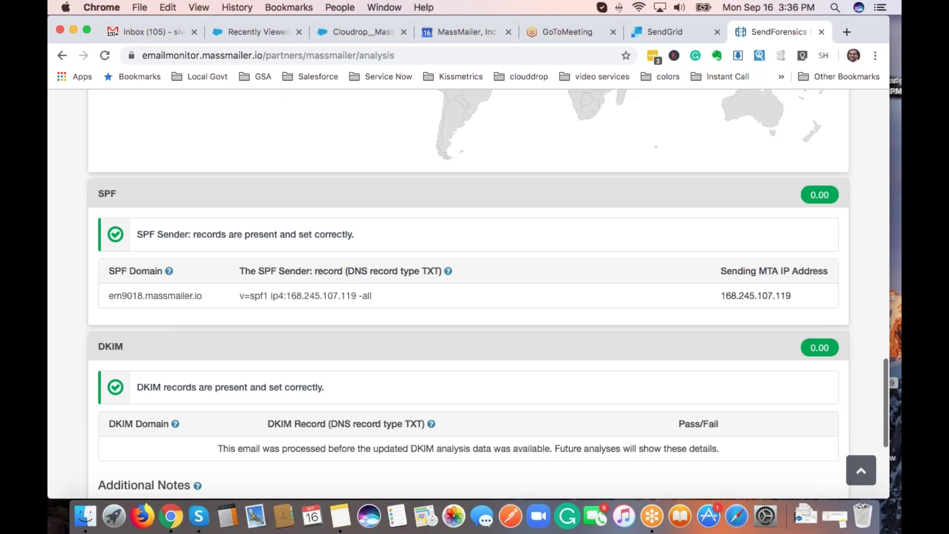
scroll(126, 224, down, 2)
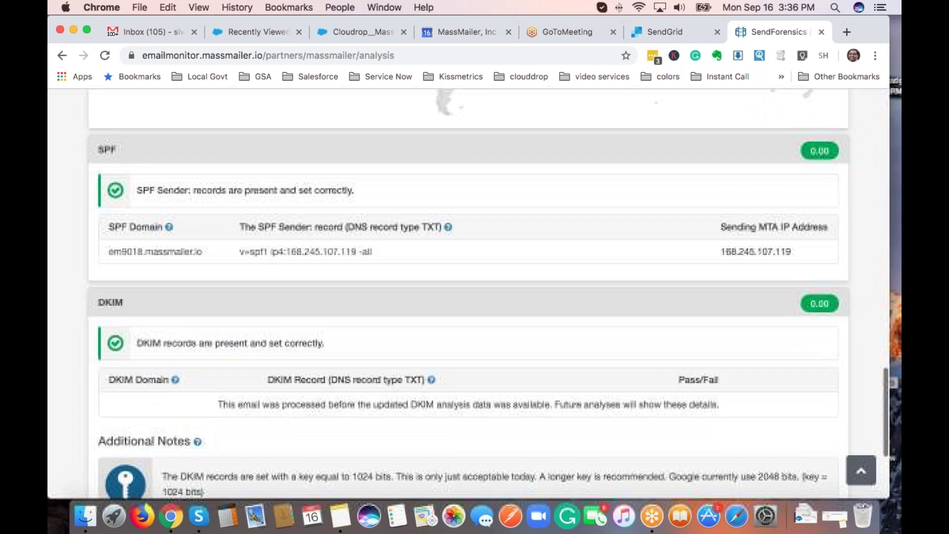
scroll(144, 381, down, 5)
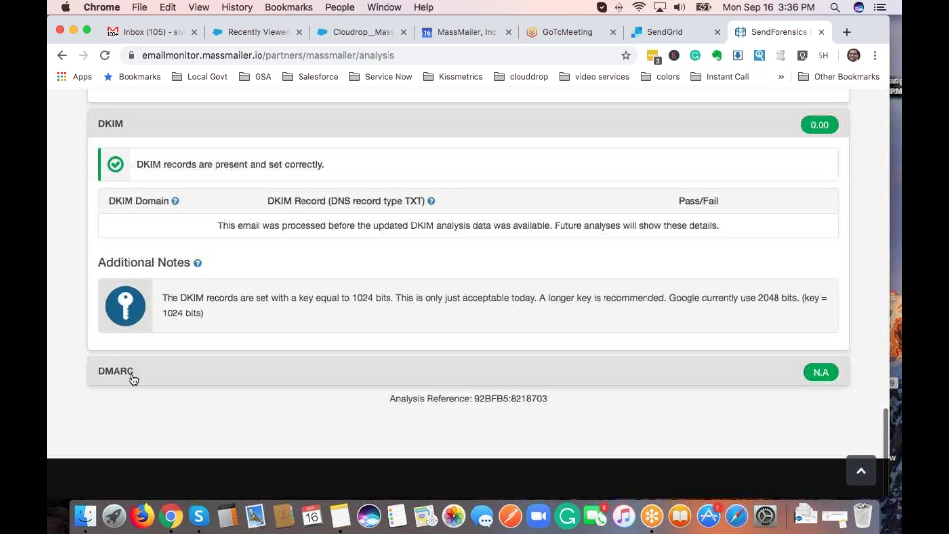
Expand the DMARC results, then return up to the clean header and received-chain checks.
click(129, 377)
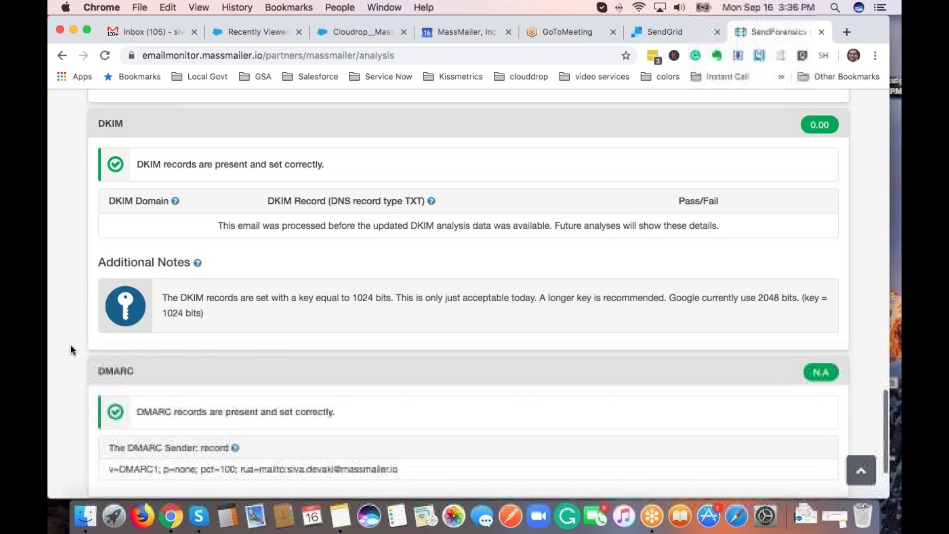
scroll(70, 344, down, 2)
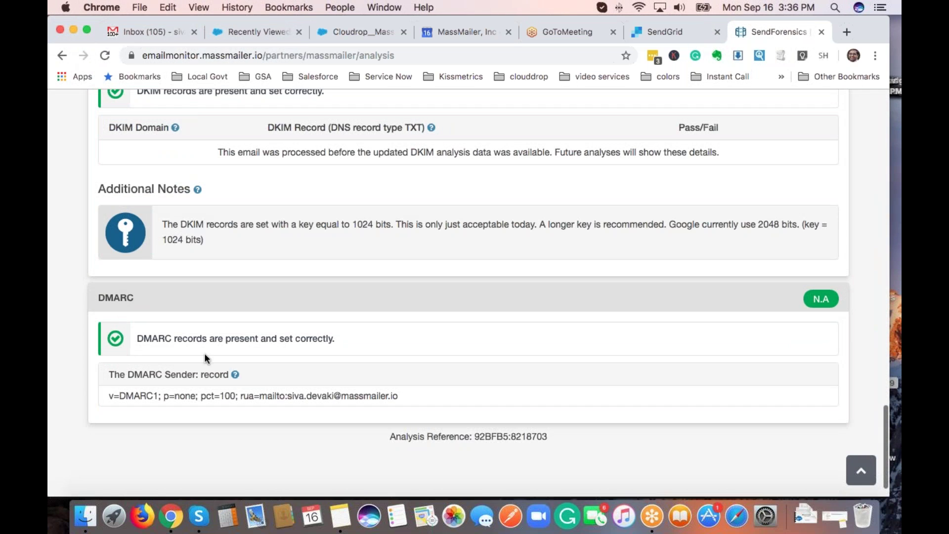
scroll(204, 353, up, 2)
scroll(204, 353, up, 9)
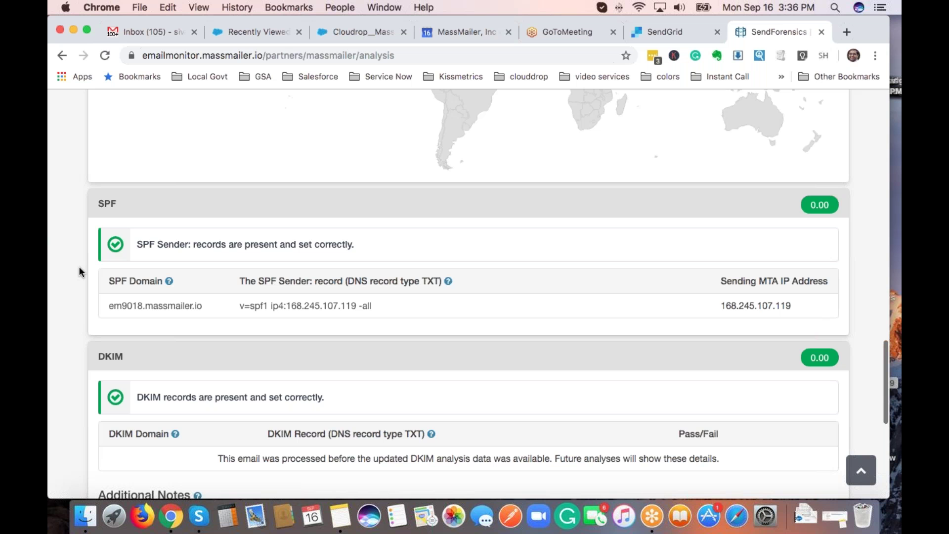
scroll(76, 262, up, 5)
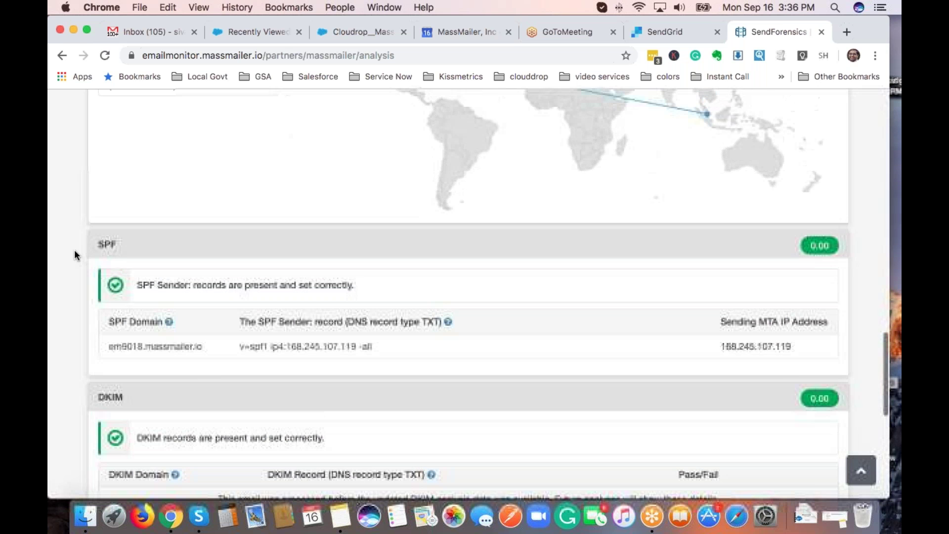
scroll(79, 260, up, 15)
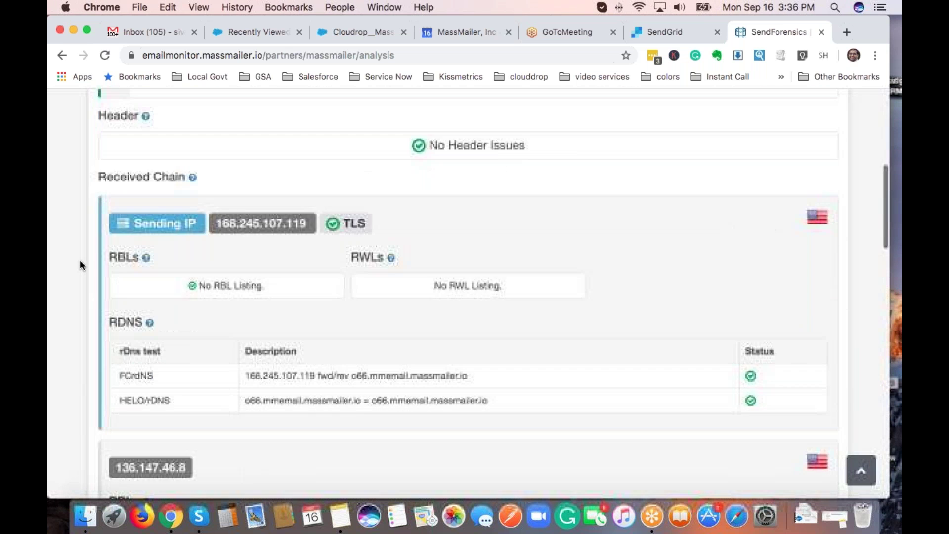
scroll(84, 251, down, 2)
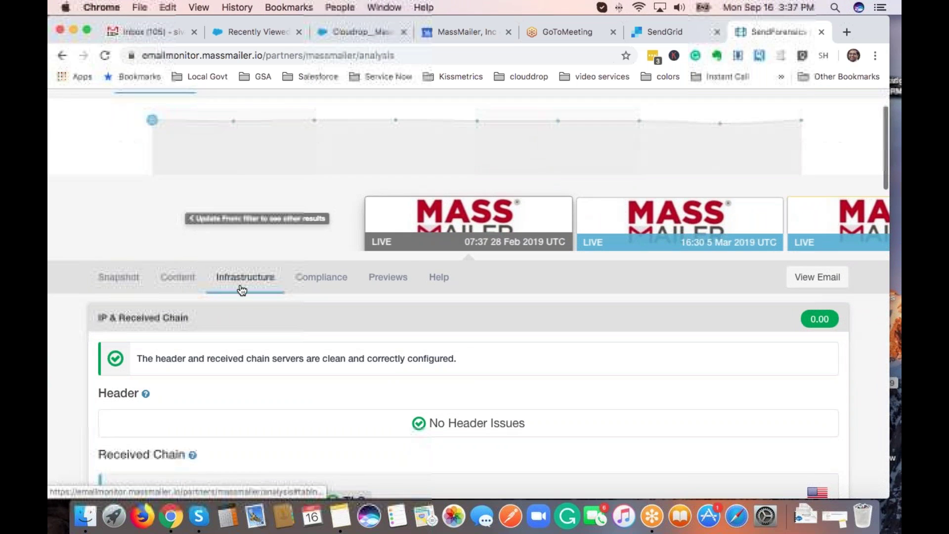
Show the Compliance section's Cookie Forensics table of youtube.com and twitter.com non-session cookies.
click(335, 283)
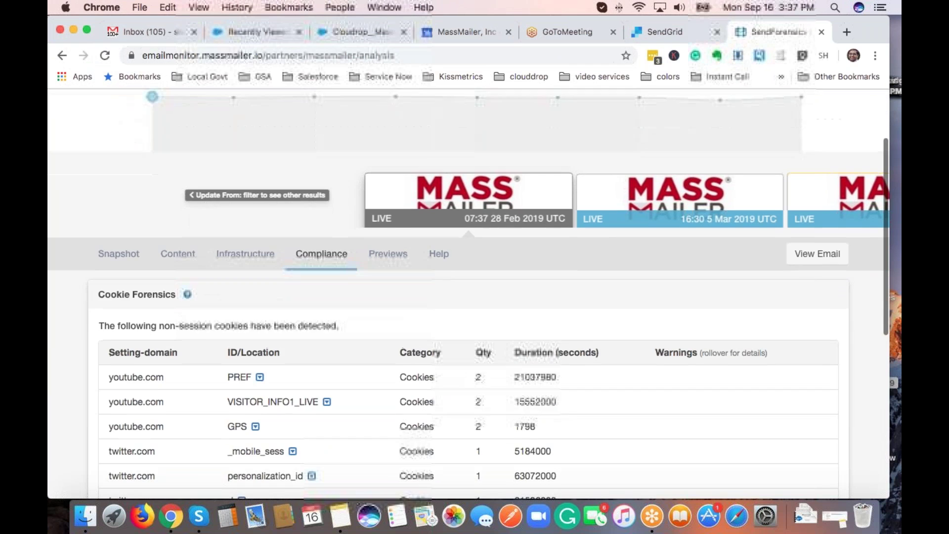
scroll(85, 253, down, 3)
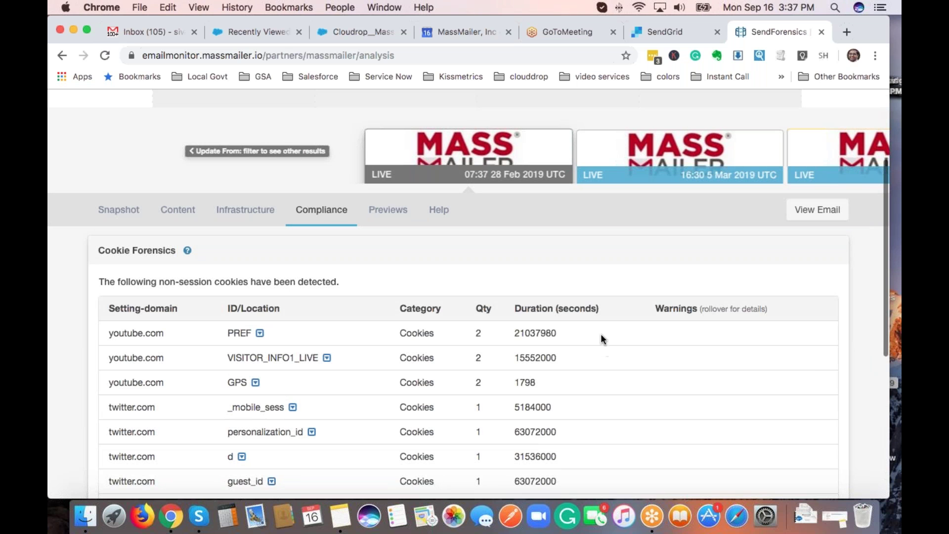
Go to Email Client Previews and bring up the iPhone 8 preview of the spam-traps email.
click(380, 214)
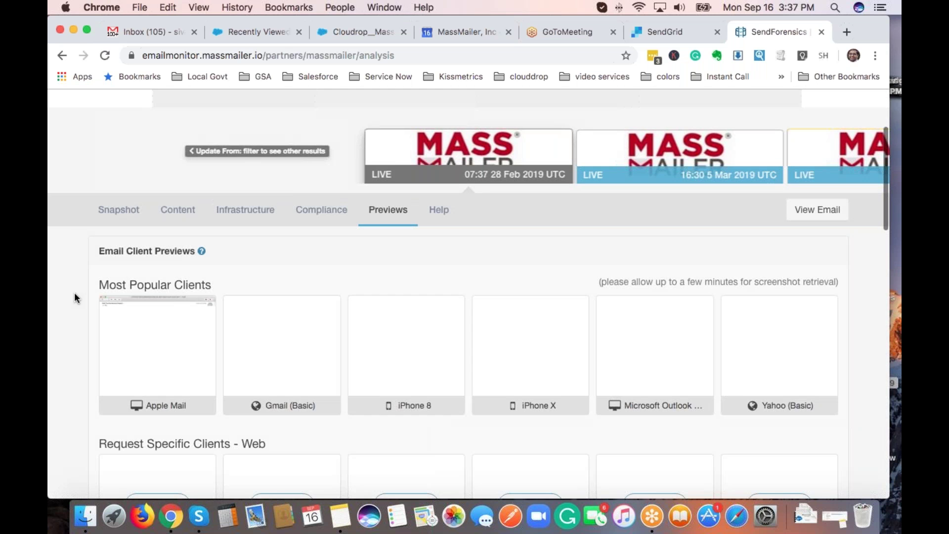
scroll(74, 298, down, 2)
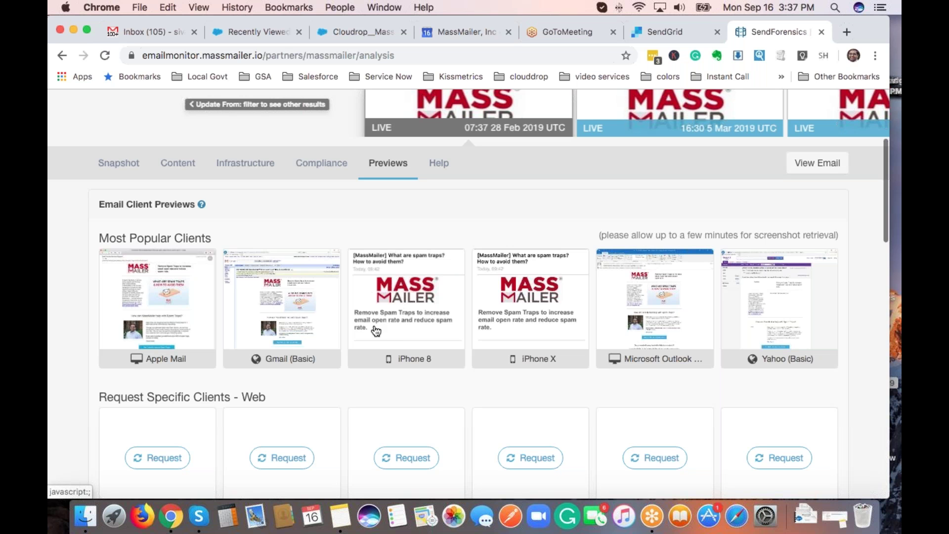
scroll(376, 331, down, 2)
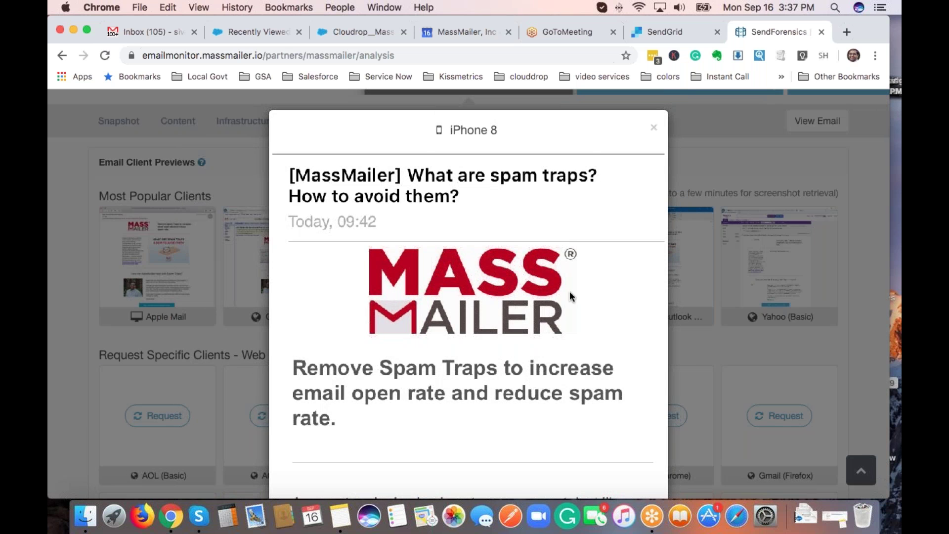
Look over the iPhone 8 preview, then dismiss it to return to the previews grid.
scroll(570, 290, down, 10)
scroll(570, 292, up, 15)
click(649, 132)
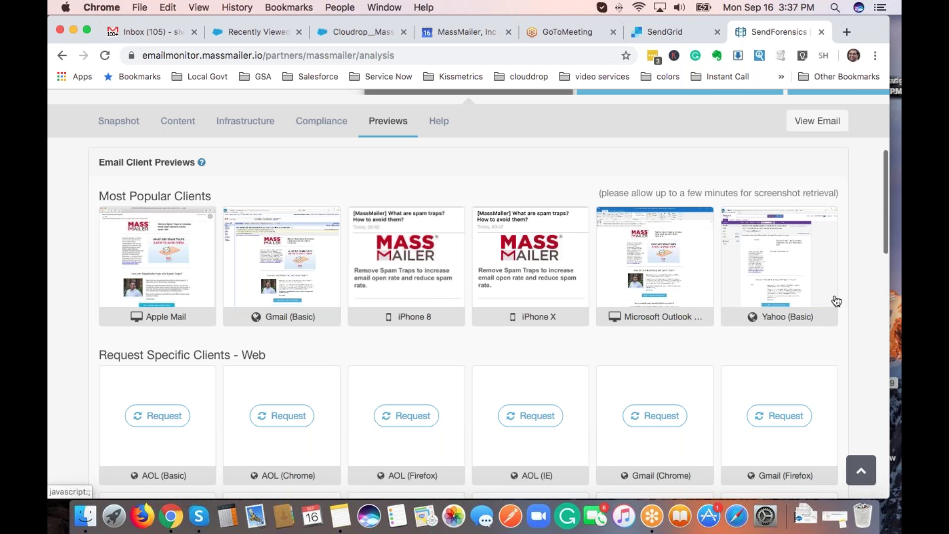
scroll(650, 369, down, 5)
scroll(152, 250, down, 3)
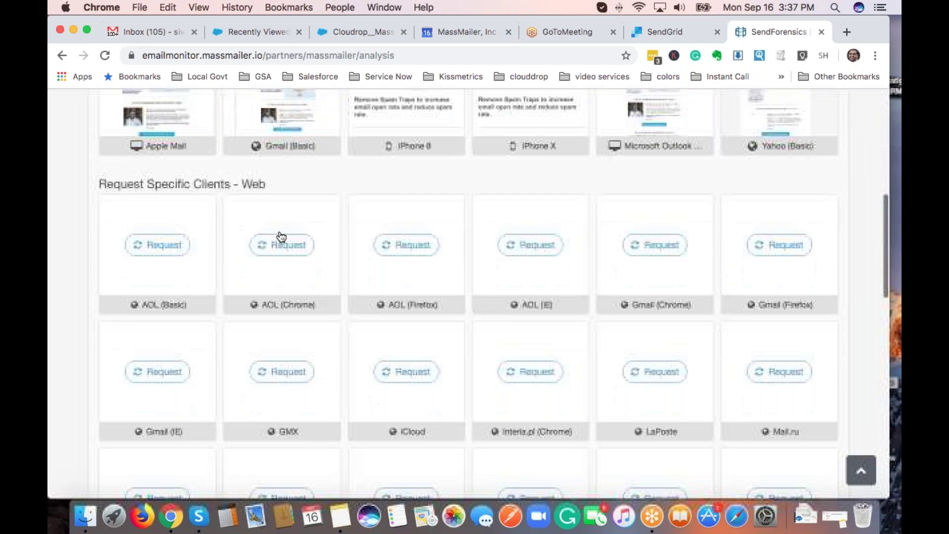
scroll(250, 346, down, 15)
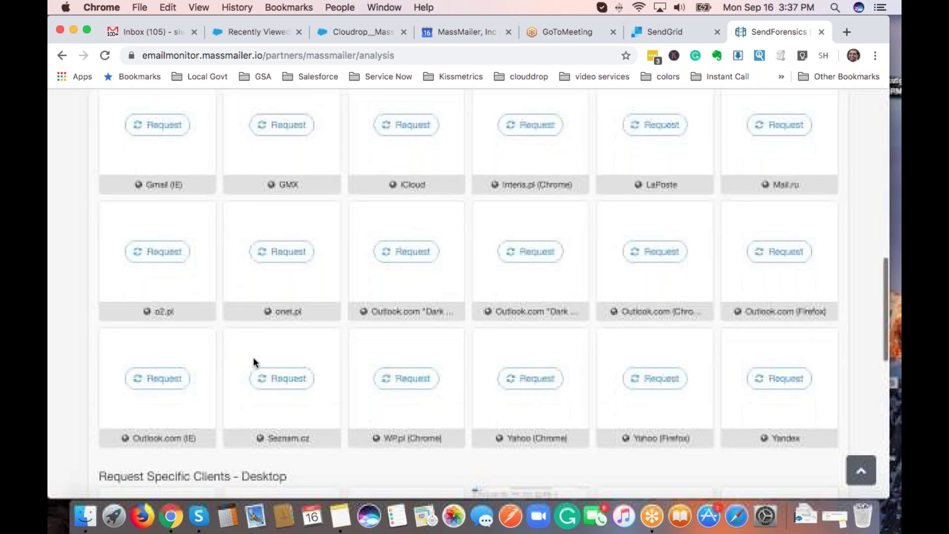
scroll(254, 354, down, 10)
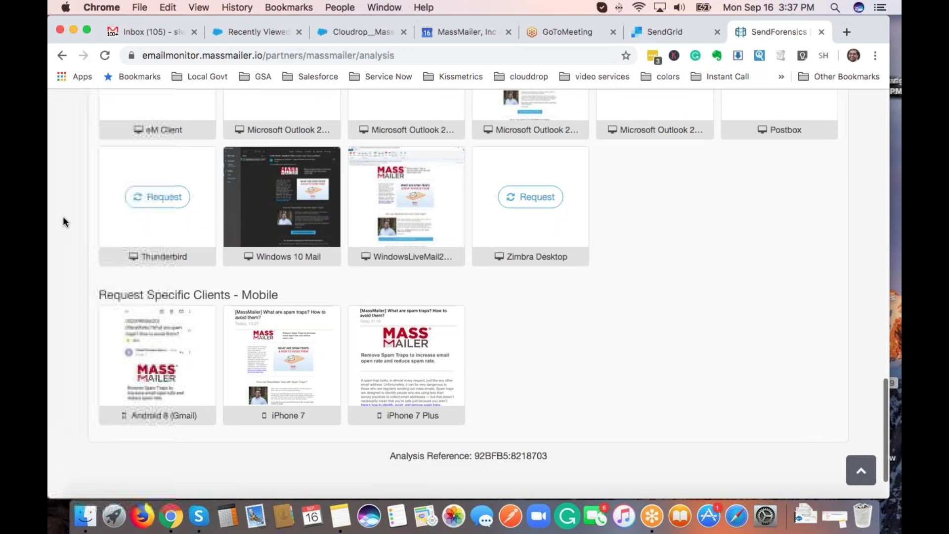
scroll(63, 216, up, 20)
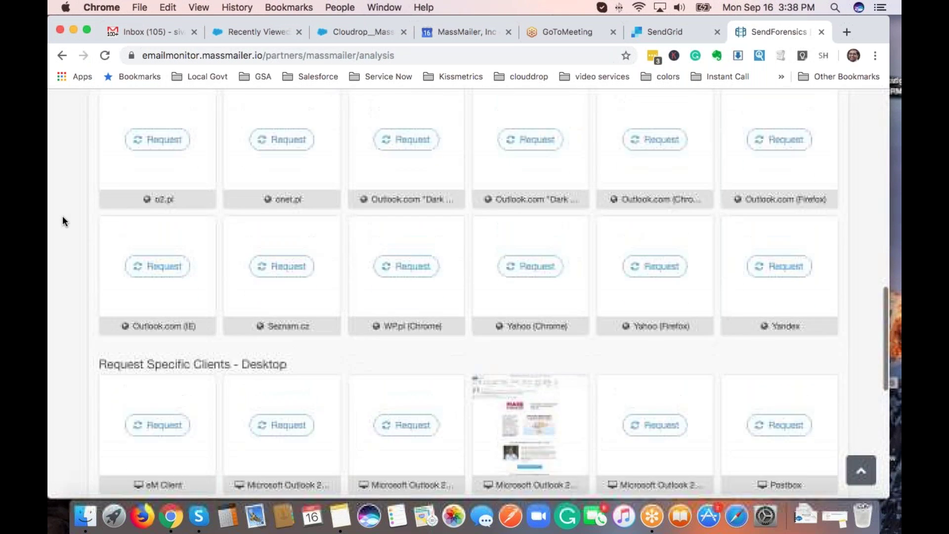
scroll(62, 216, up, 5)
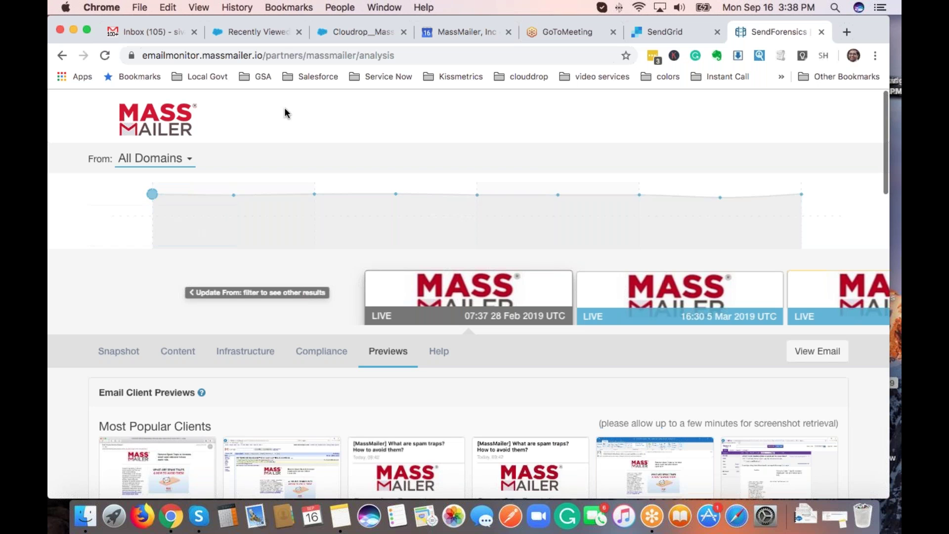
In SendGrid, go to Settings > Sender Authentication and view em1745.advofile.com's three verified CNAME records.
click(653, 31)
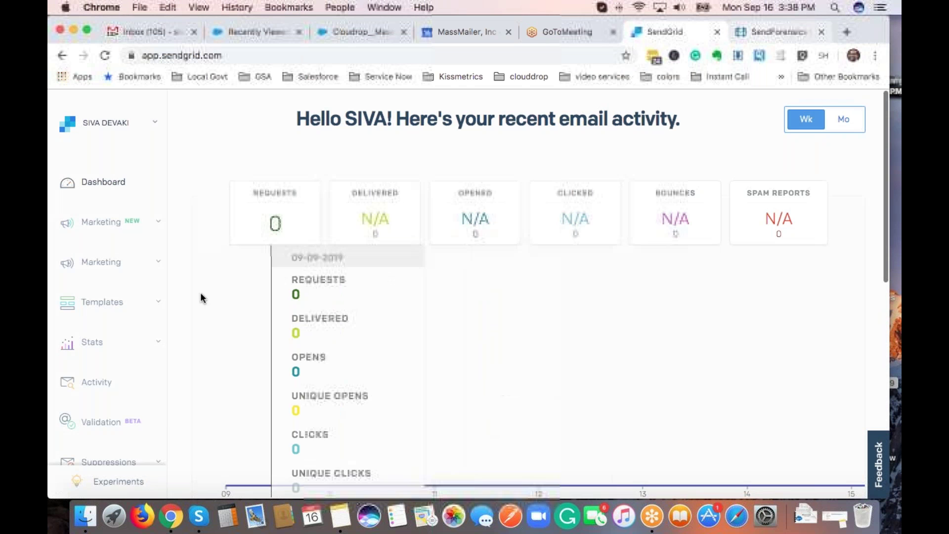
scroll(186, 313, down, 5)
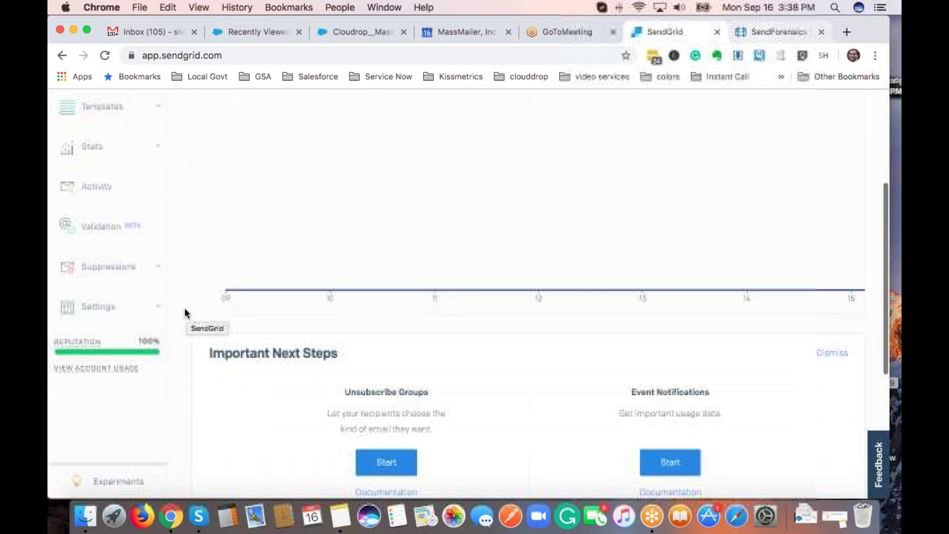
click(159, 314)
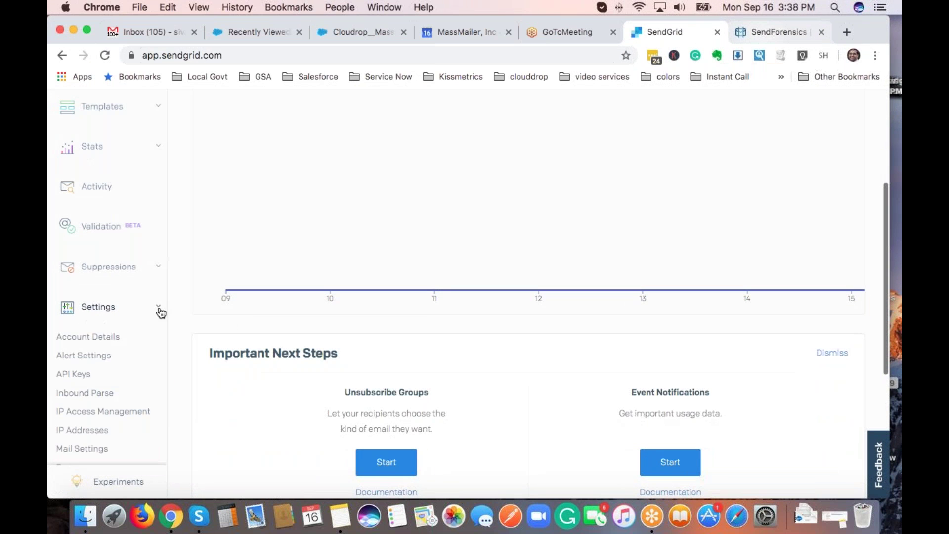
scroll(161, 313, down, 2)
scroll(161, 314, down, 3)
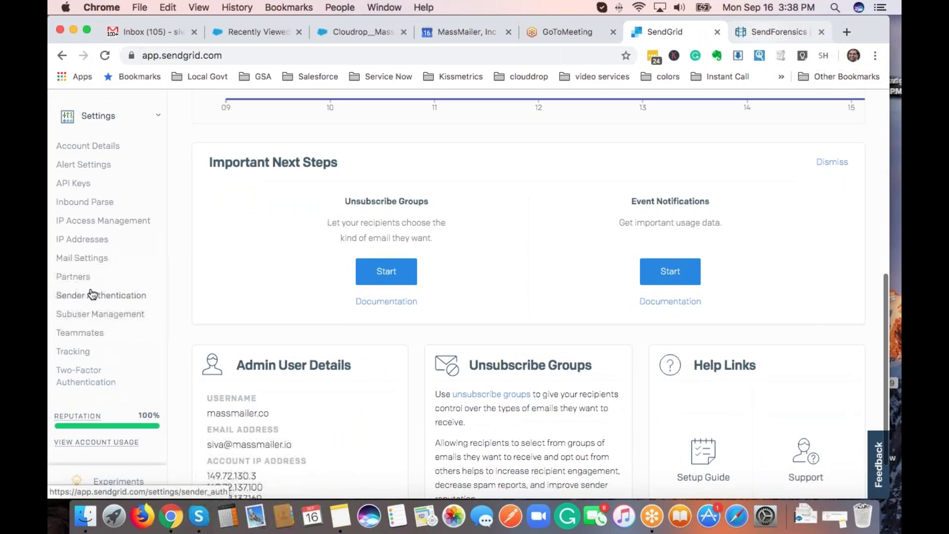
click(101, 298)
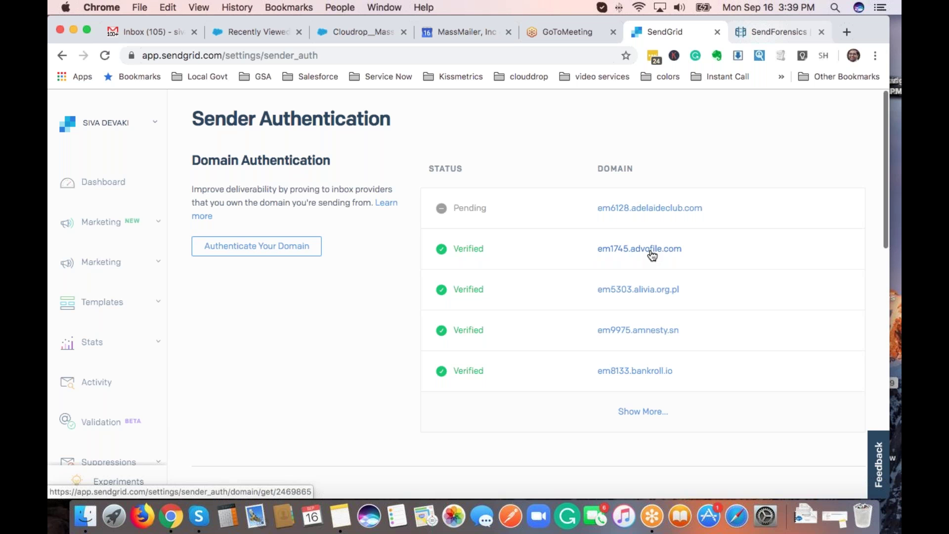
click(601, 271)
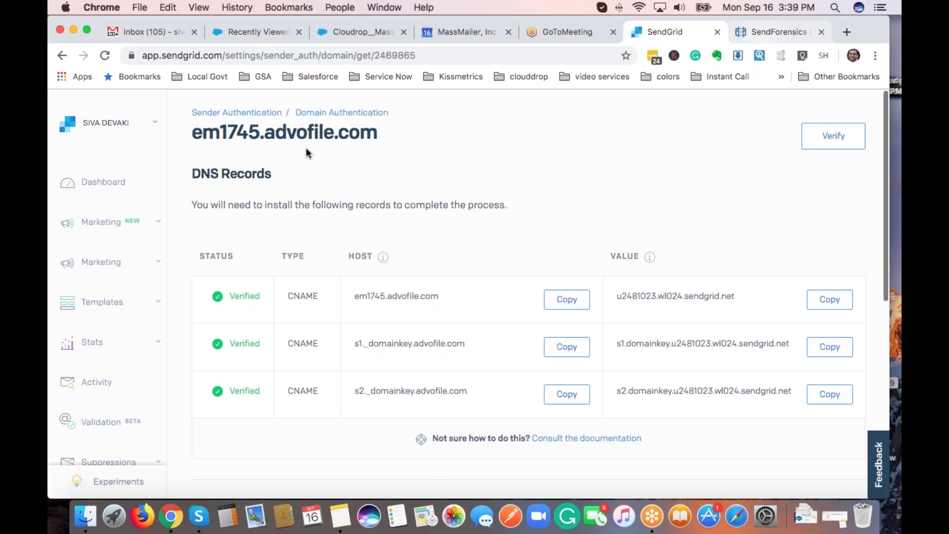
Review SendGrid's domain, link branding and reverse DNS statuses, then bring up Salesforce MassMailer Setup.
click(244, 114)
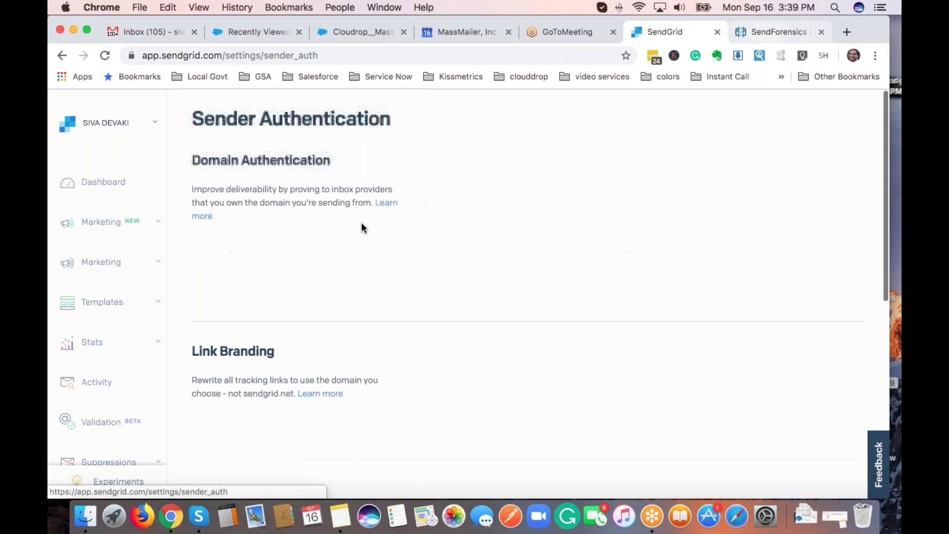
scroll(362, 226, down, 5)
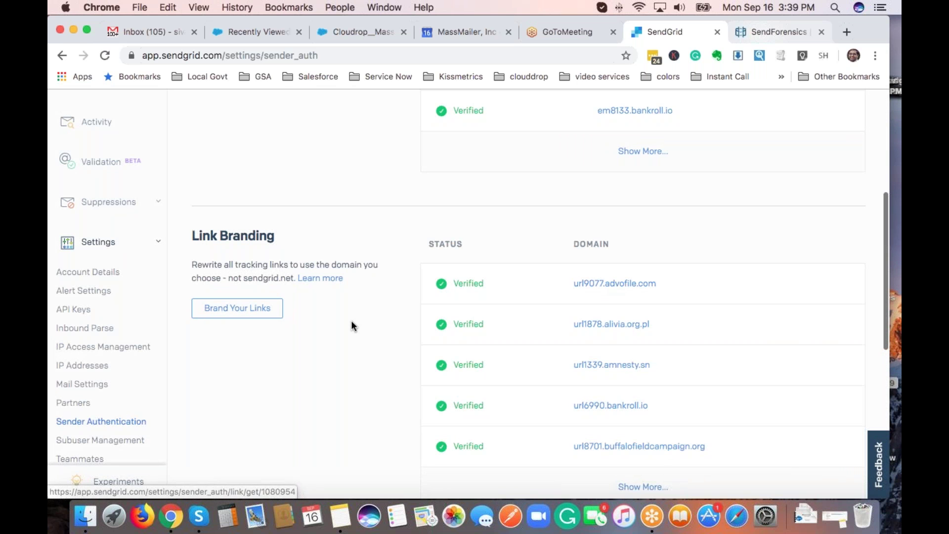
scroll(352, 324, down, 8)
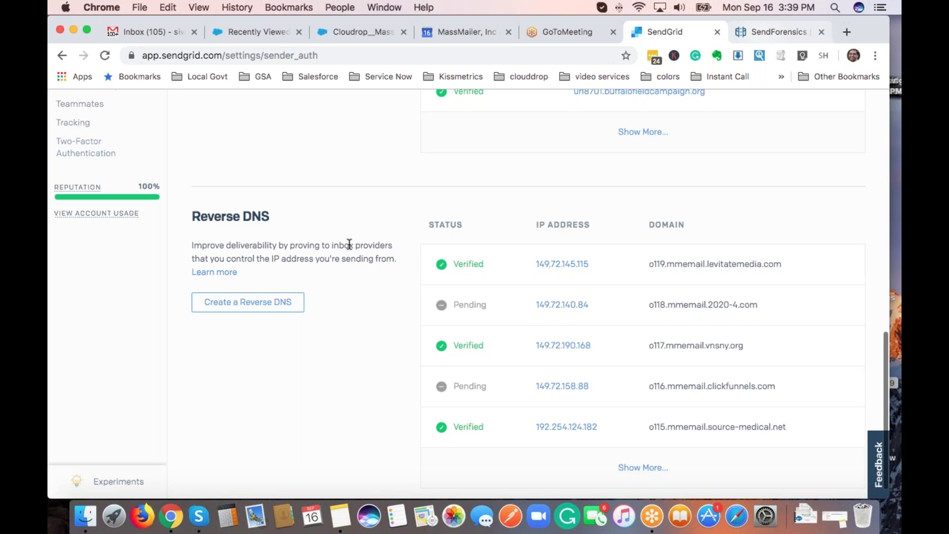
click(351, 33)
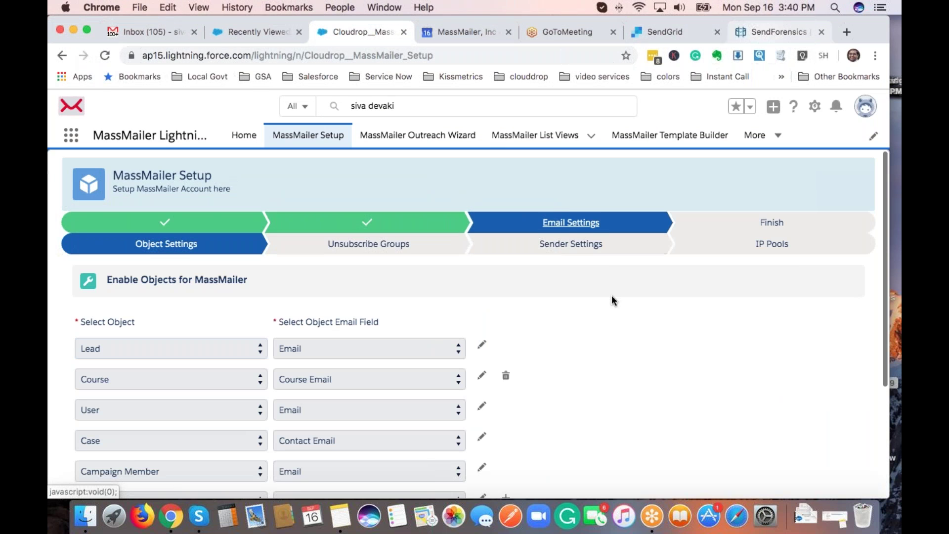
Add a Group object row below Contact in Object Settings, with Email as its email field.
scroll(612, 296, down, 3)
scroll(612, 299, up, 1)
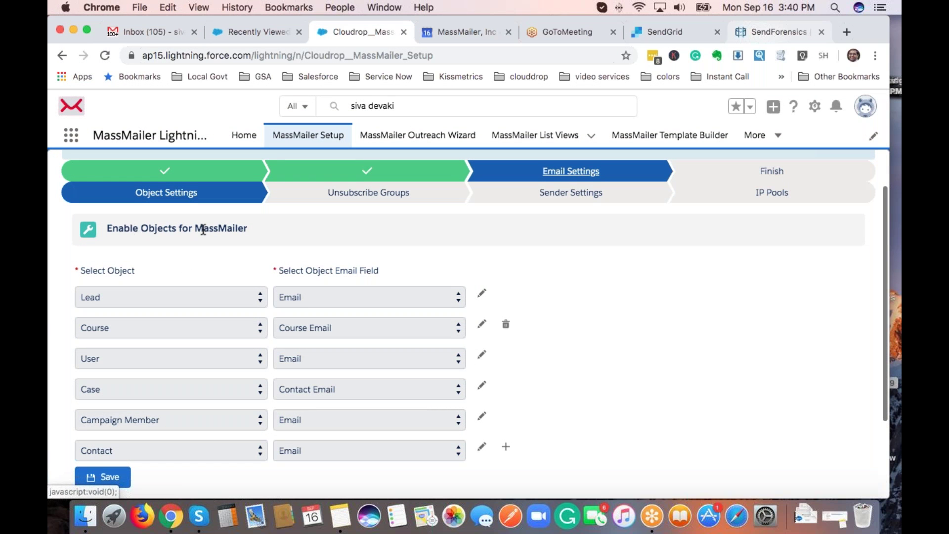
scroll(203, 230, down, 1)
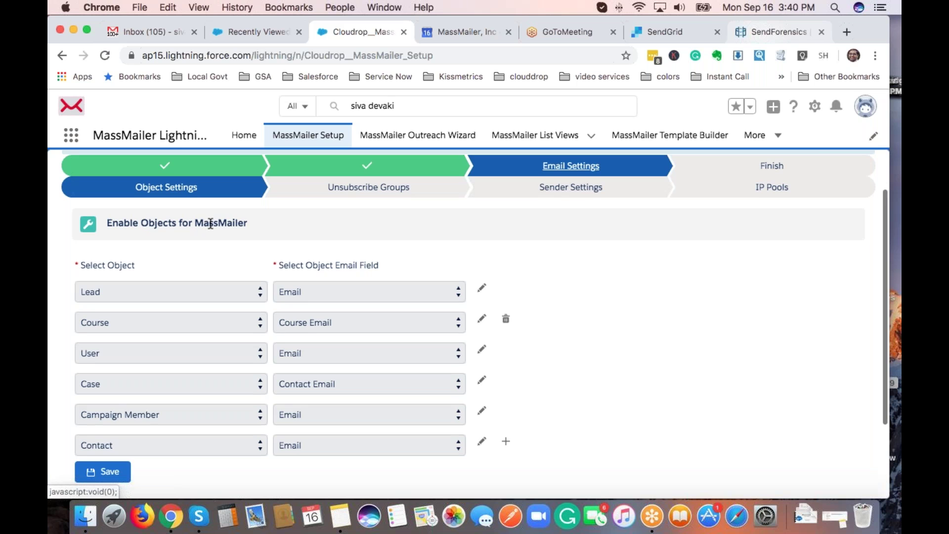
scroll(307, 247, down, 2)
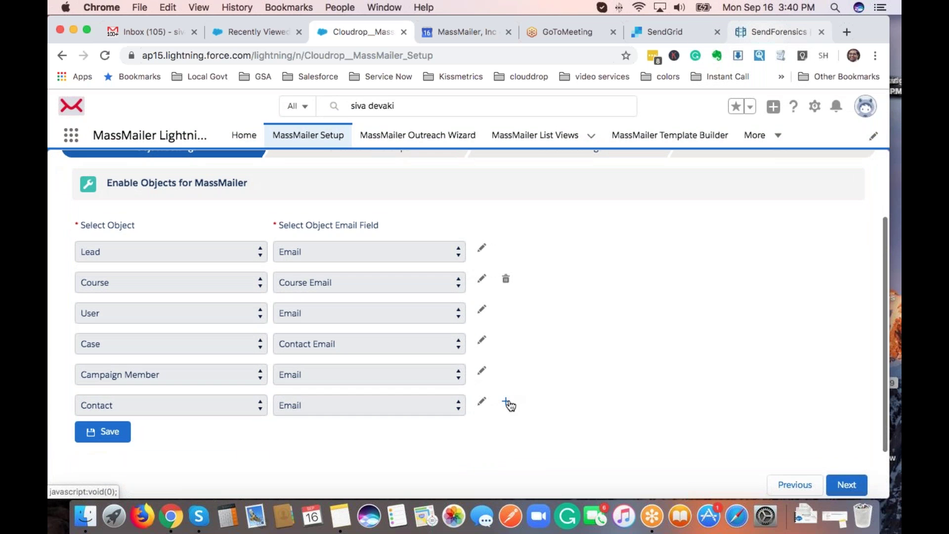
click(506, 403)
scroll(197, 393, down, 3)
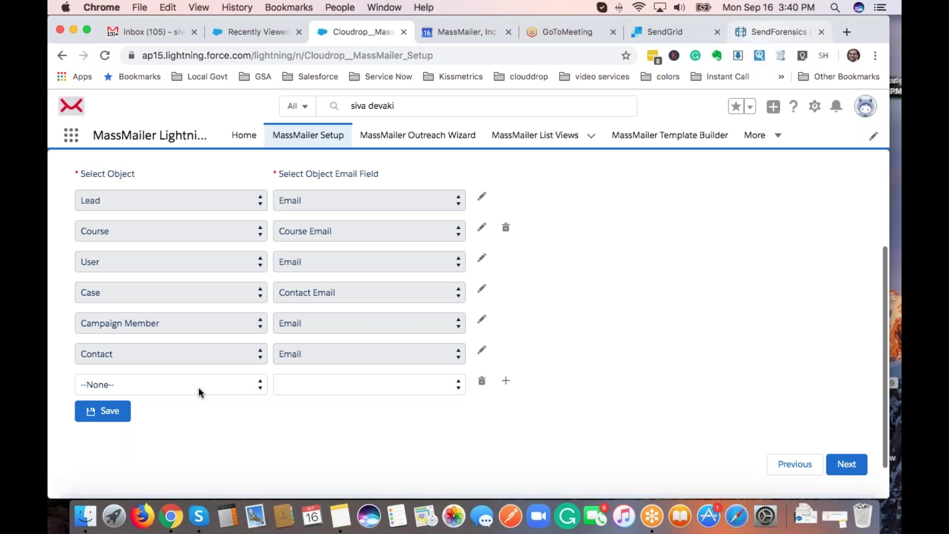
click(198, 388)
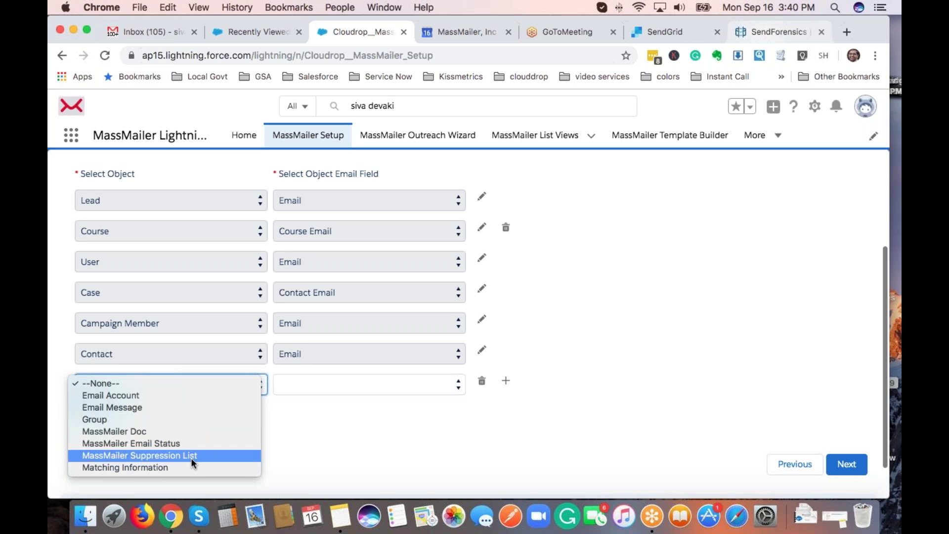
click(172, 420)
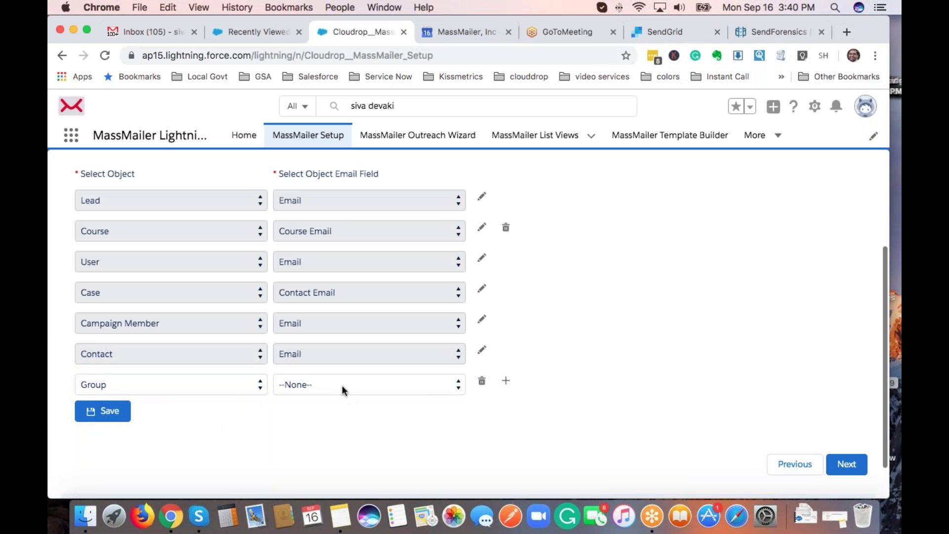
click(353, 384)
click(324, 396)
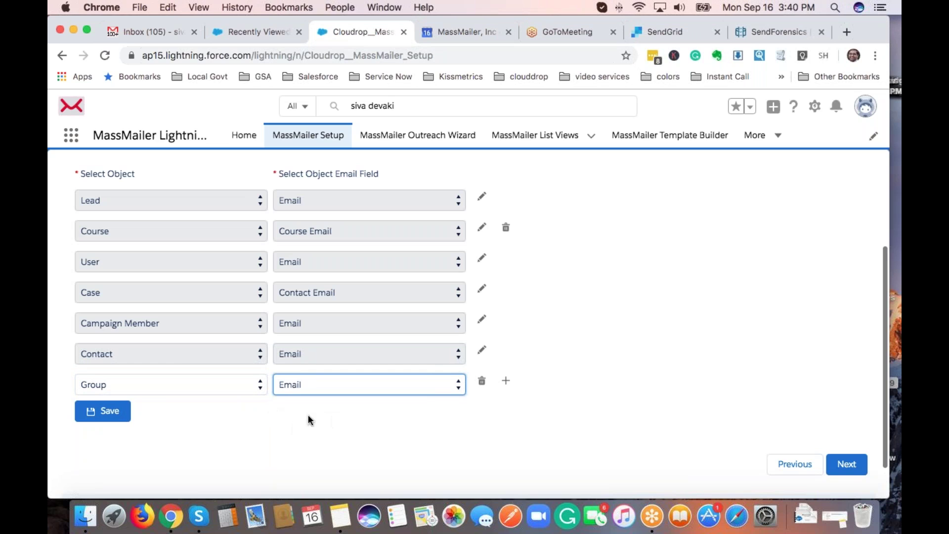
click(319, 415)
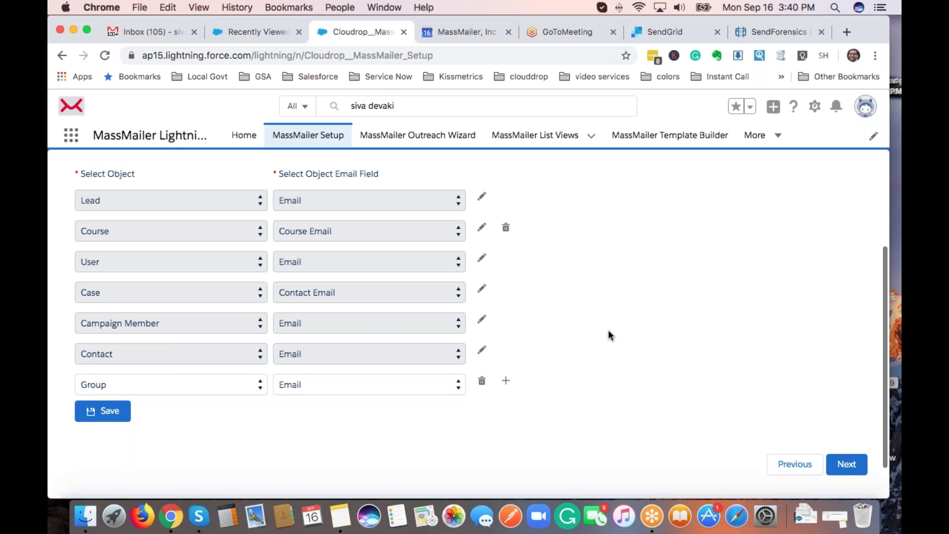
scroll(608, 330, up, 3)
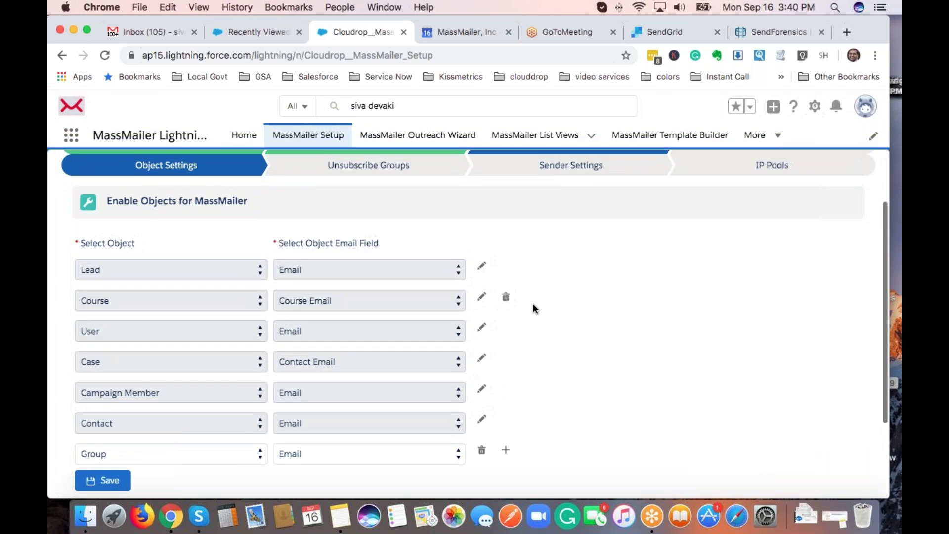
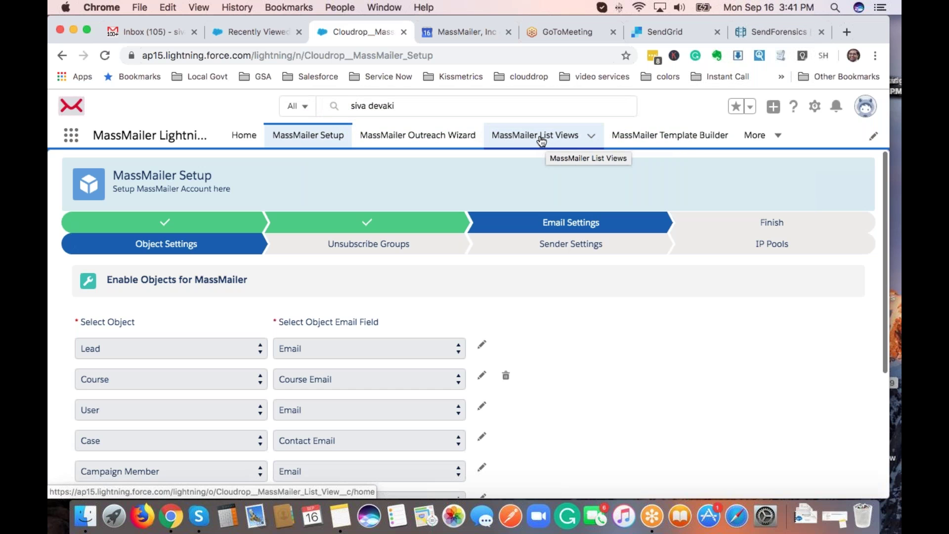
Go to the MassMailer List Views tab and start a new list view.
click(548, 145)
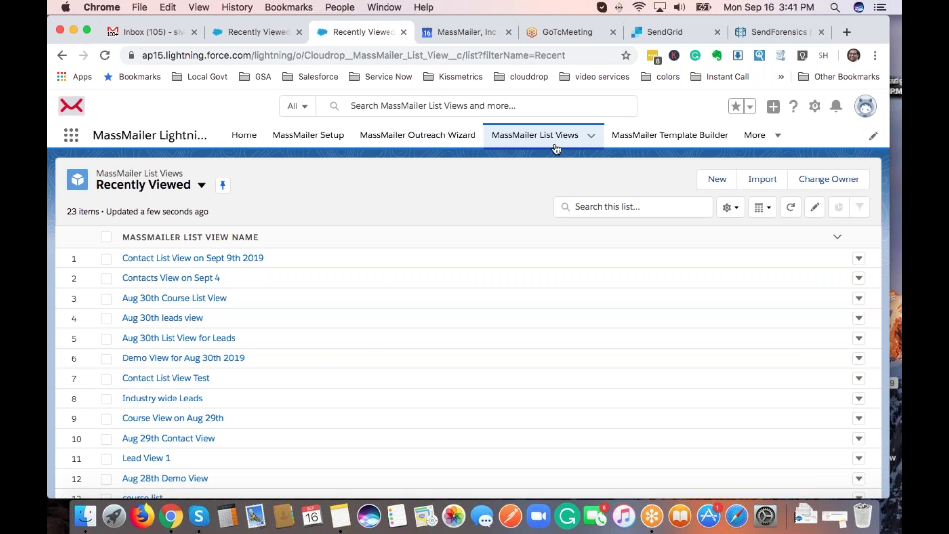
click(715, 181)
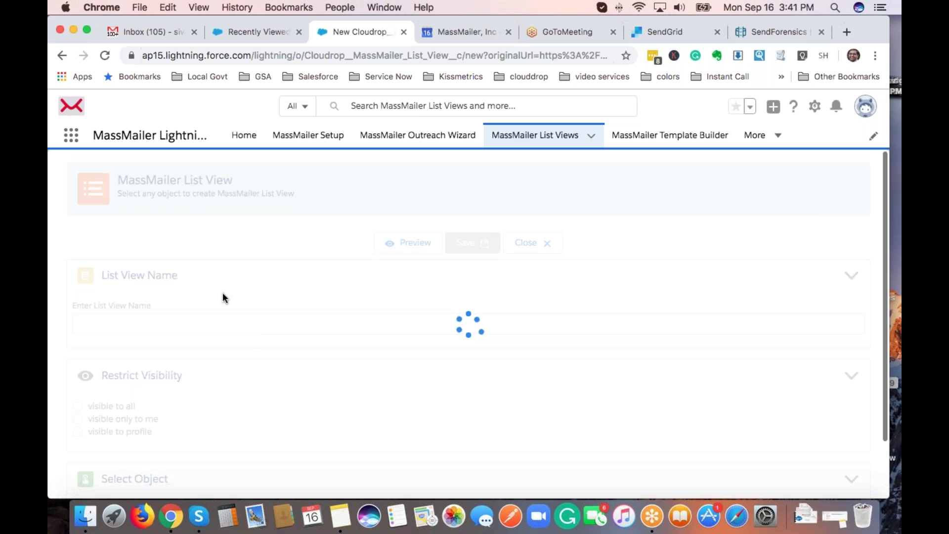
scroll(215, 294, down, 3)
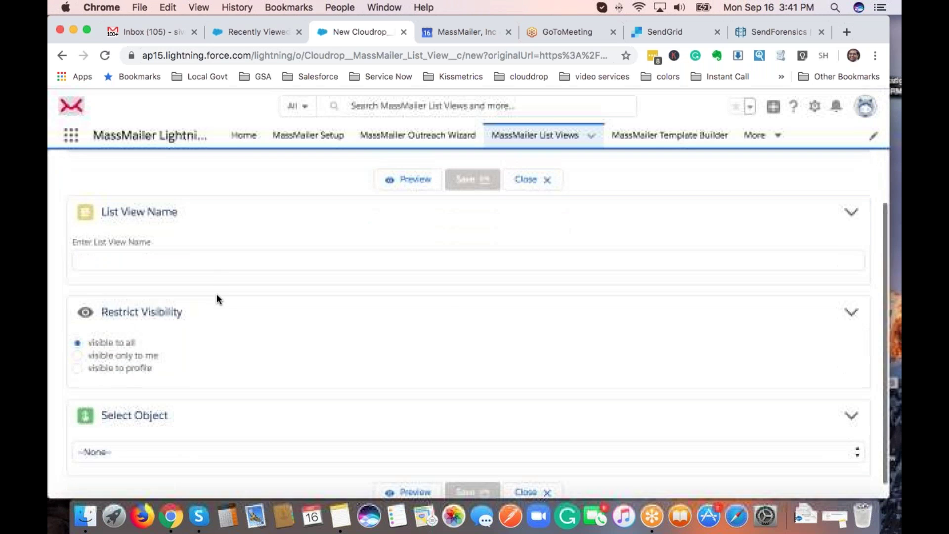
Name the new list view 'Sept 16 Demo view'.
click(211, 261)
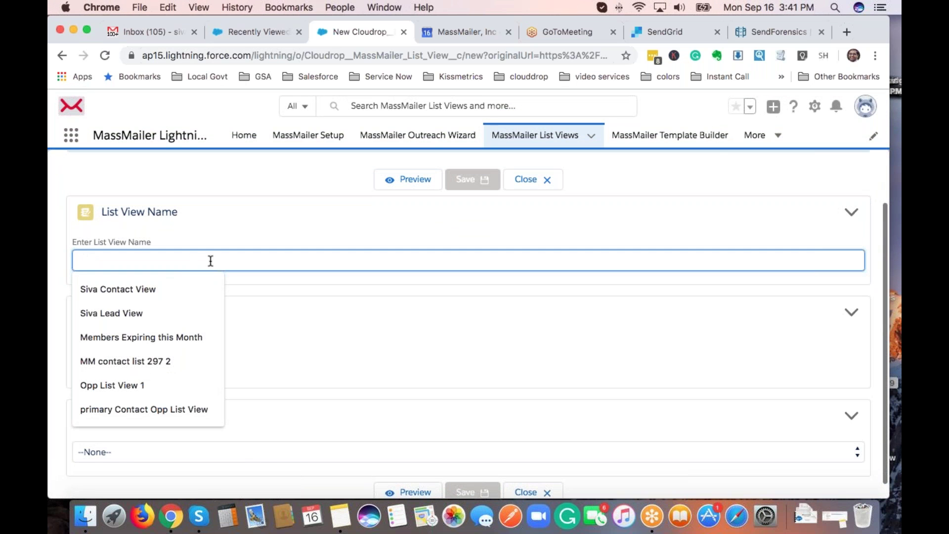
text(Sept 16 Demo view)
scroll(210, 260, down, 2)
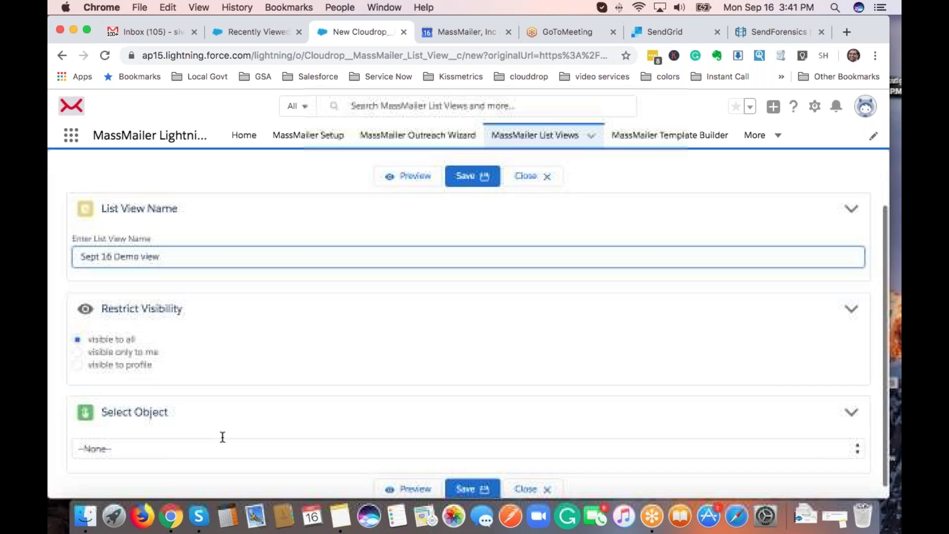
Choose Lead as the view's object and scroll through the filter sections.
click(229, 448)
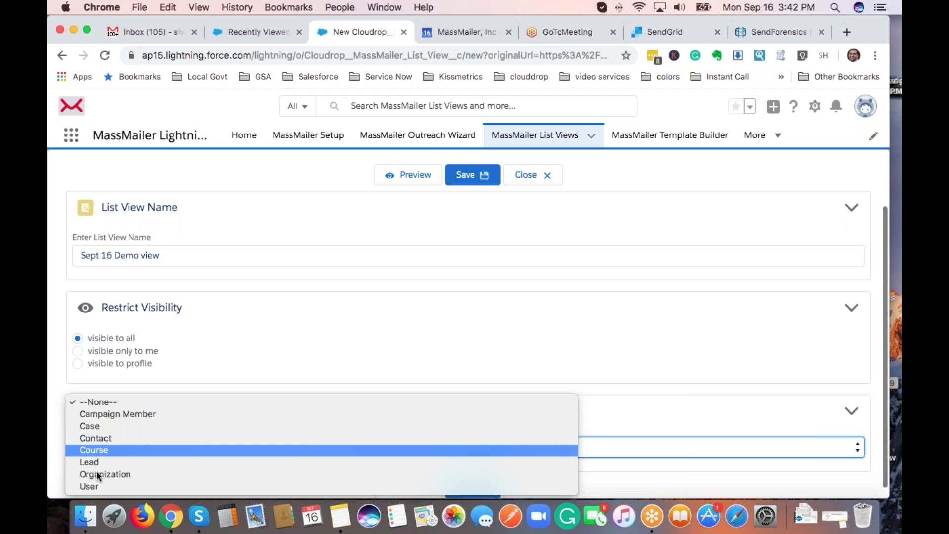
click(257, 352)
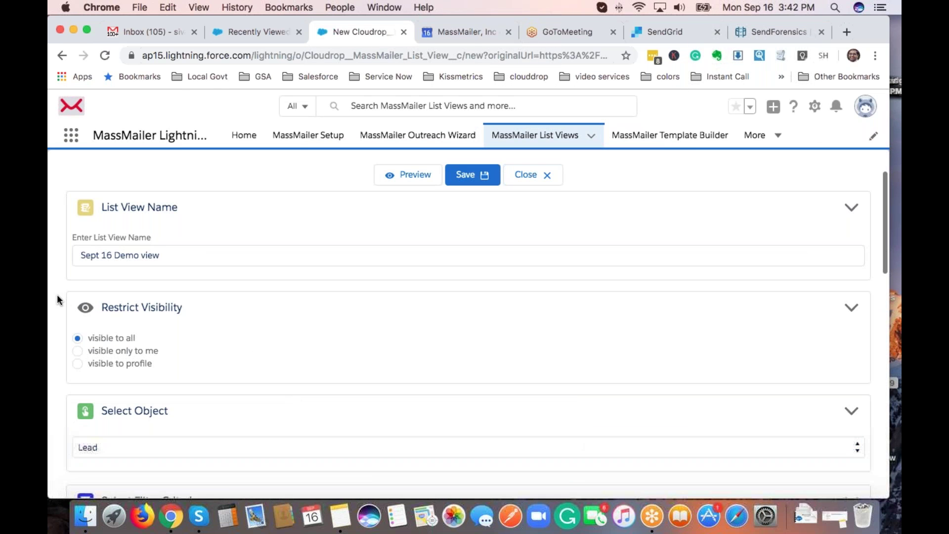
scroll(58, 295, down, 10)
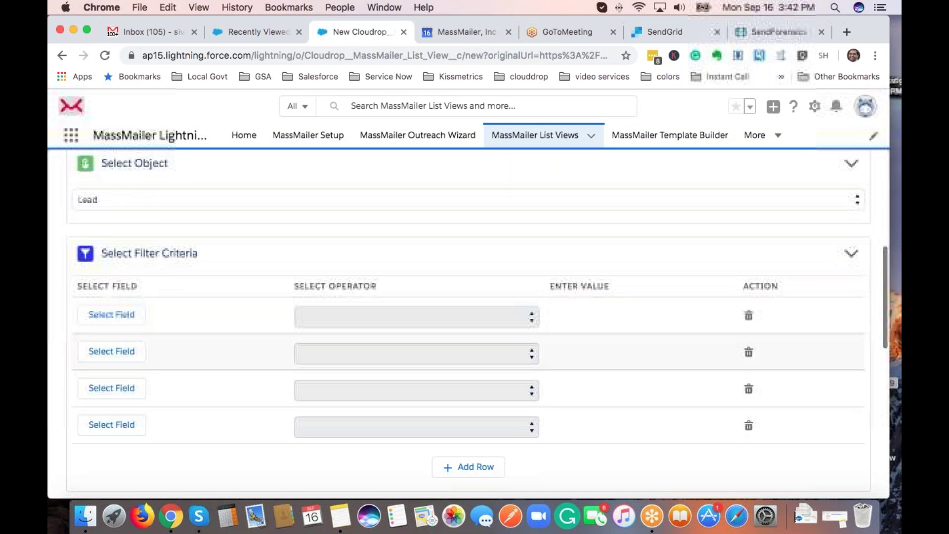
click(111, 325)
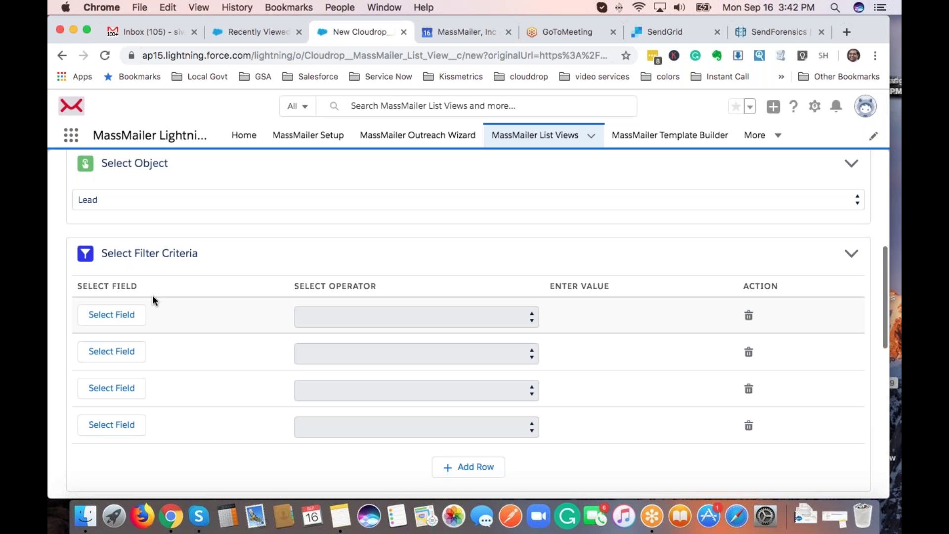
scroll(151, 297, down, 10)
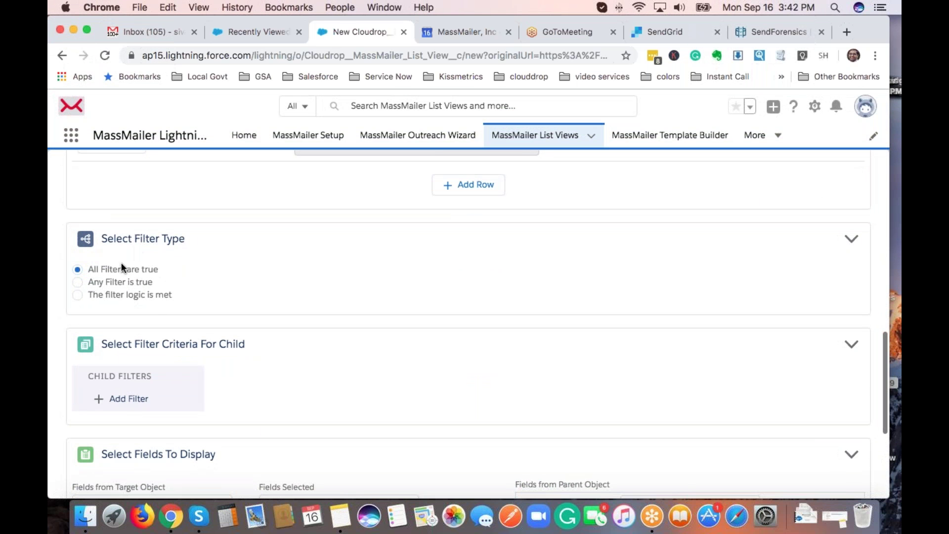
scroll(129, 274, down, 3)
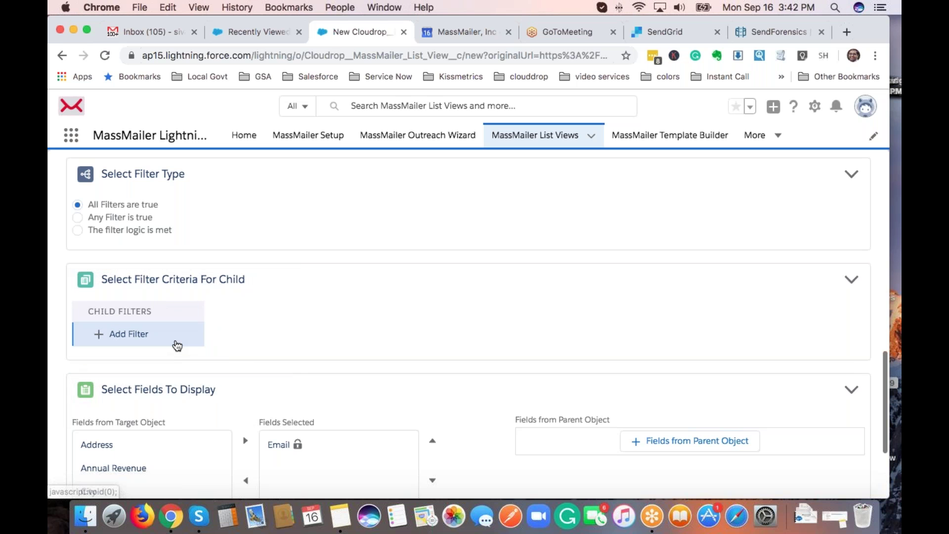
scroll(292, 384, up, 10)
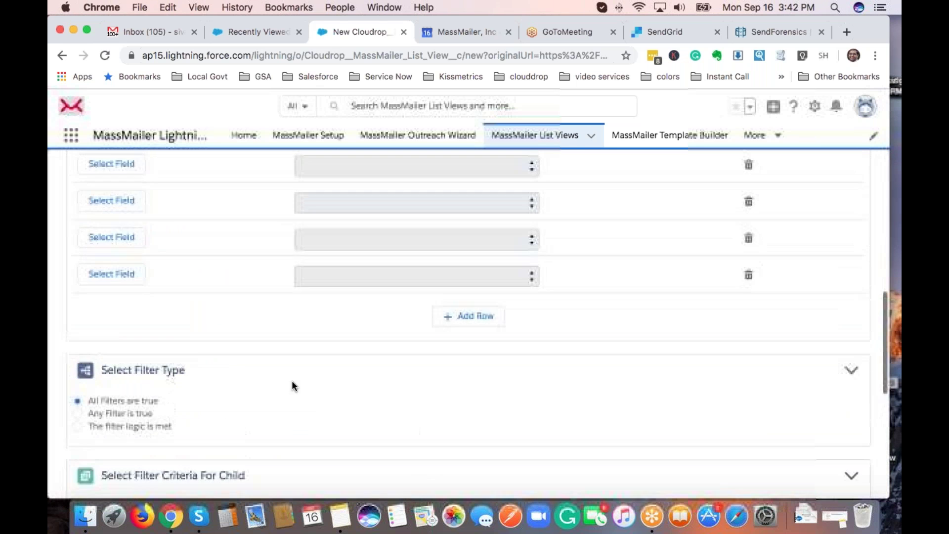
scroll(292, 383, down, 5)
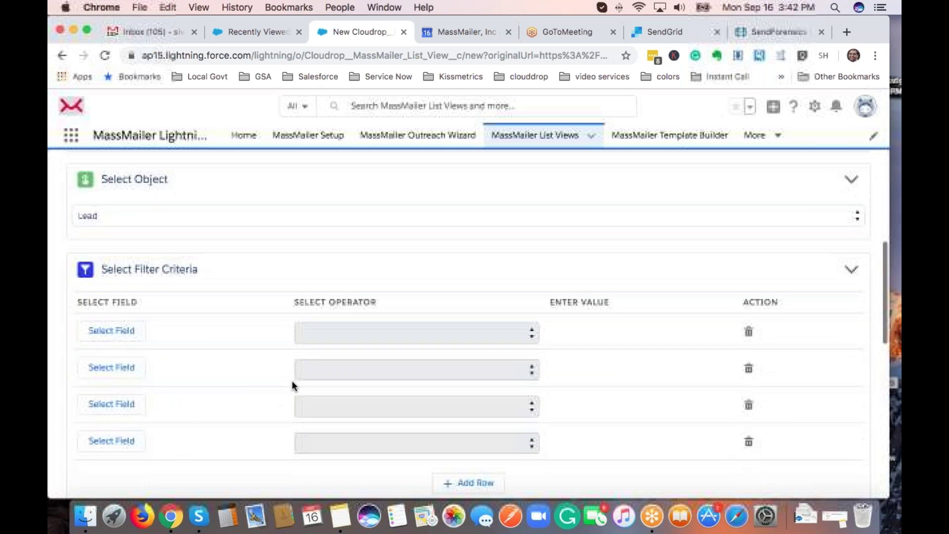
Choose Email as the field for the first filter row.
click(112, 329)
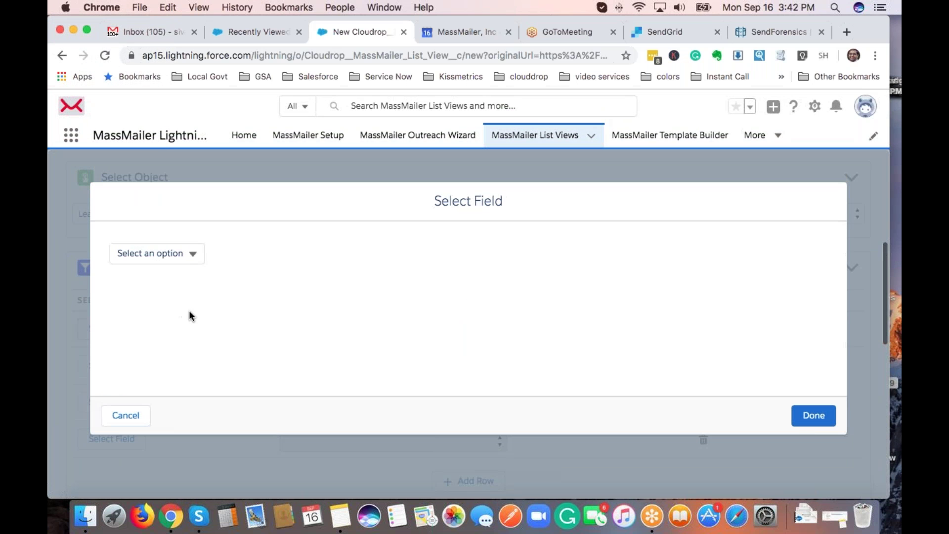
click(182, 256)
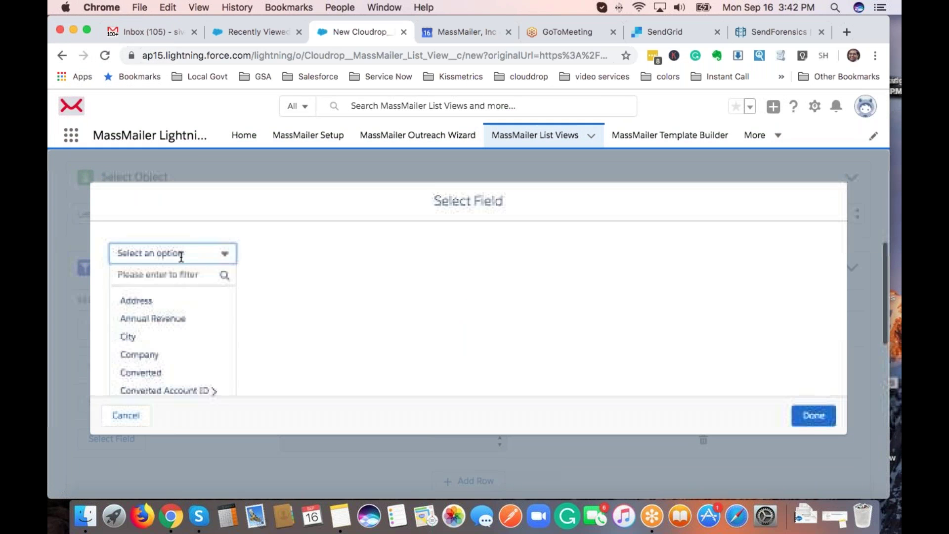
click(183, 275)
text(eai)
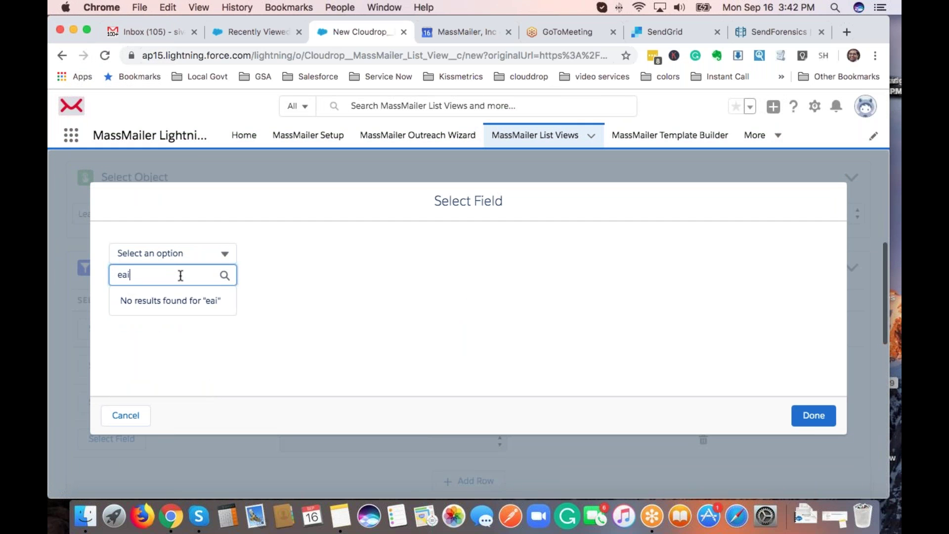
key(BackSpace)
text(mail)
click(181, 302)
click(791, 416)
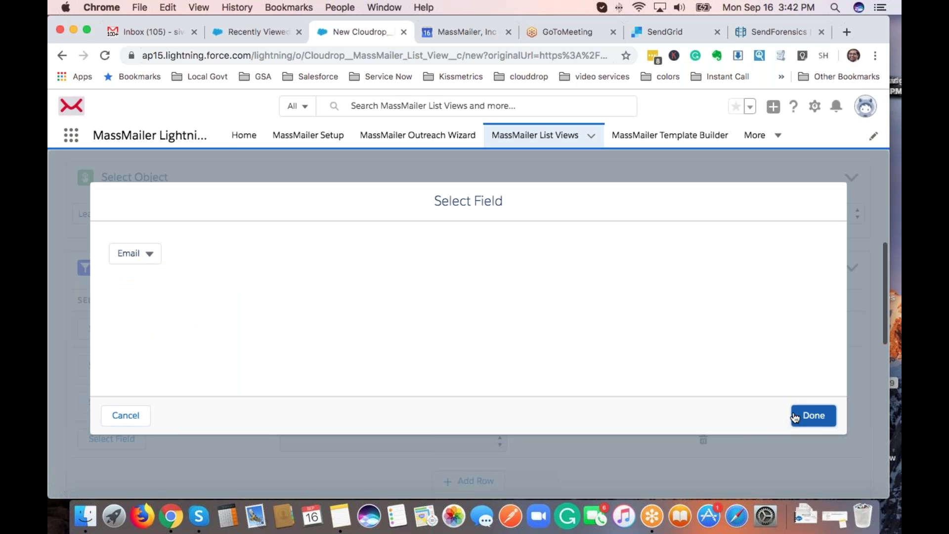
Set the filter to Equals the lead's email address.
click(454, 330)
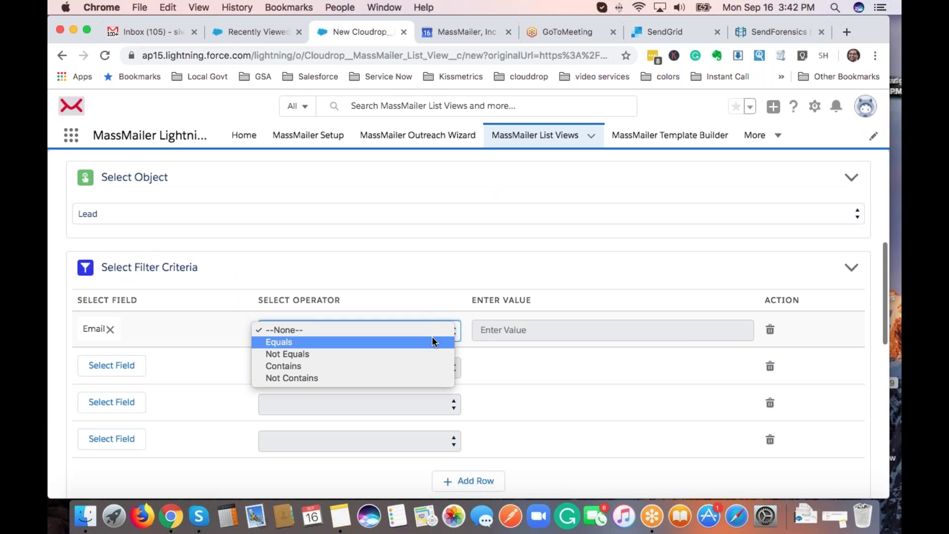
click(432, 340)
click(540, 330)
click(545, 357)
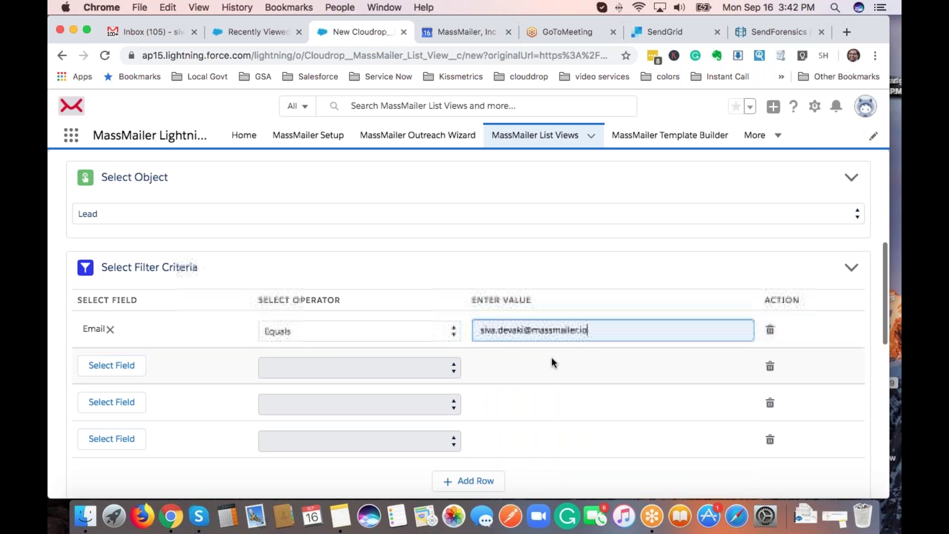
scroll(474, 268, up, 6)
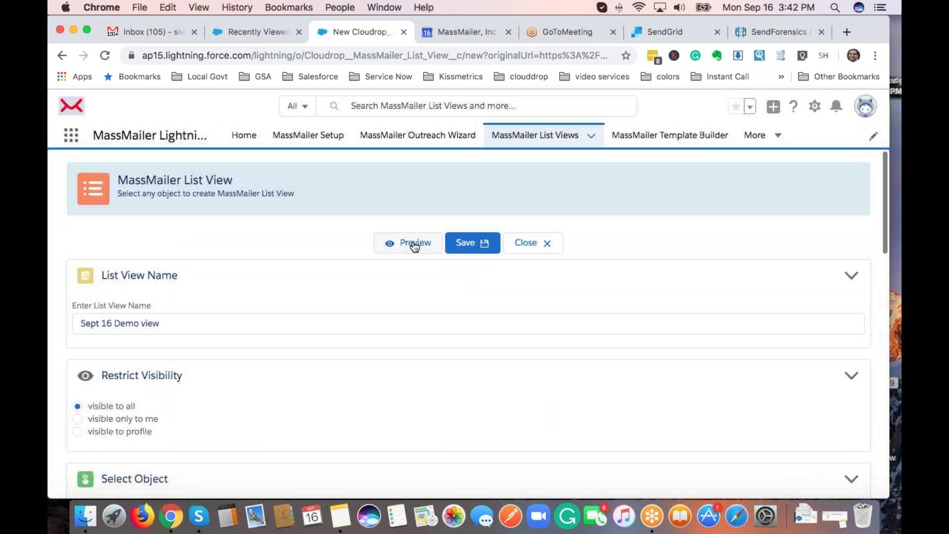
Preview the matching leads, close the preview, and save the list view.
click(411, 243)
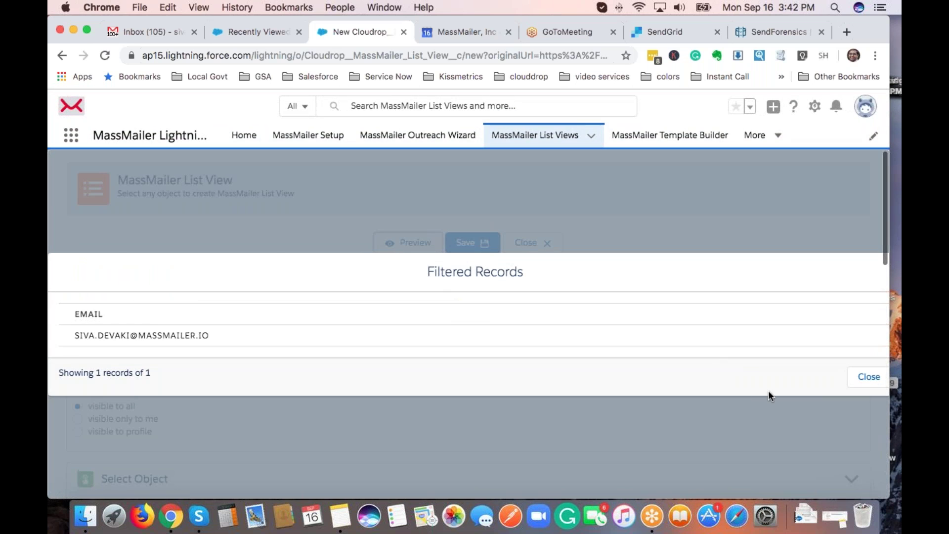
click(870, 378)
click(475, 243)
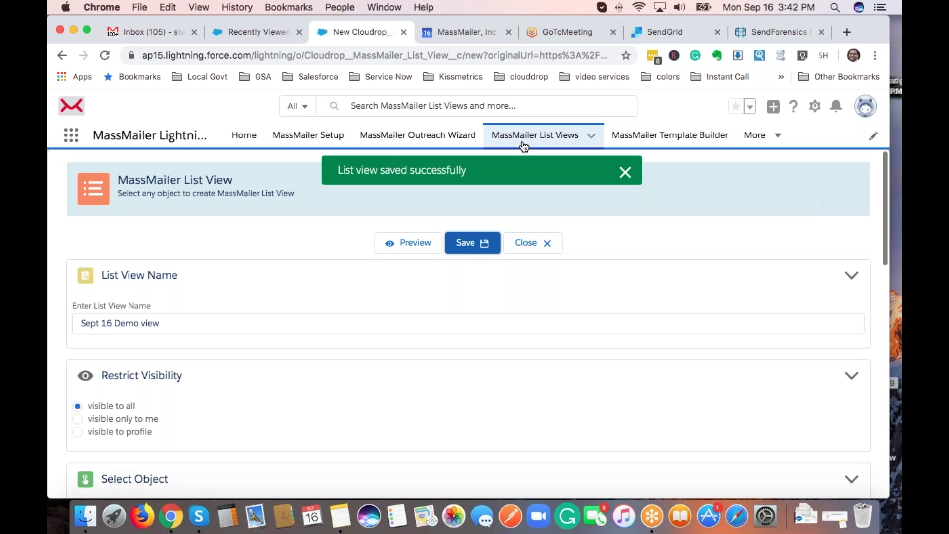
click(682, 139)
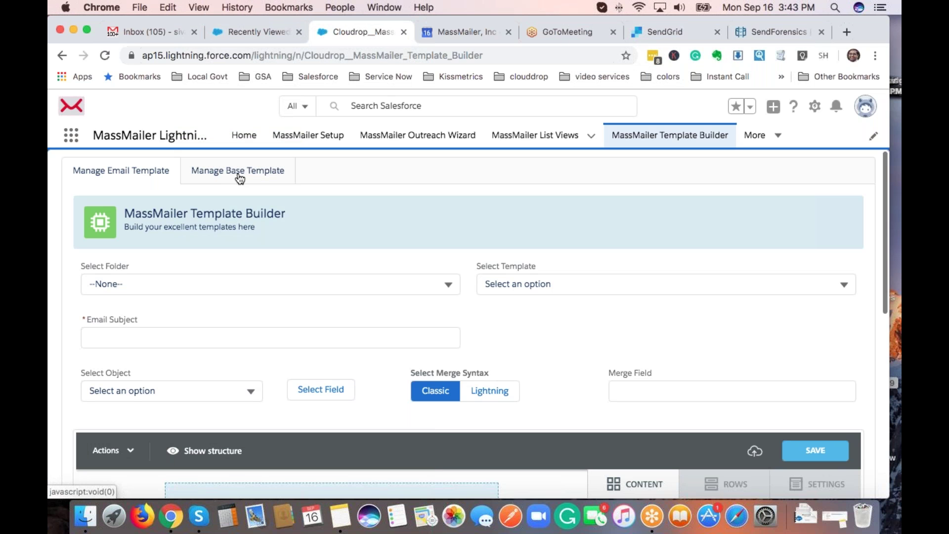
Look at Manage Base Template, then return to Manage Email Template.
click(239, 173)
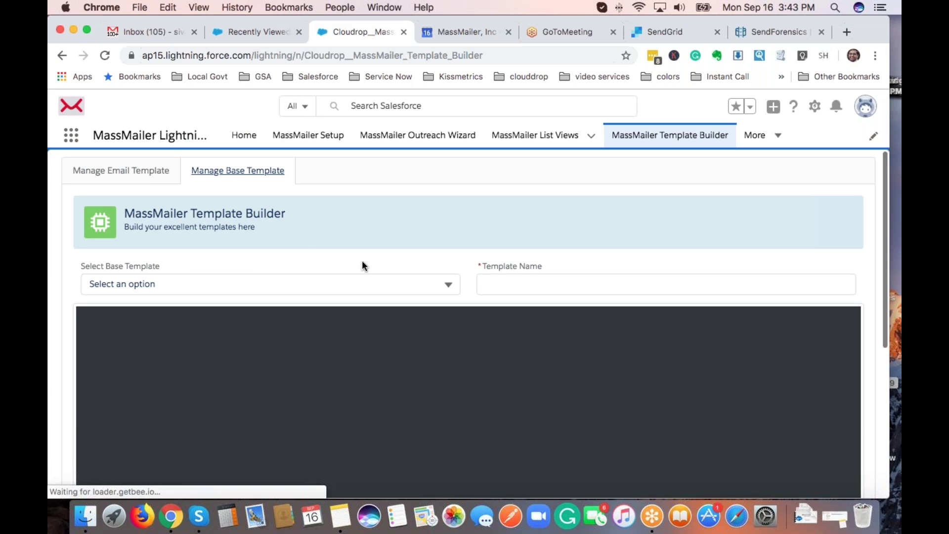
click(243, 178)
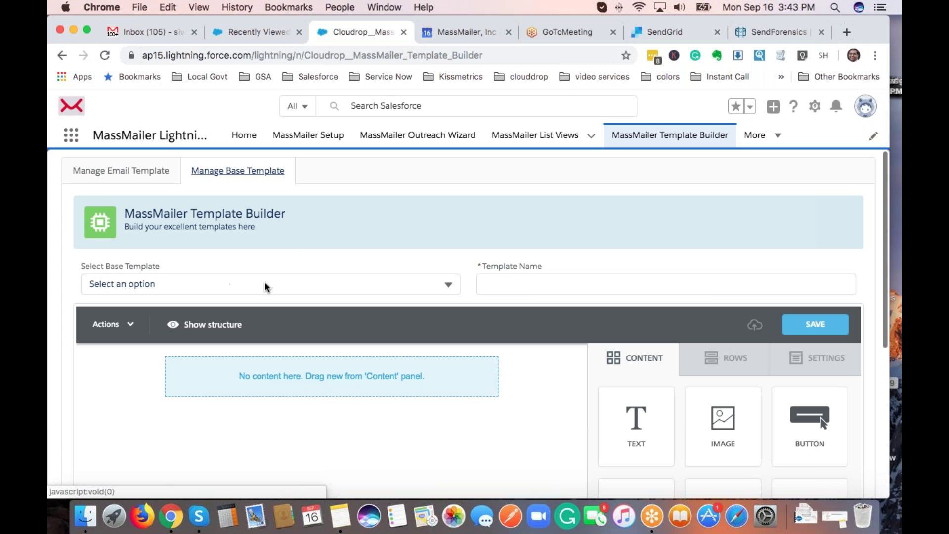
click(137, 172)
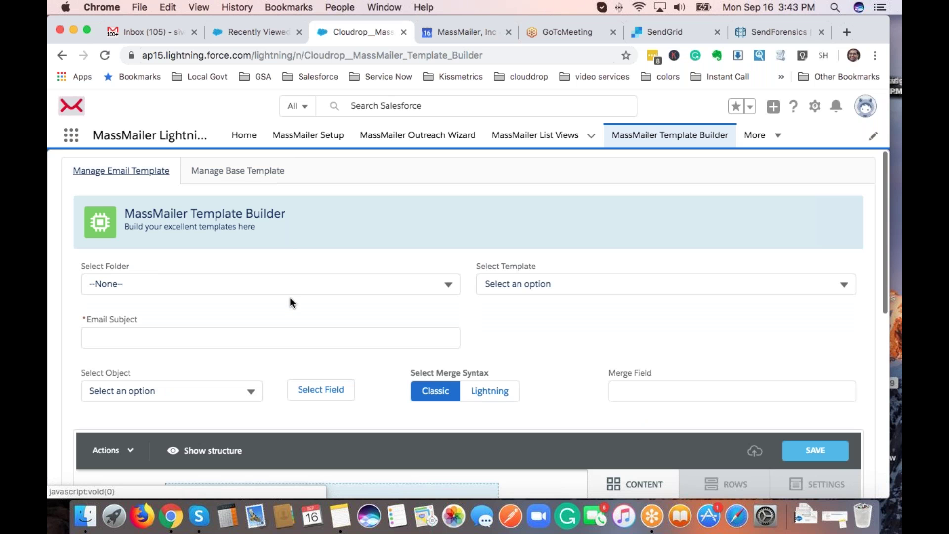
Pick the MassMailer folder and choose Create New Template.
click(298, 282)
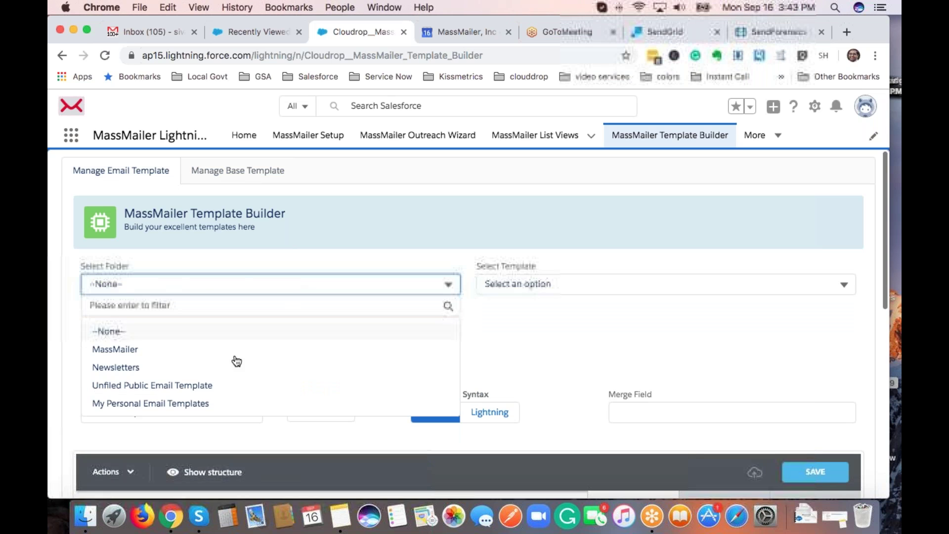
click(354, 349)
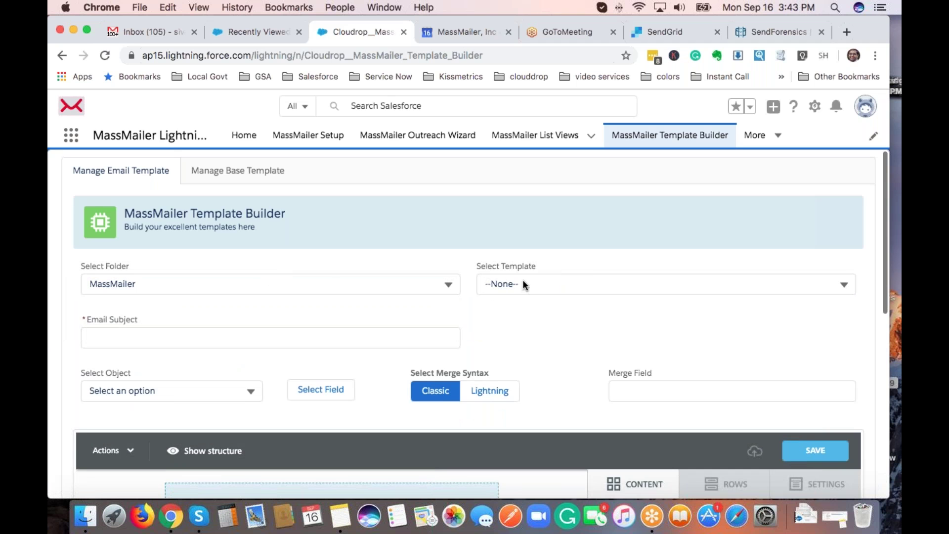
click(523, 284)
click(526, 347)
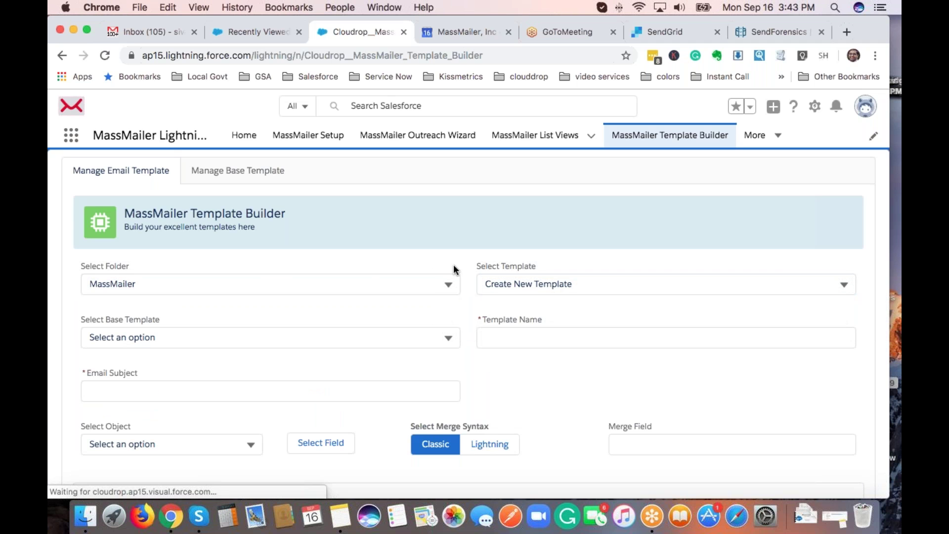
Name the new template 'Sept 16 demo letter'.
scroll(454, 267, down, 3)
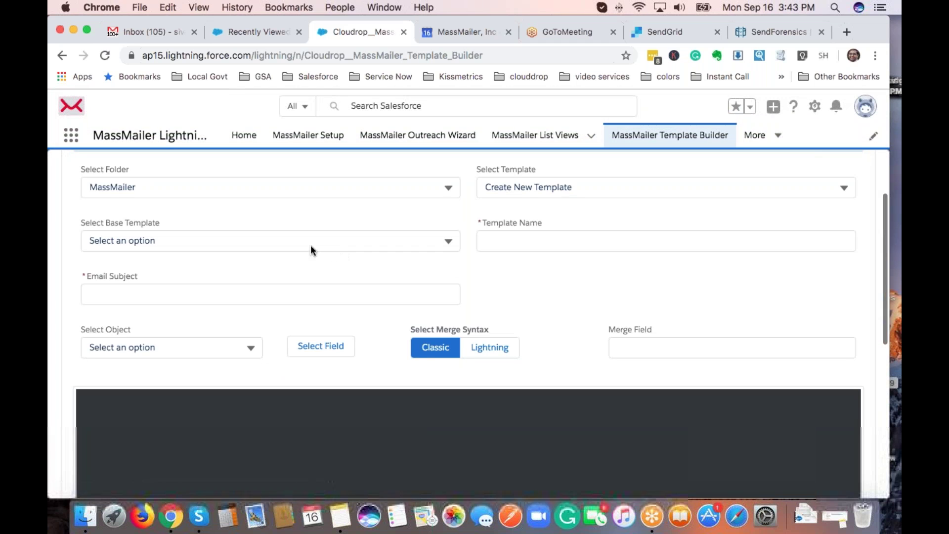
click(510, 246)
text(Setp)
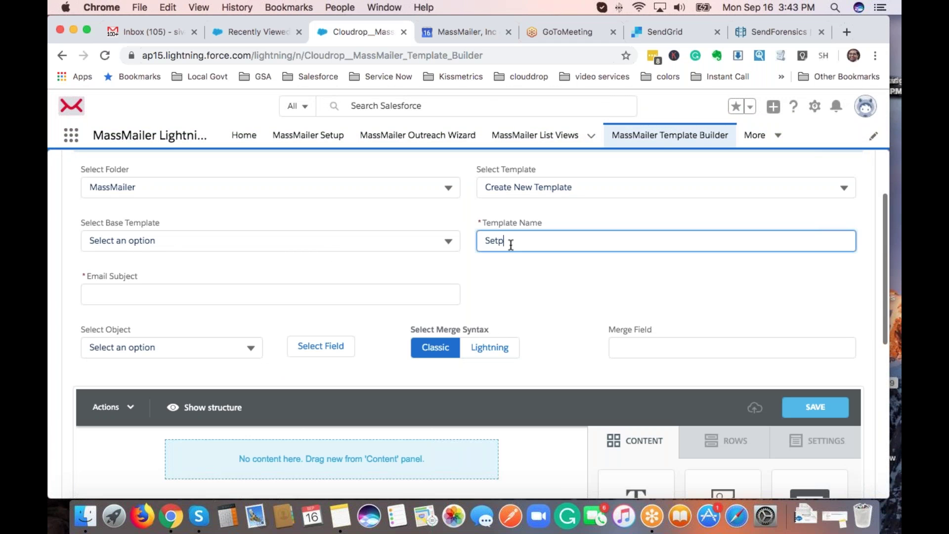
text( 16 demo letter)
key(Tab)
Set the email subject to 'Newsletter for Sept 19'.
text(net)
key(BackSpace)
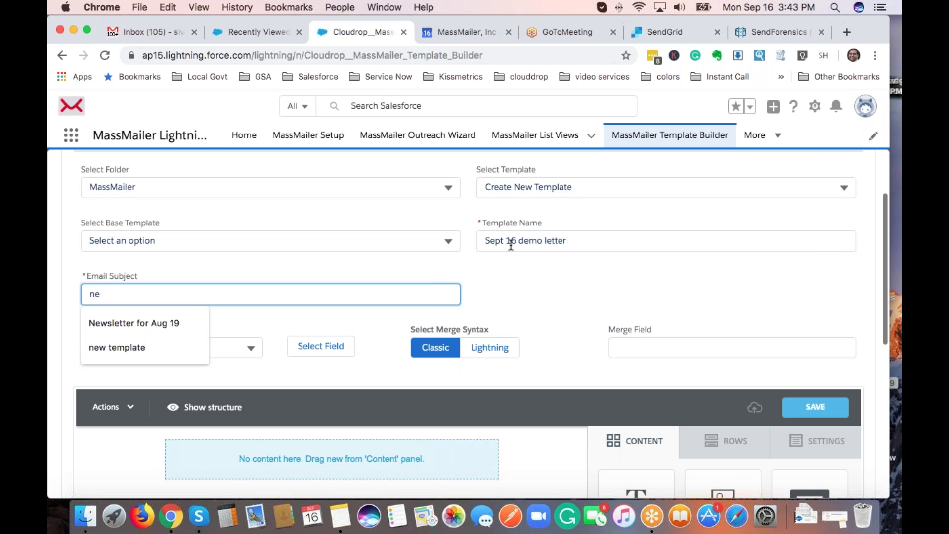
key(Down)
key(BackSpace)
key(BackSpace)
text(Newsleeter)
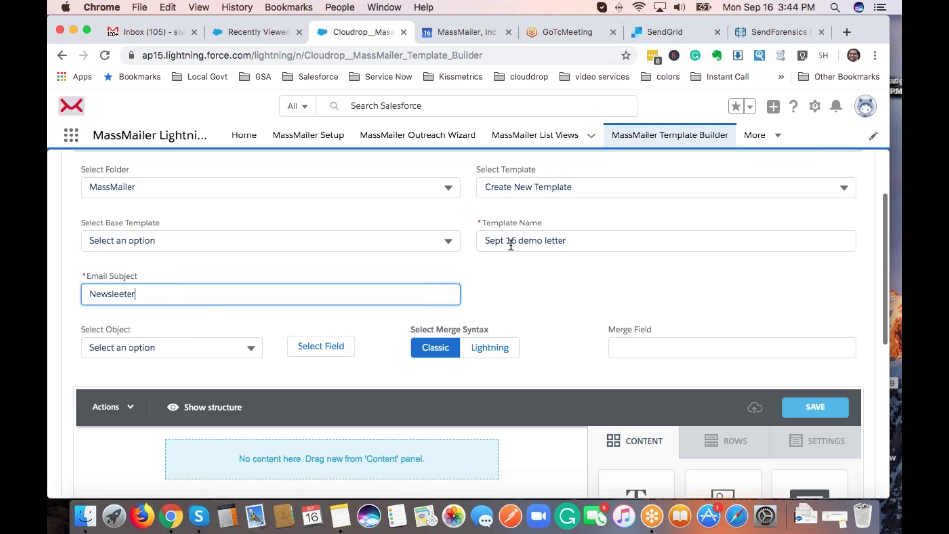
key(BackSpace)
key(BackSpace)
key(BackSpace)
key(BackSpace)
text(tter for Sept 19)
Choose Lead, not Contact, as the template's merge object.
click(494, 292)
scroll(495, 292, down, 2)
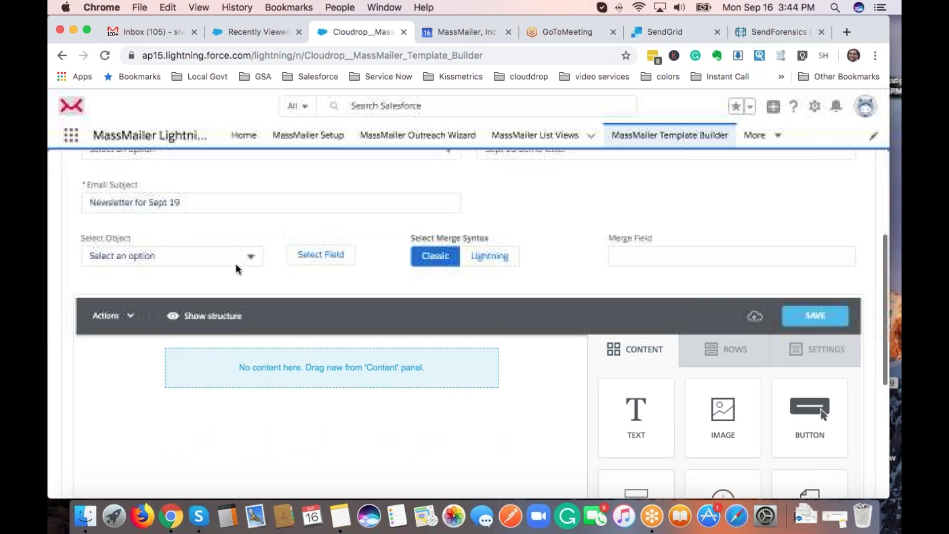
click(208, 260)
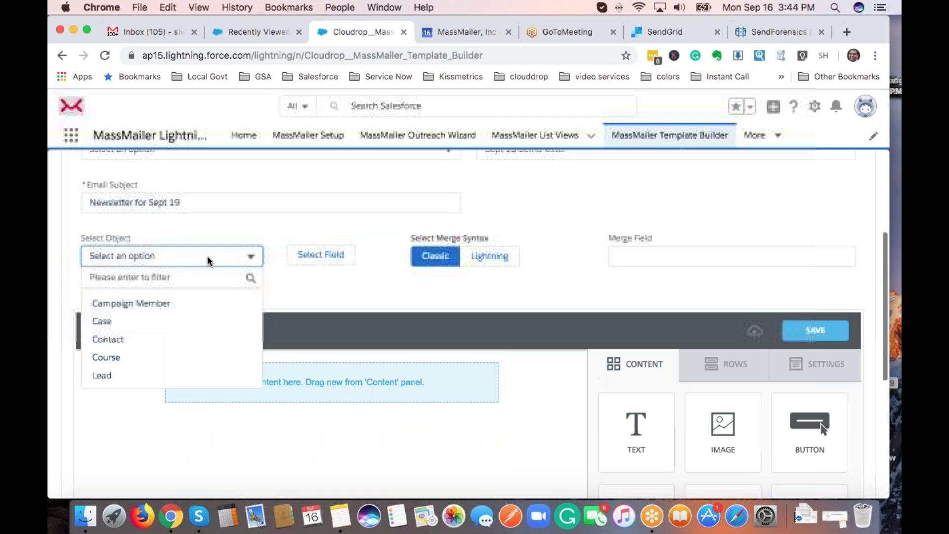
click(168, 339)
click(149, 256)
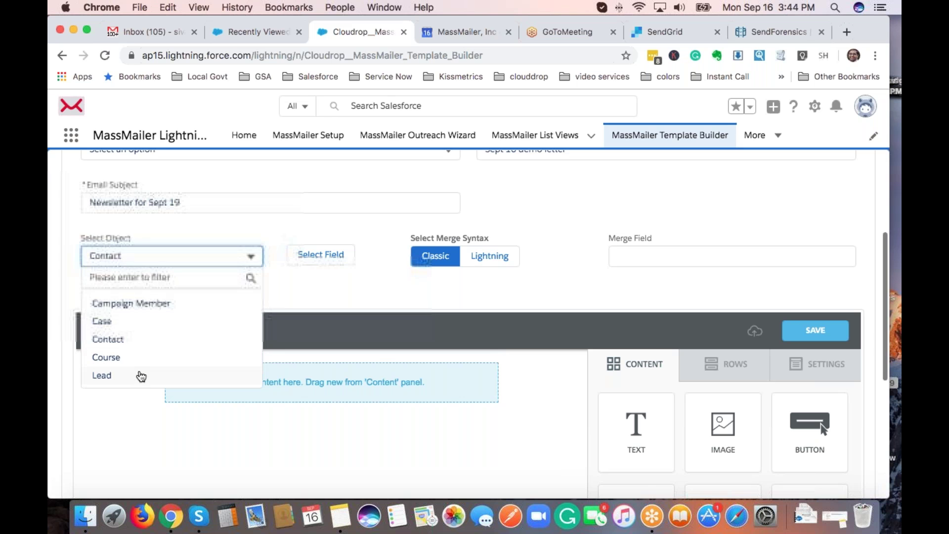
click(141, 377)
Generate the Lead First Name merge field.
click(324, 259)
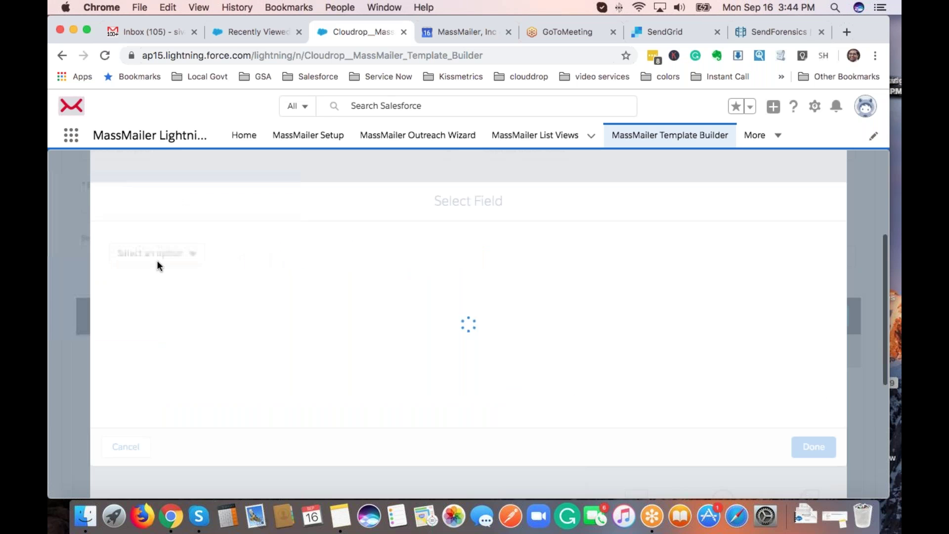
click(156, 253)
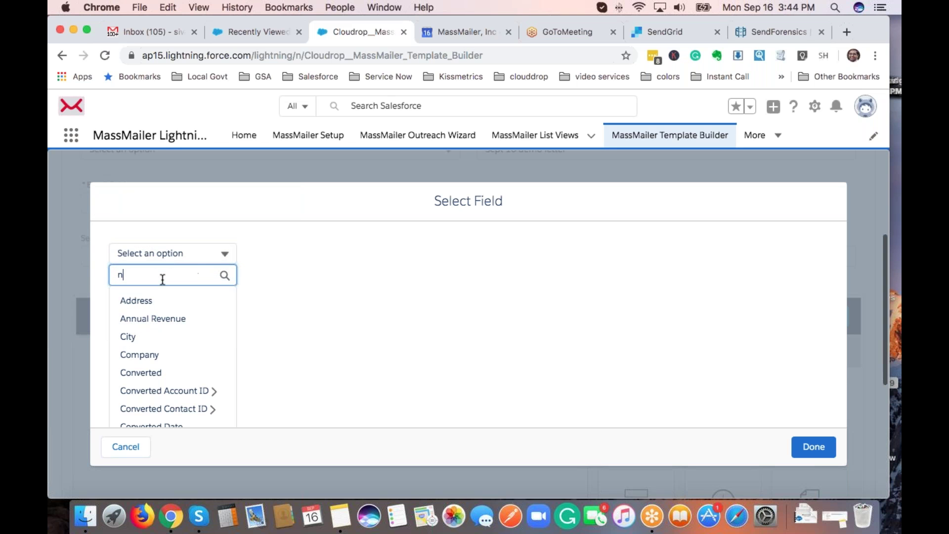
text(ame)
click(155, 301)
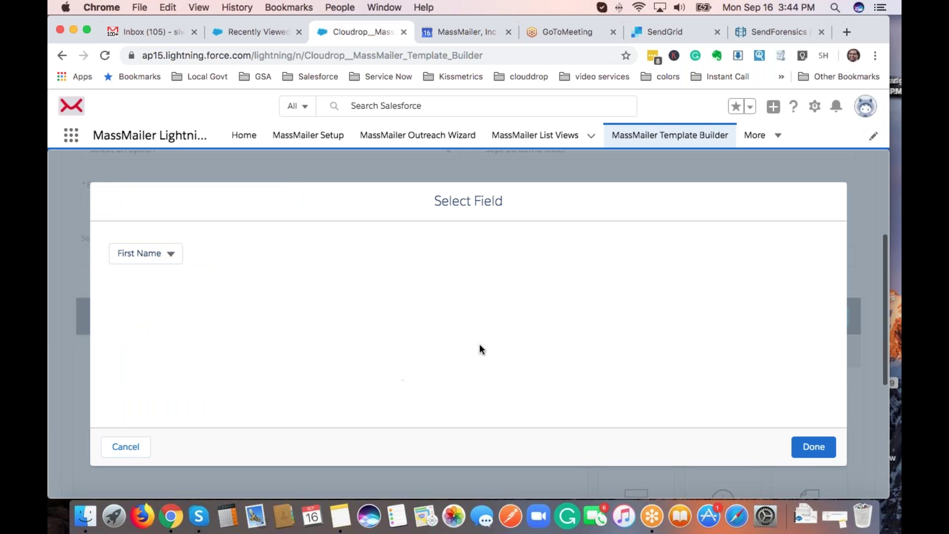
click(796, 448)
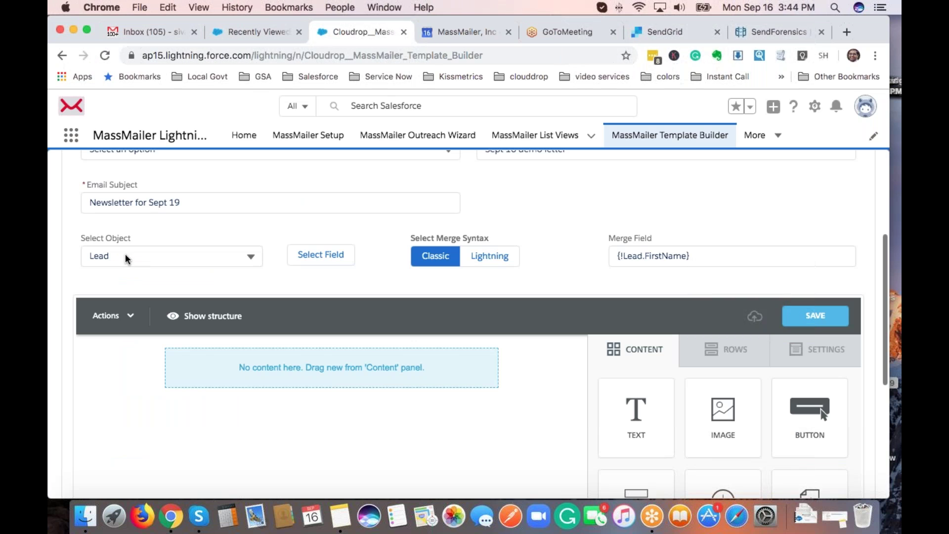
Copy the {!Lead.FirstName} merge text, then cut it from its box.
triple_click(644, 256)
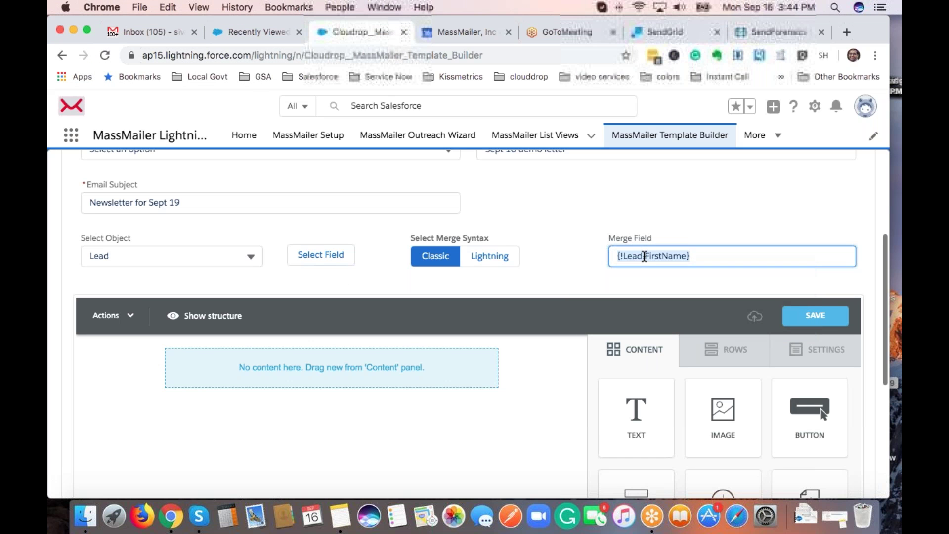
key(super+c)
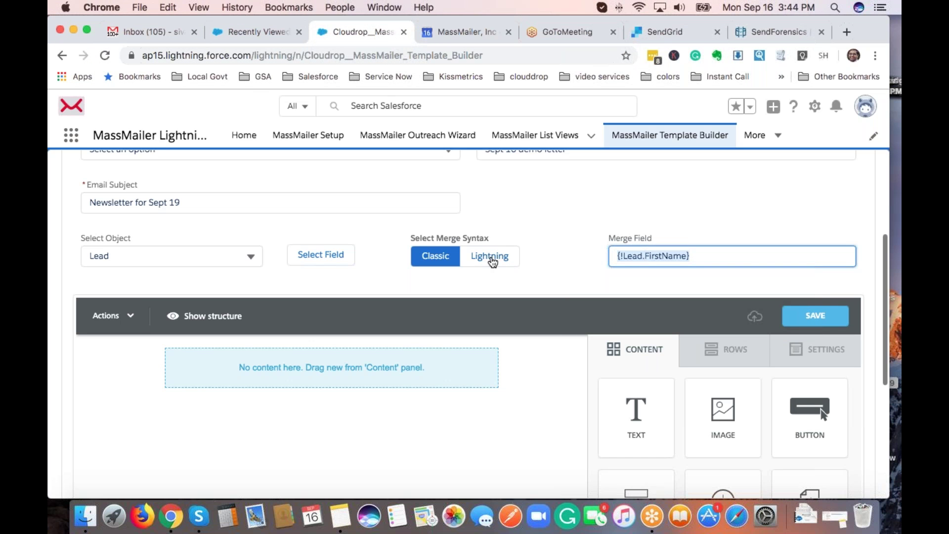
click(492, 262)
click(435, 256)
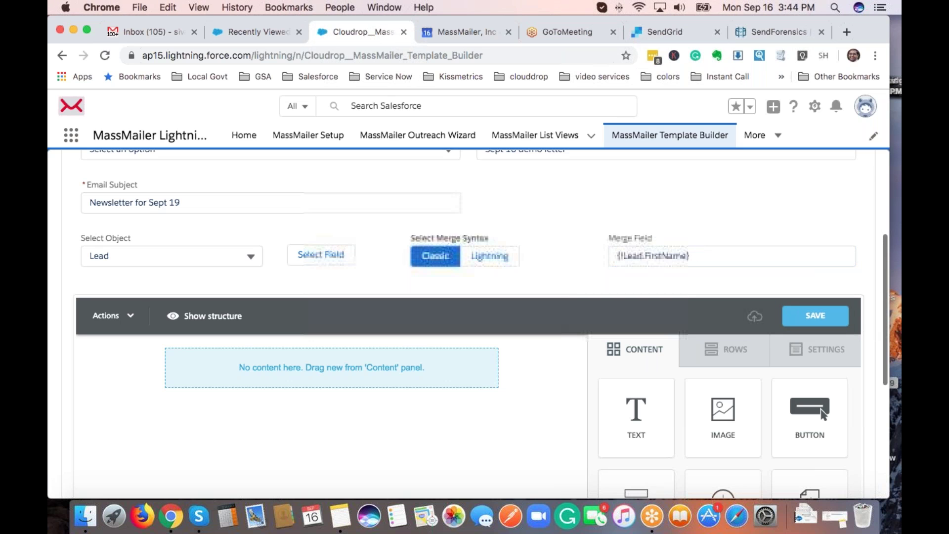
triple_click(648, 256)
key(super+x)
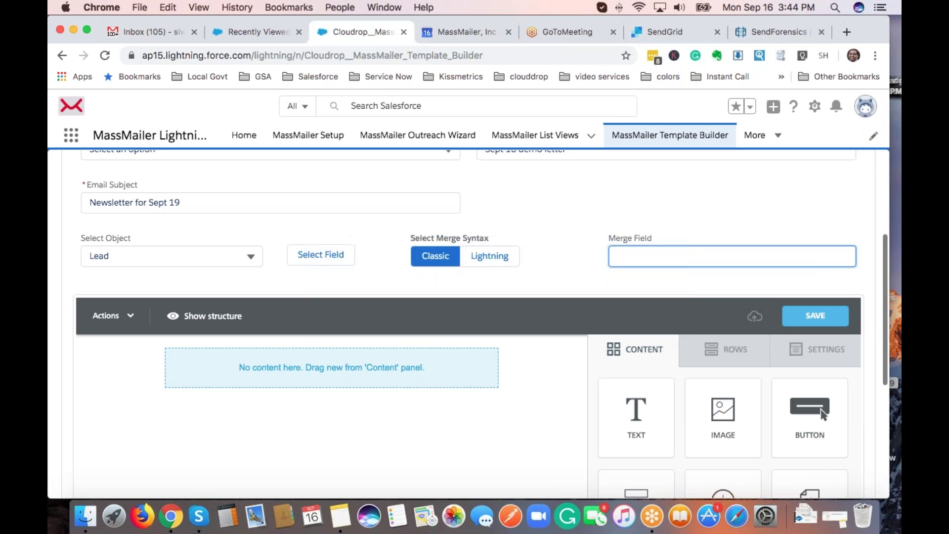
Add a single-column row, a two-column row, then two more single-column rows to the canvas.
scroll(544, 297, down, 2)
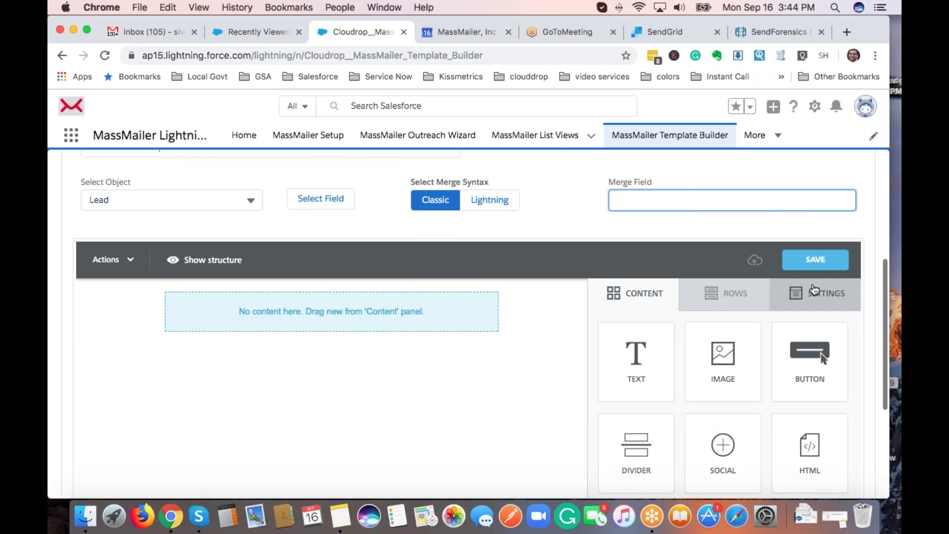
scroll(297, 315, down, 3)
scroll(488, 297, up, 2)
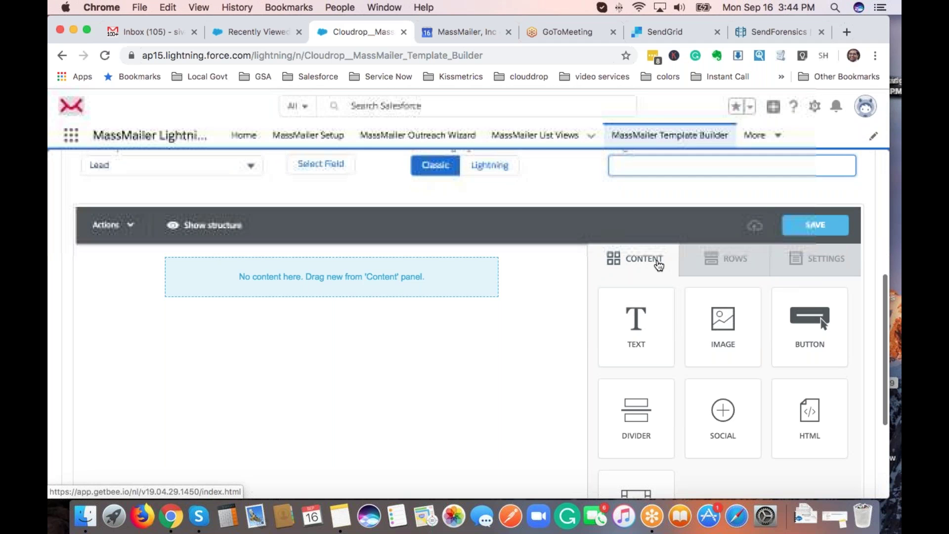
click(746, 268)
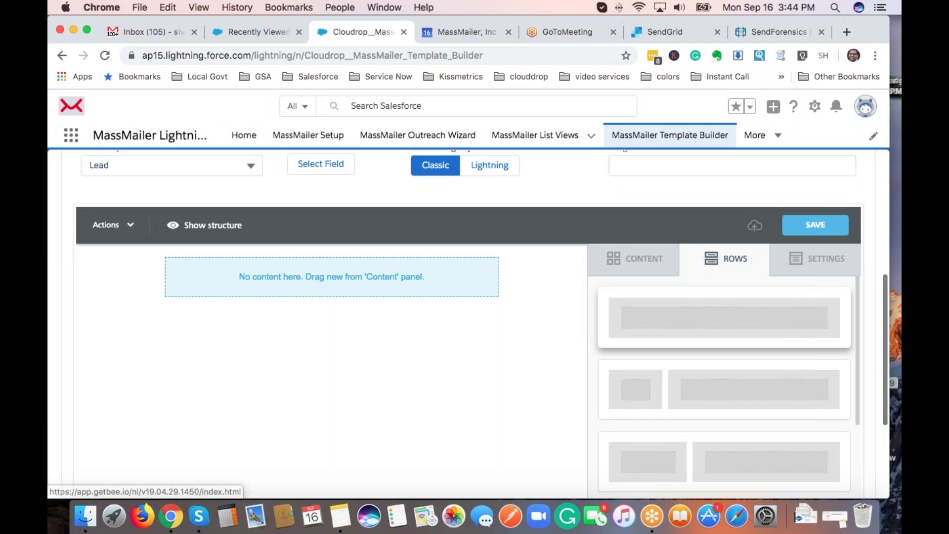
drag(705, 322, 450, 301)
scroll(712, 407, down, 2)
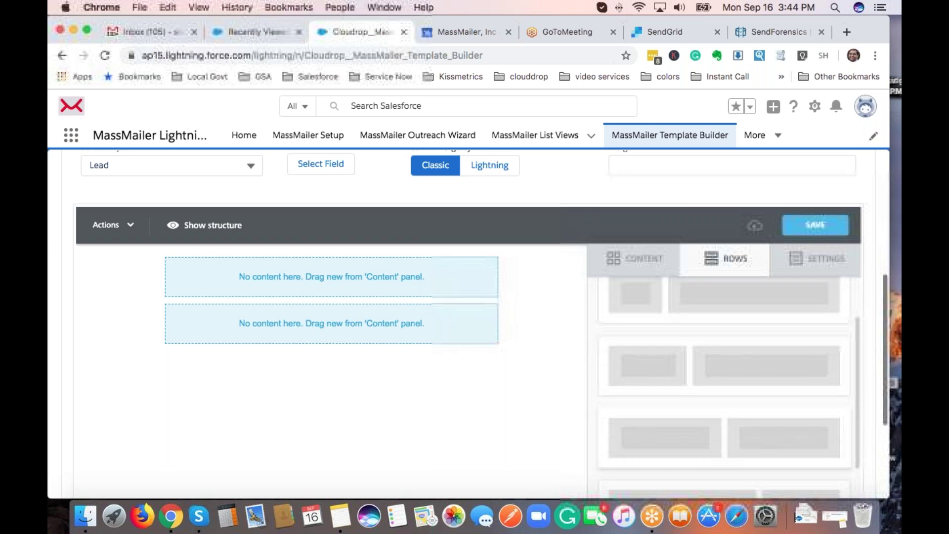
scroll(680, 388, down, 3)
drag(681, 388, 399, 343)
scroll(725, 376, up, 3)
drag(653, 321, 420, 415)
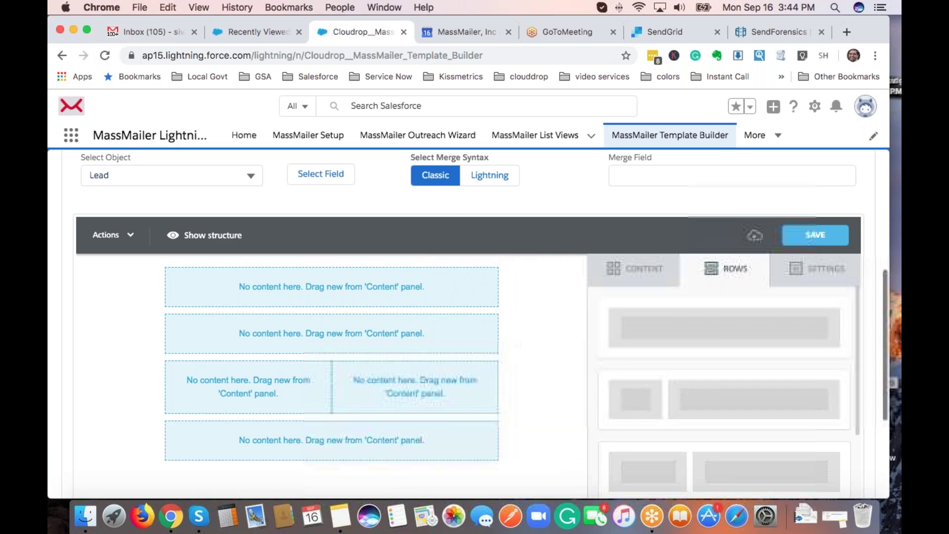
drag(643, 327, 417, 455)
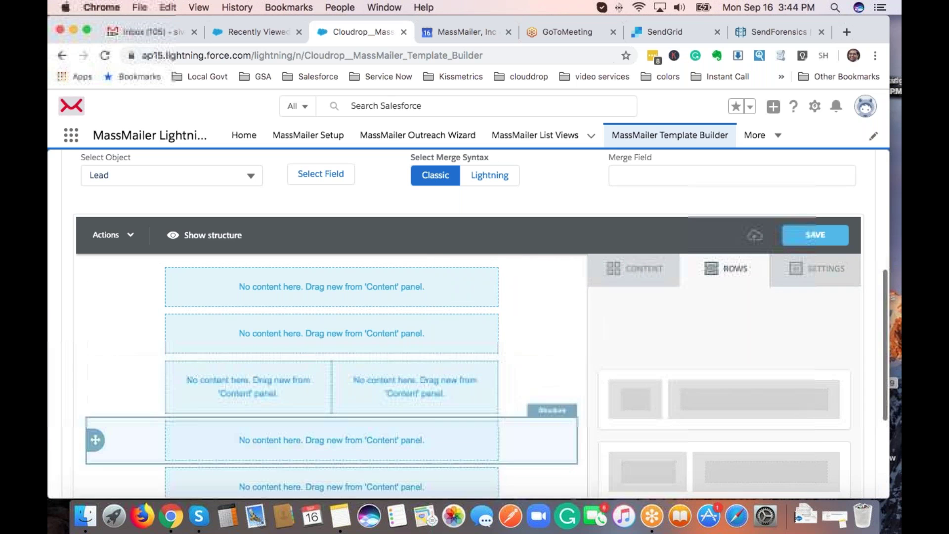
scroll(723, 421, down, 3)
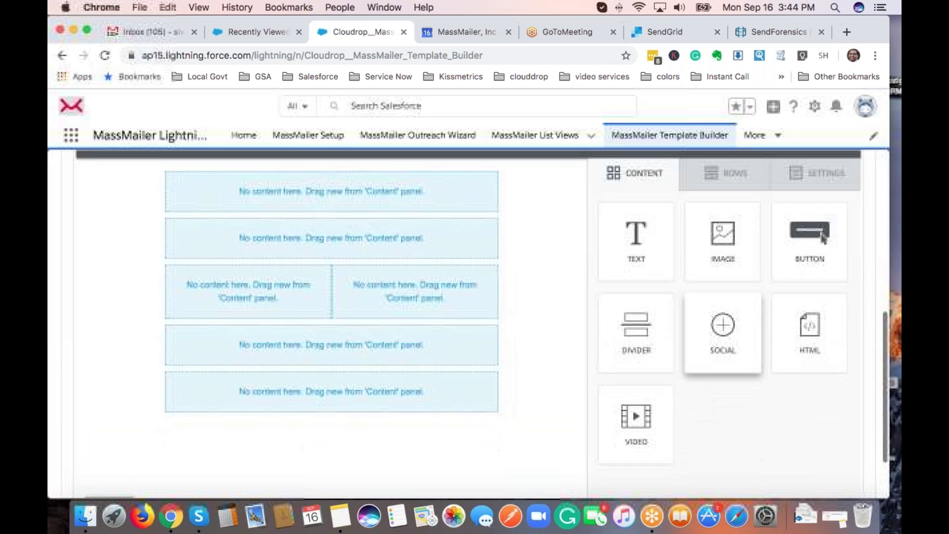
Fill the rows with Image, Divider, Text, Video, another Divider and Social blocks.
drag(723, 253, 443, 226)
drag(647, 332, 479, 293)
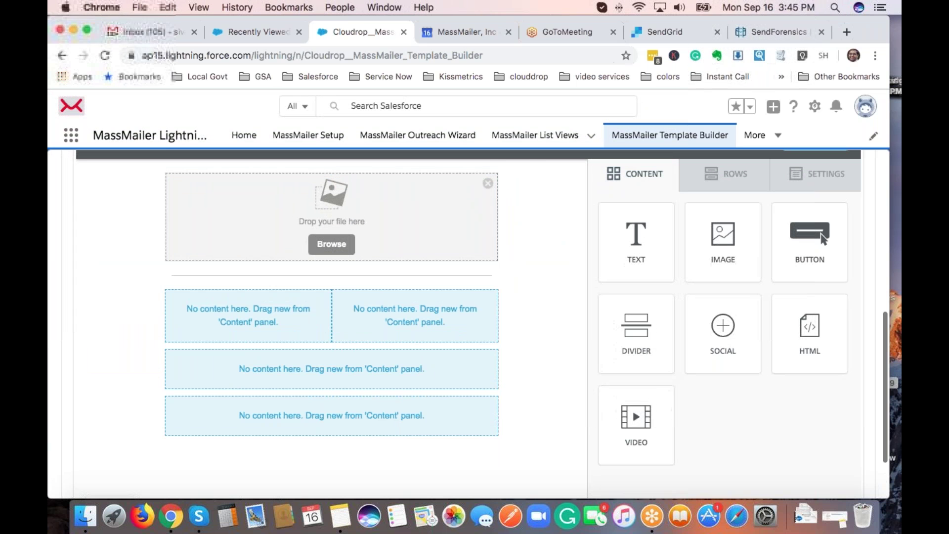
drag(637, 243, 416, 325)
drag(636, 418, 303, 320)
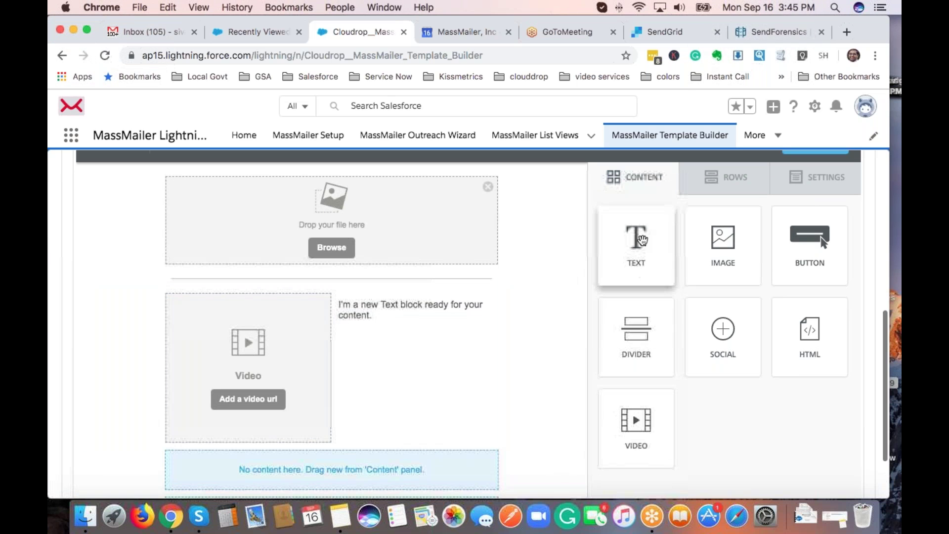
scroll(646, 342, down, 3)
drag(637, 257, 482, 411)
drag(723, 268, 530, 432)
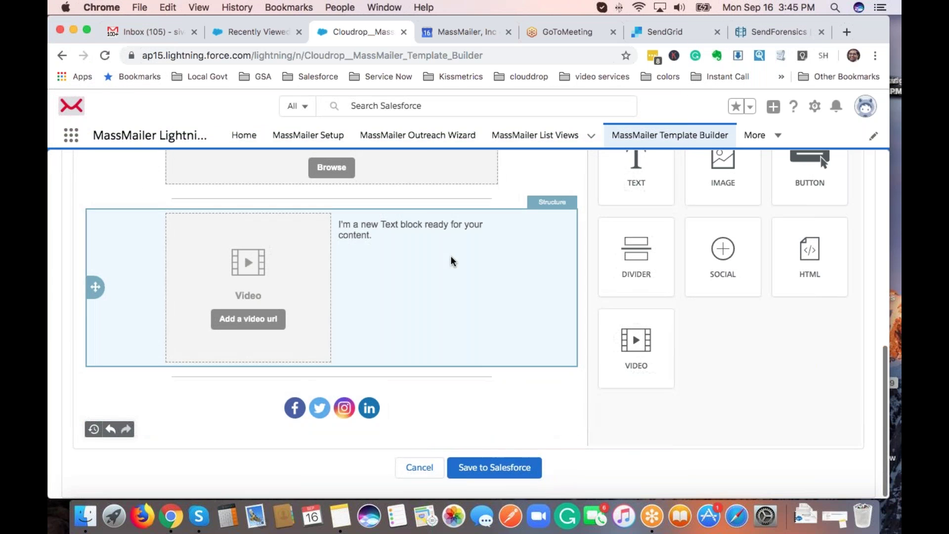
scroll(382, 242, up, 3)
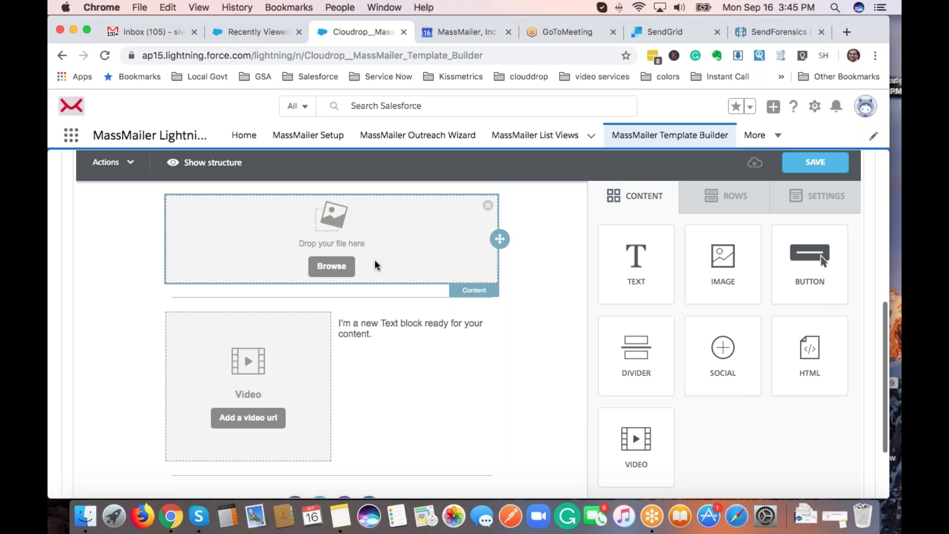
click(331, 266)
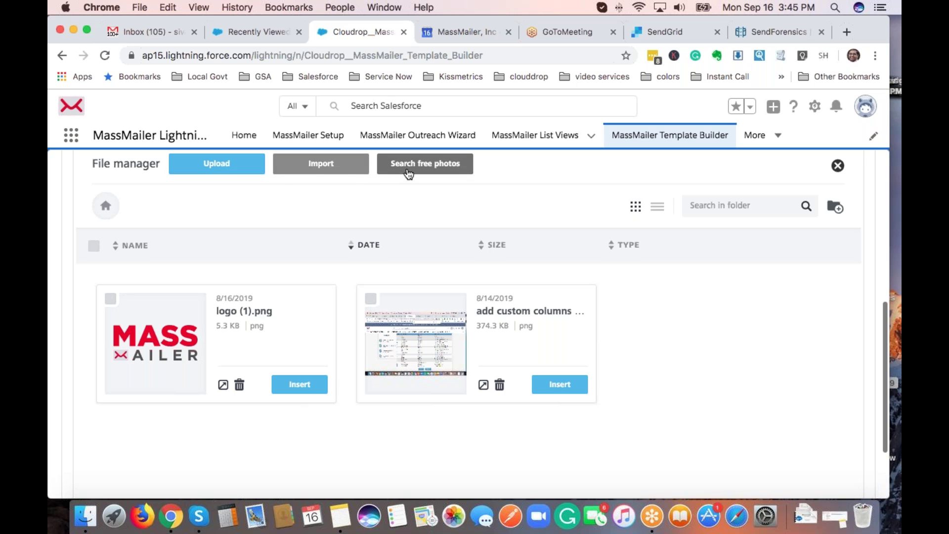
click(301, 387)
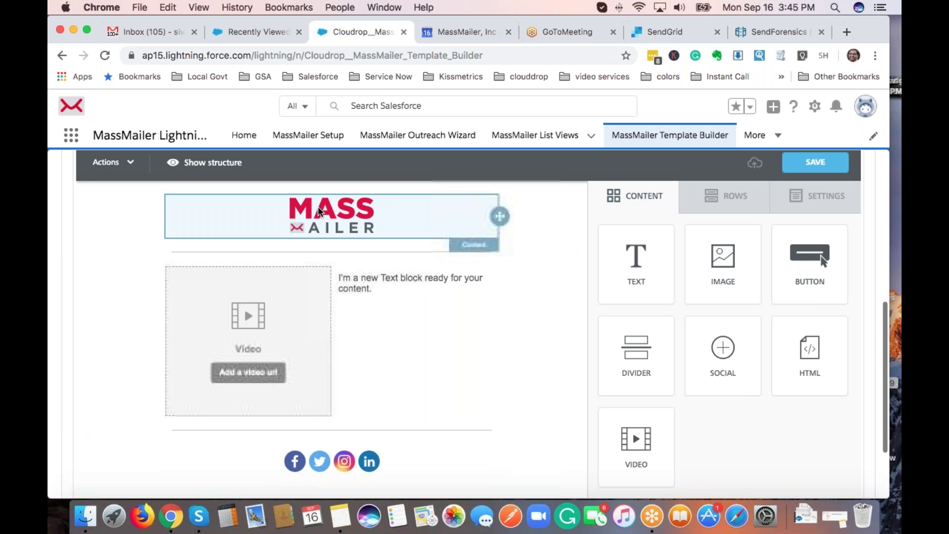
click(331, 213)
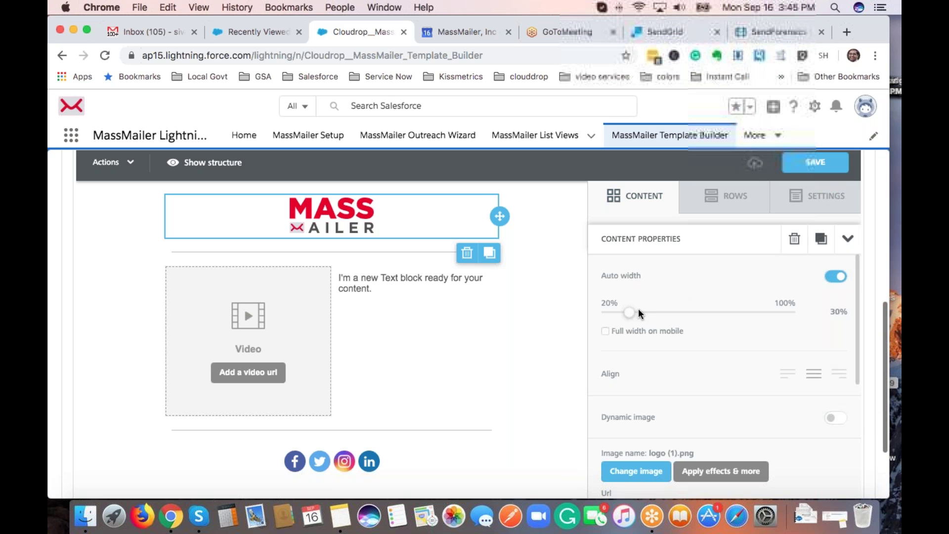
click(835, 277)
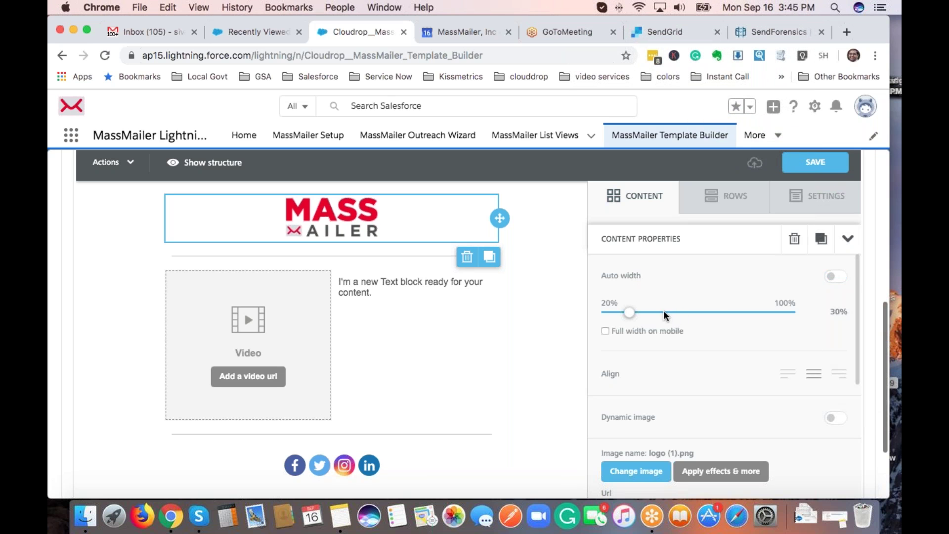
drag(633, 310, 629, 312)
click(788, 376)
click(848, 376)
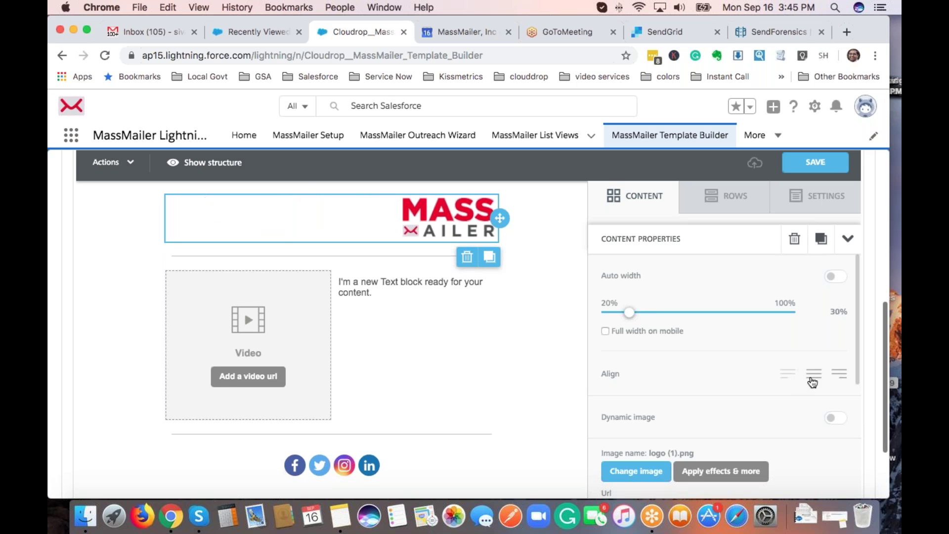
click(814, 374)
scroll(759, 394, down, 3)
scroll(684, 359, down, 1)
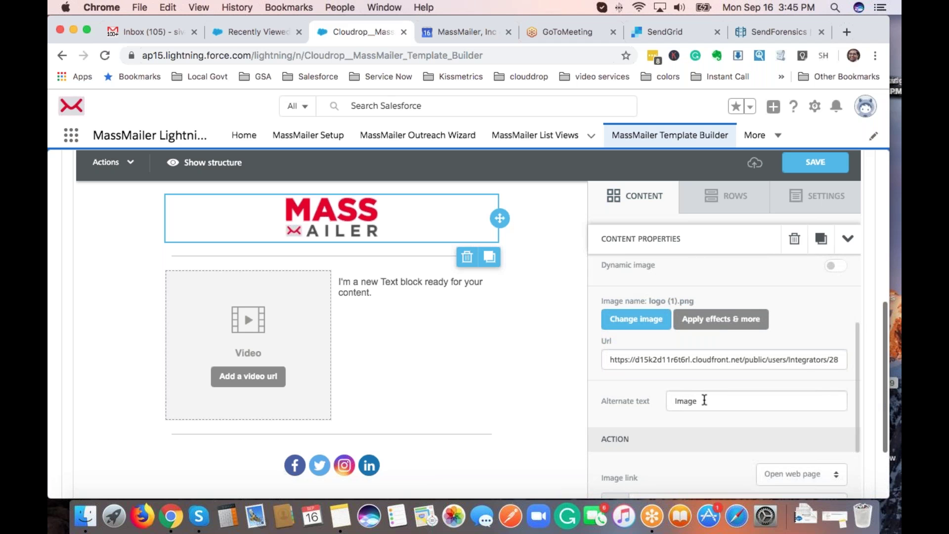
scroll(721, 462, down, 3)
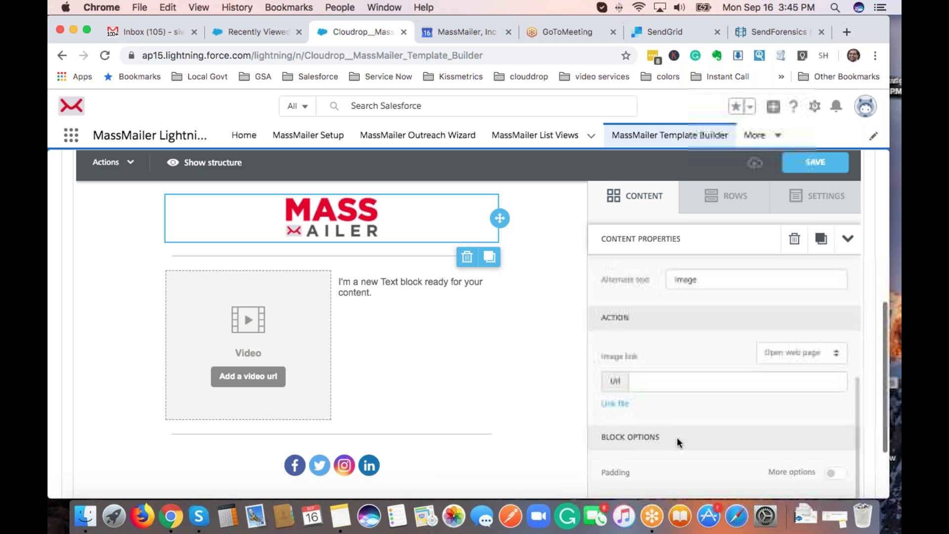
click(799, 354)
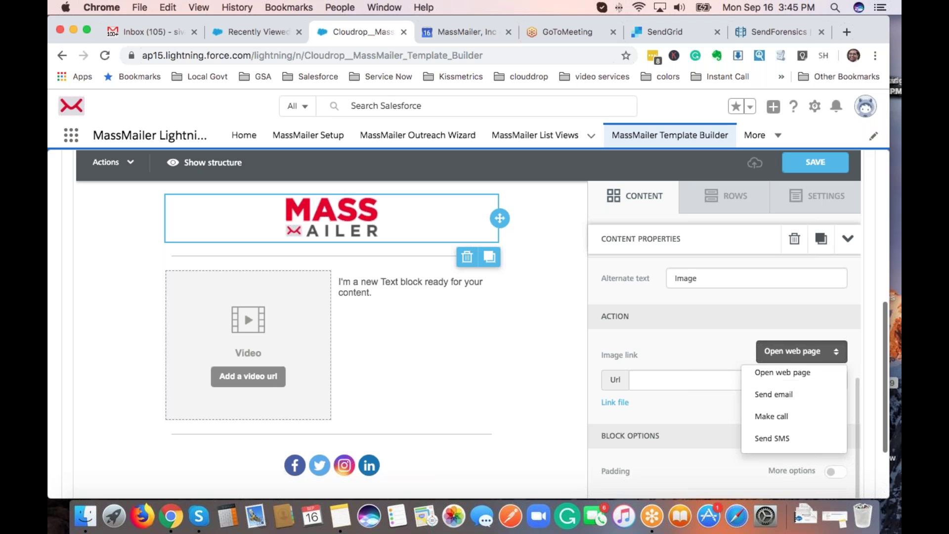
click(710, 346)
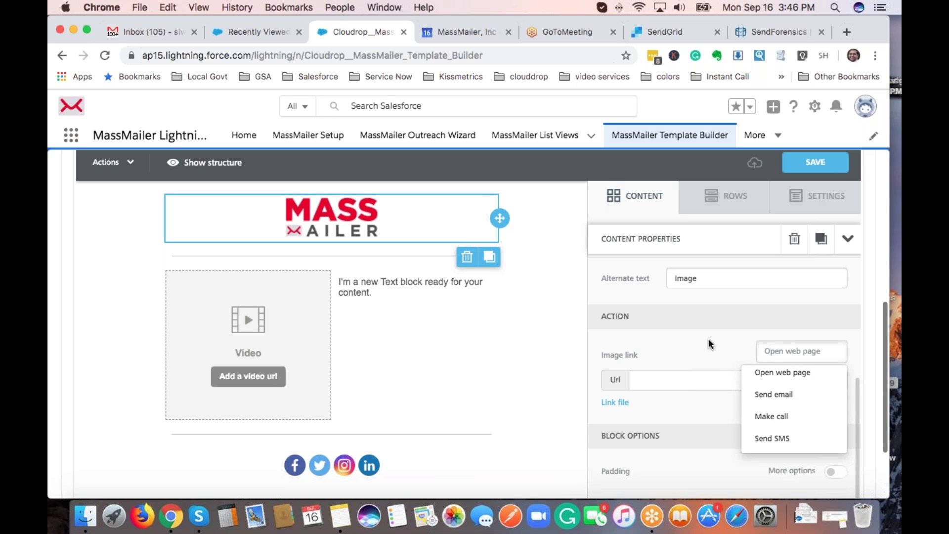
Add 'Dear {!Lead.FirstName},' and a blank line at the top of the text block.
click(386, 286)
click(385, 286)
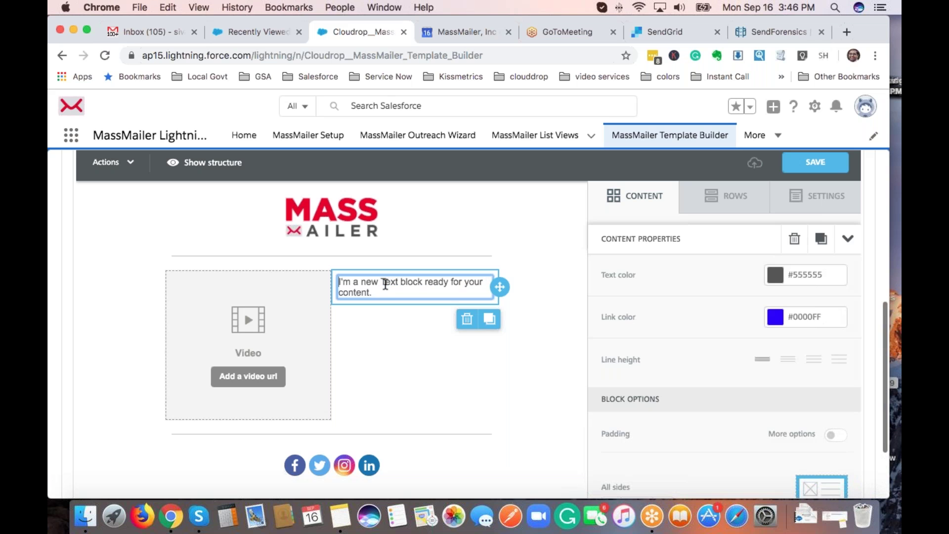
triple_click(395, 295)
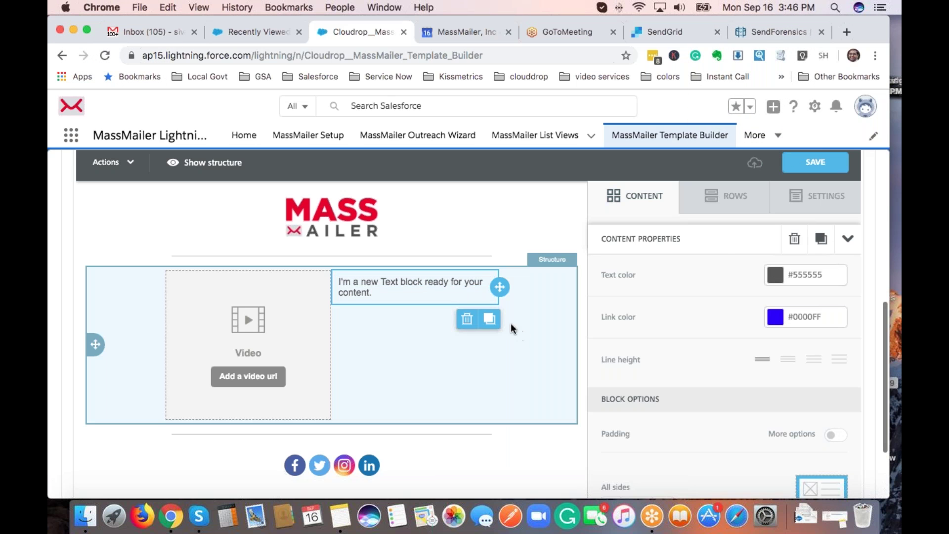
click(428, 281)
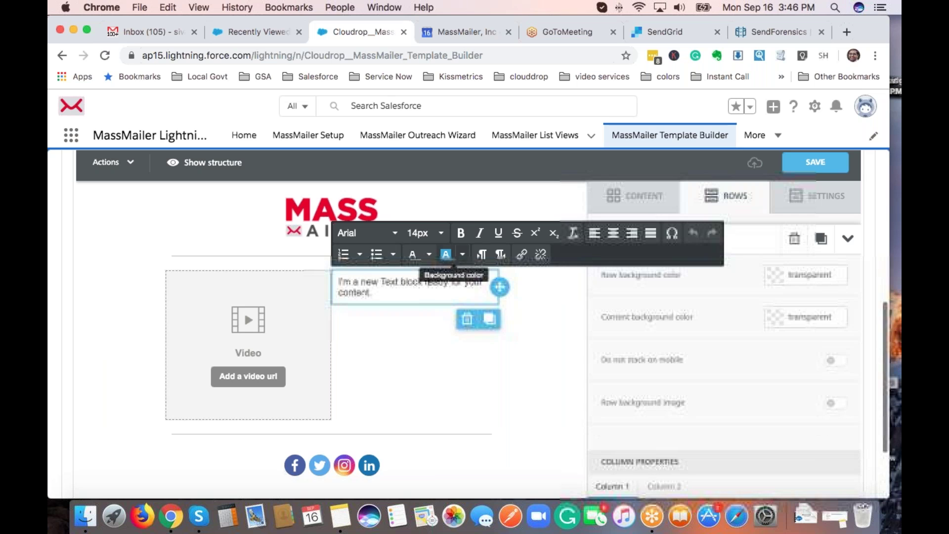
click(403, 288)
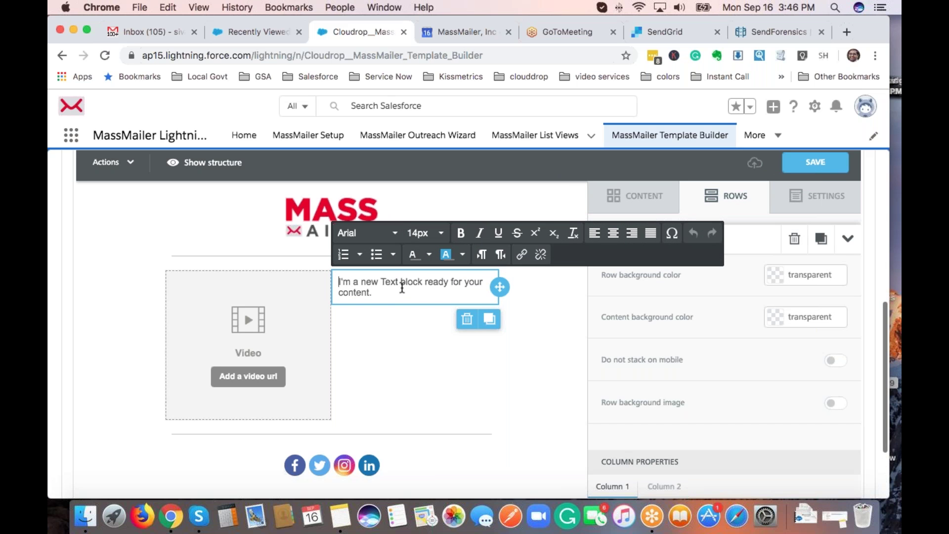
key(Return)
key(Up)
text(Dear)
text({!Lead.FirstName})
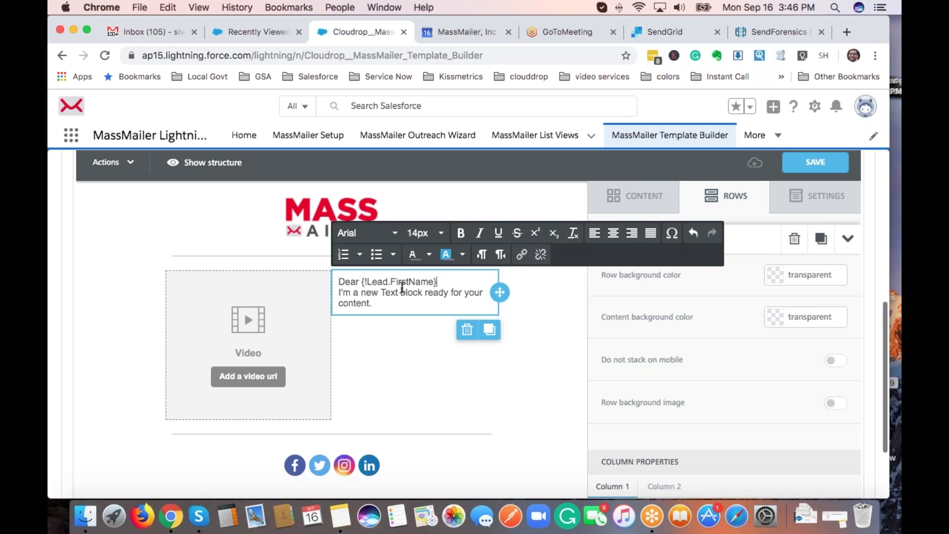
text(,)
key(Return)
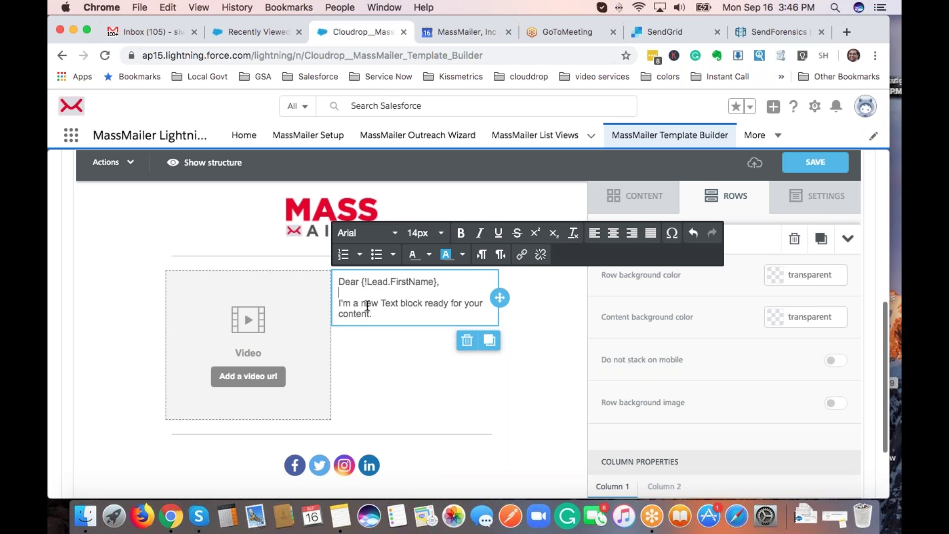
click(300, 352)
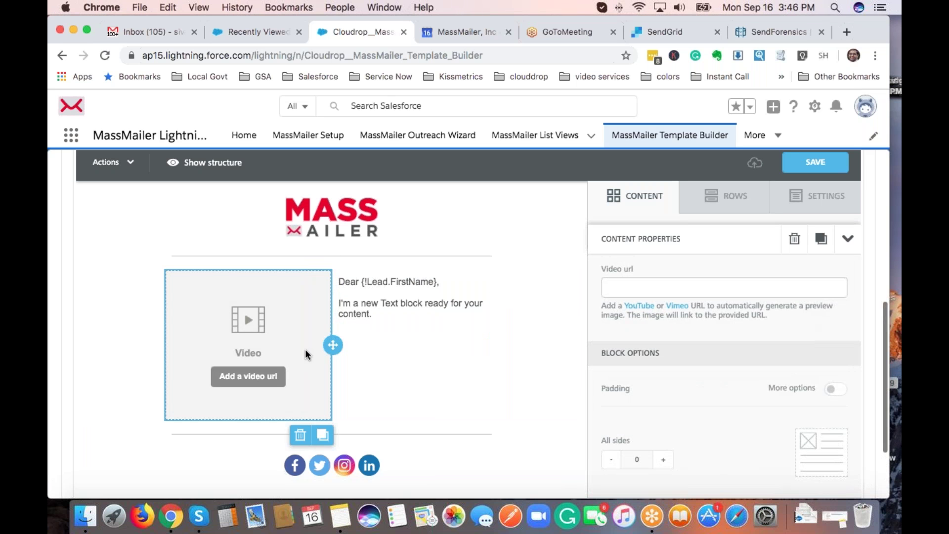
Copy a YouTube watch URL from a new browser tab into the video block's URL field.
key(super+t)
text(youtube.com)
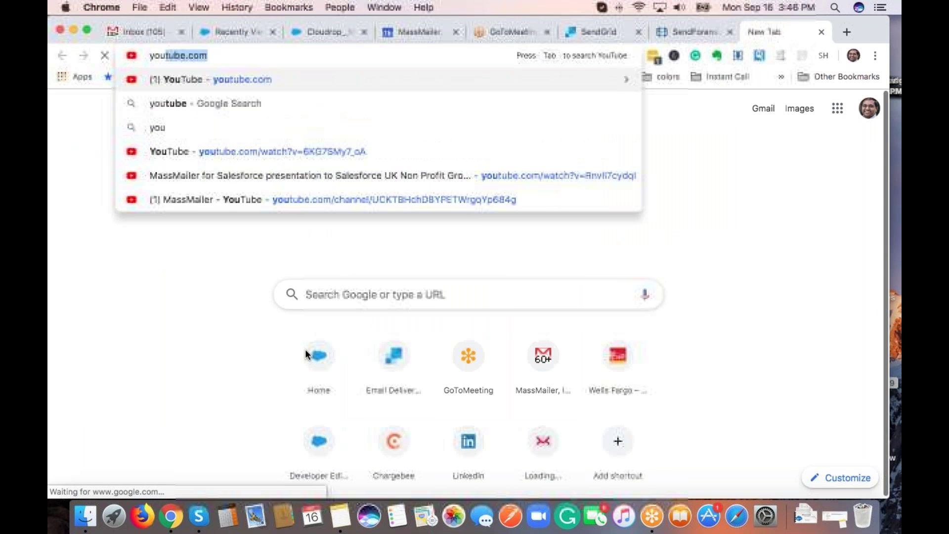
key(Down)
key(Down)
key(Down)
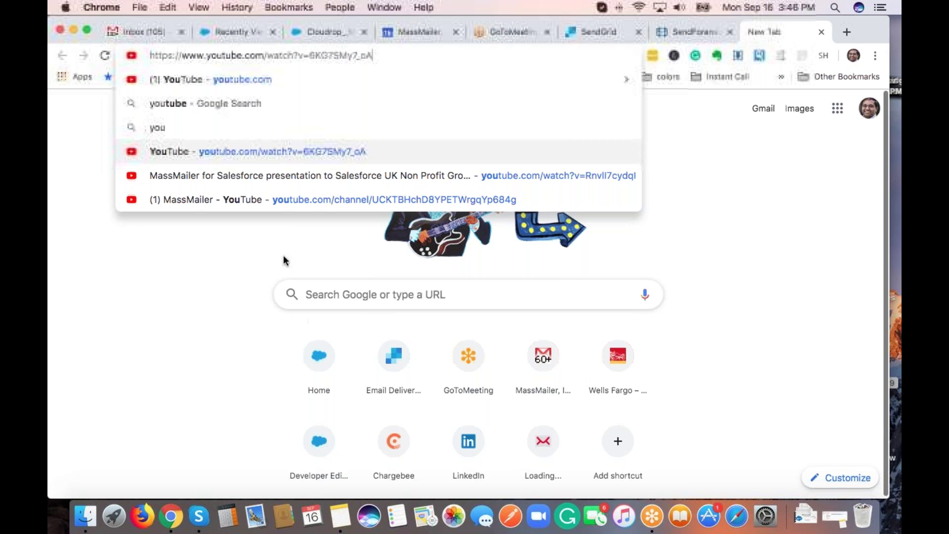
drag(373, 55, 149, 56)
key(cmd+c)
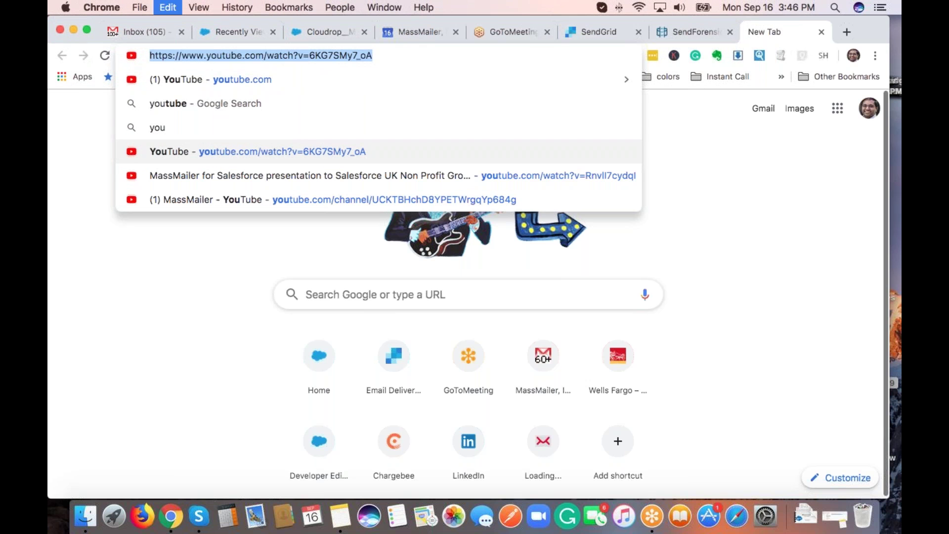
click(318, 34)
click(604, 291)
key(cmd+v)
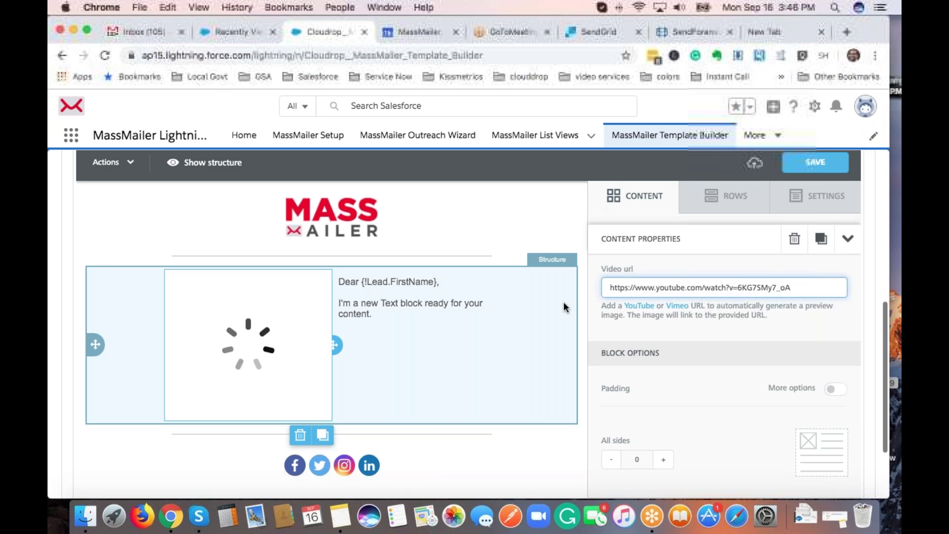
click(387, 420)
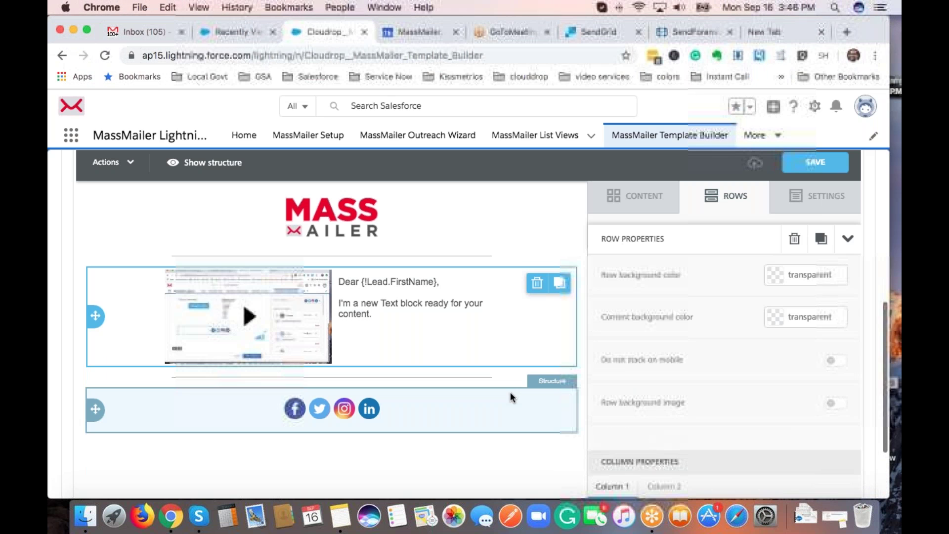
Switch the email's social icons block to the black icon collection.
scroll(511, 392, down, 2)
click(428, 357)
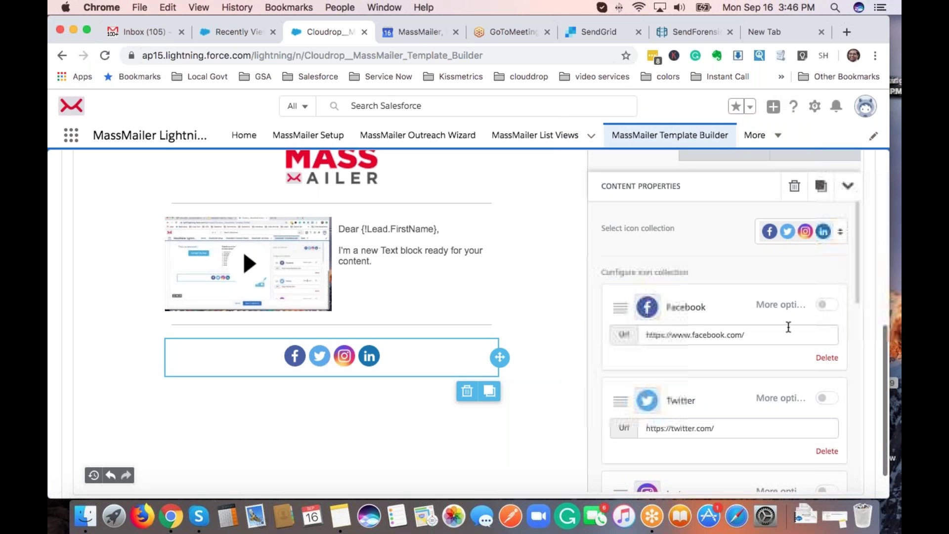
click(838, 232)
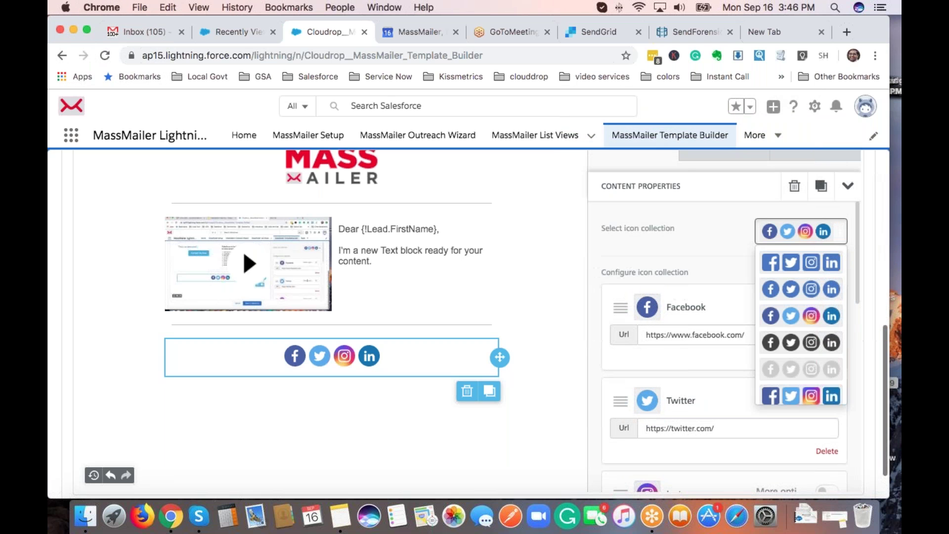
click(820, 344)
click(717, 333)
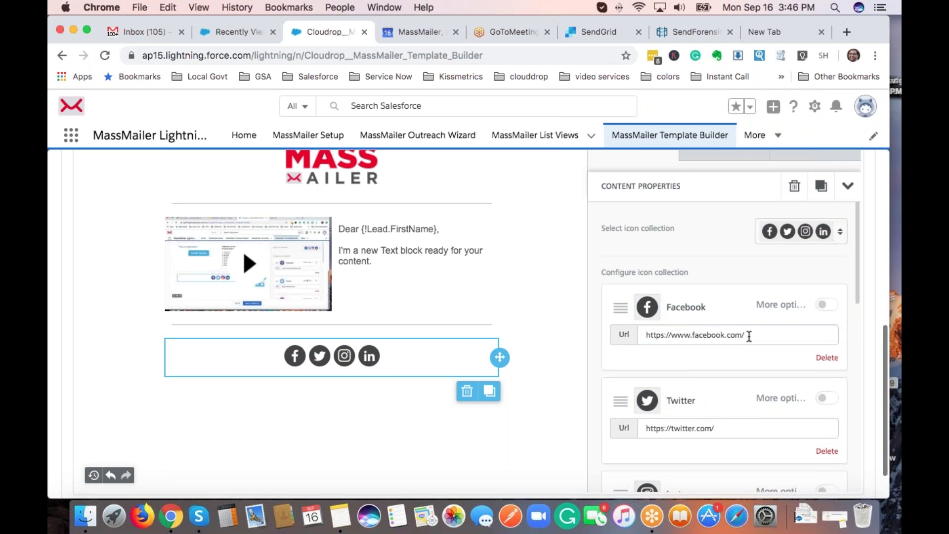
Remove the Instagram icon and add a Google+ icon after LinkedIn.
click(744, 428)
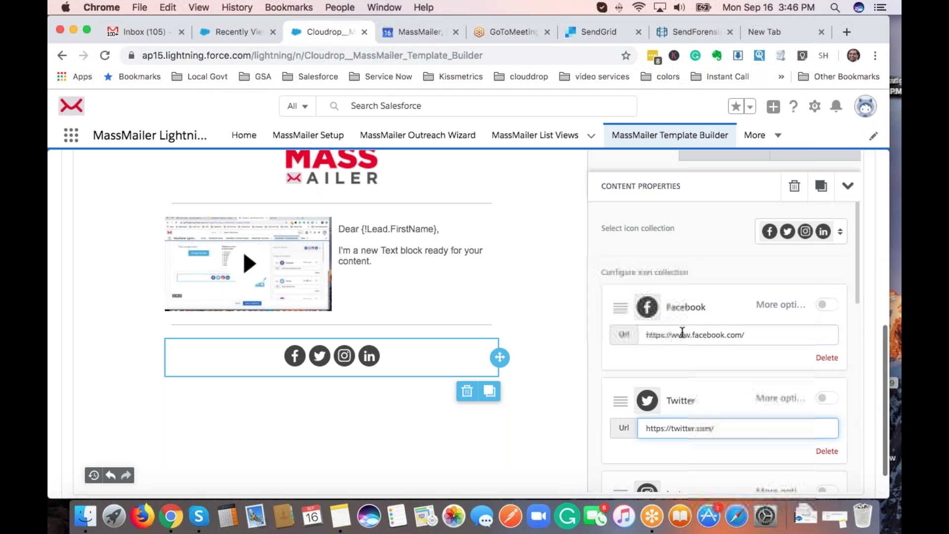
scroll(732, 385, down, 3)
scroll(738, 391, down, 2)
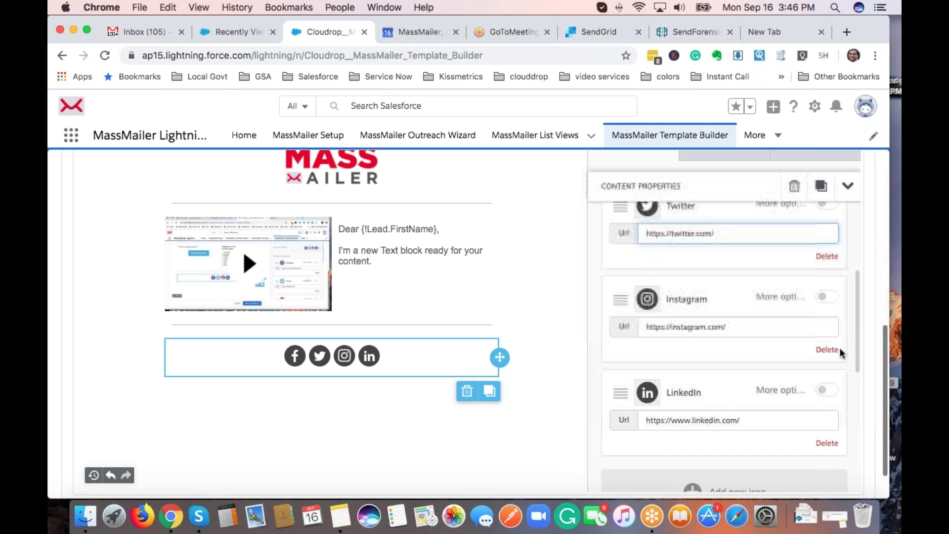
click(830, 350)
click(728, 411)
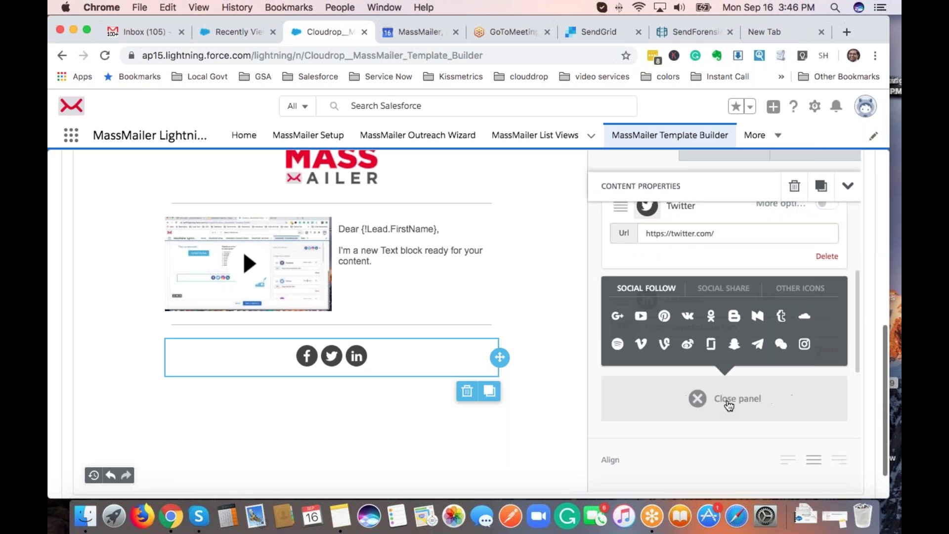
click(618, 317)
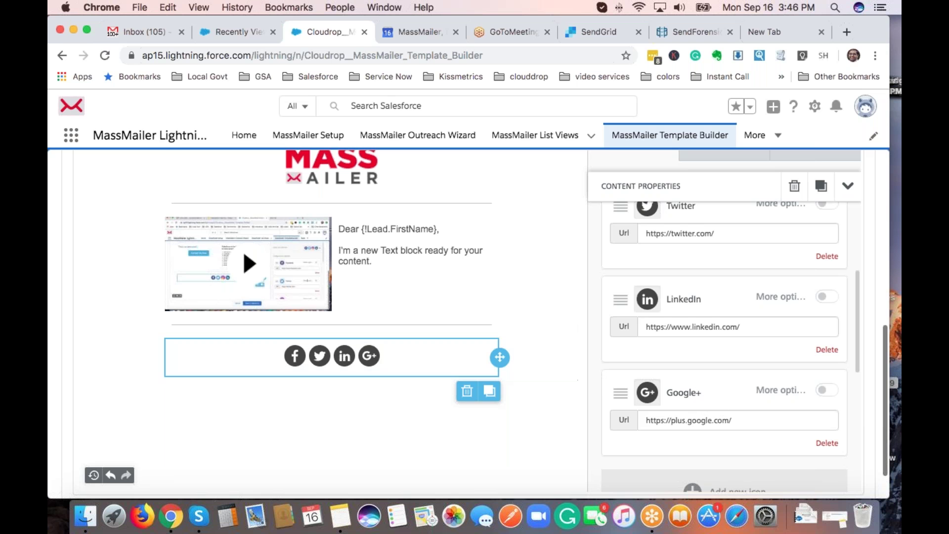
scroll(715, 356, up, 10)
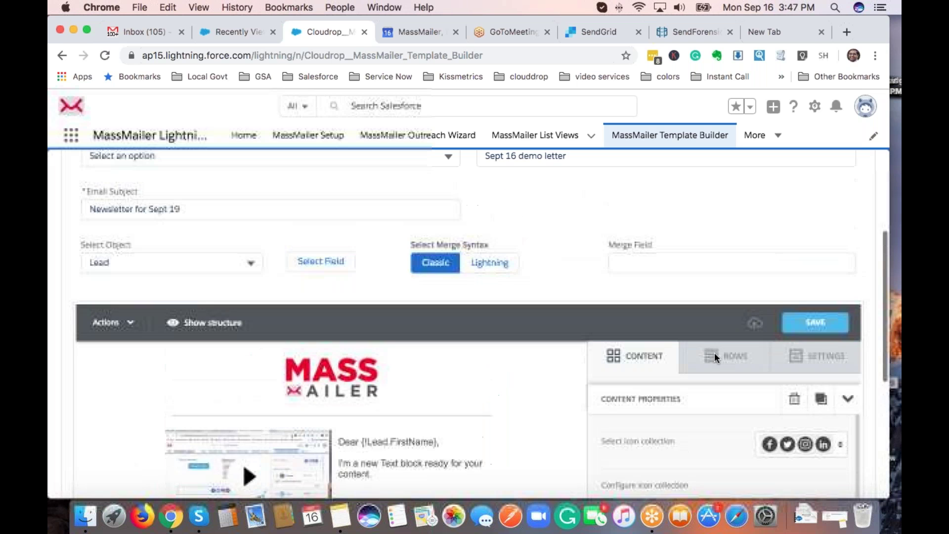
scroll(715, 355, down, 3)
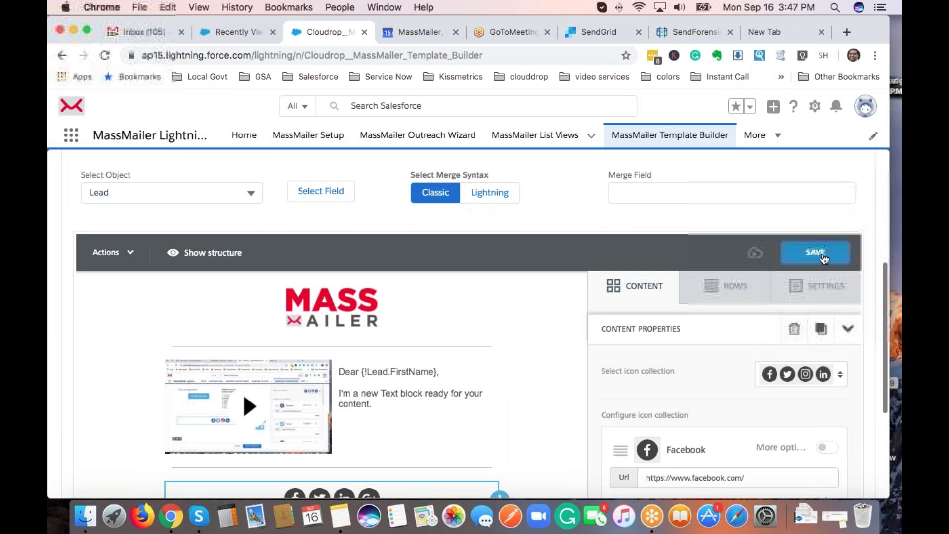
Save the email template, then go to the MassMailer Outreach Wizard.
click(821, 255)
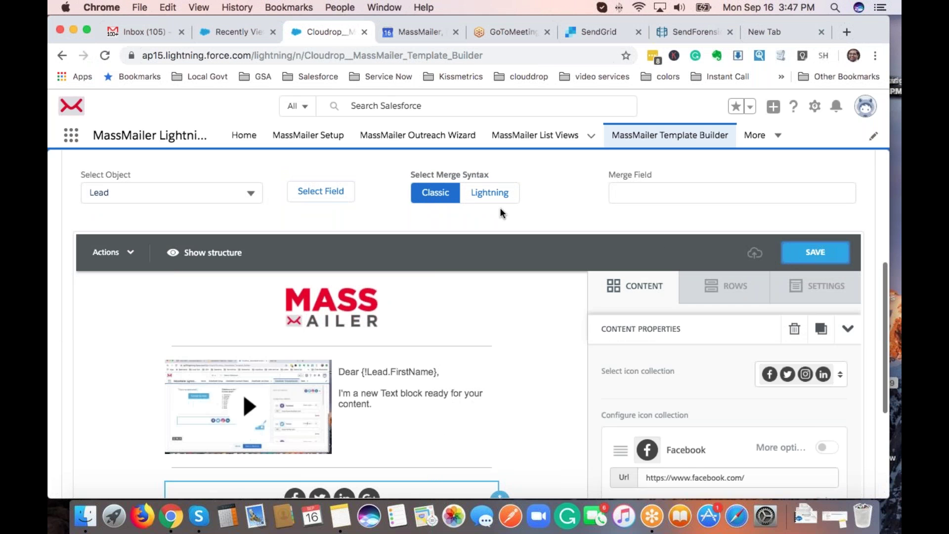
scroll(502, 211, down, 5)
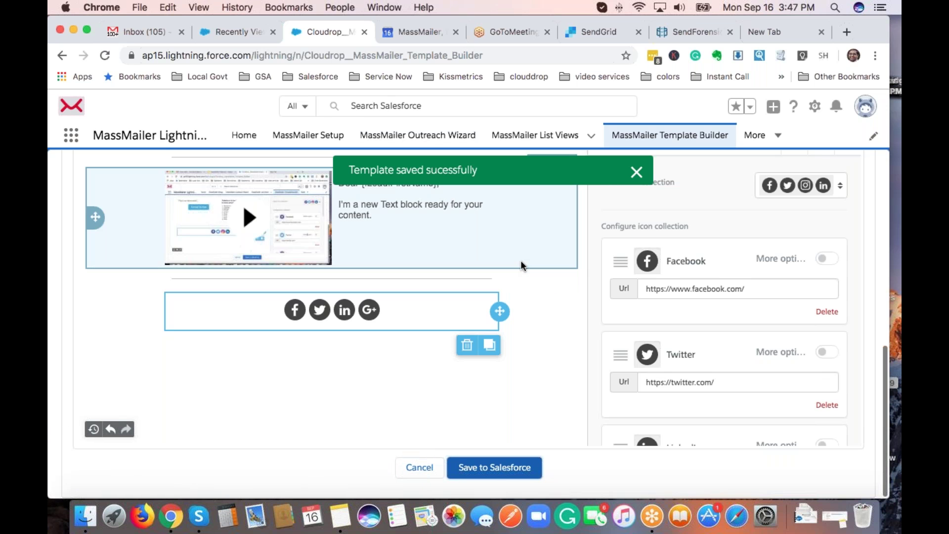
click(429, 142)
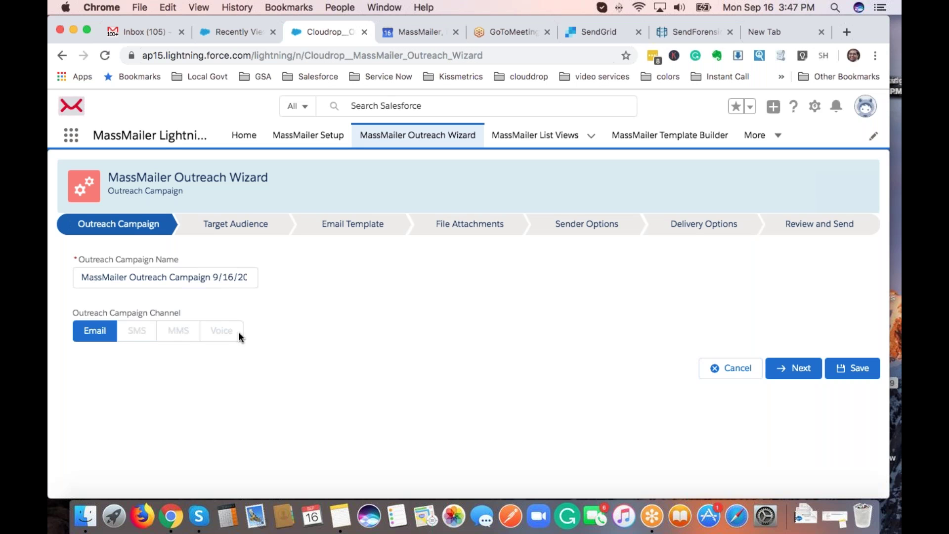
Target Lead records through the 'Sept 16 Demo view' list view and move to Email Template.
click(793, 370)
click(161, 267)
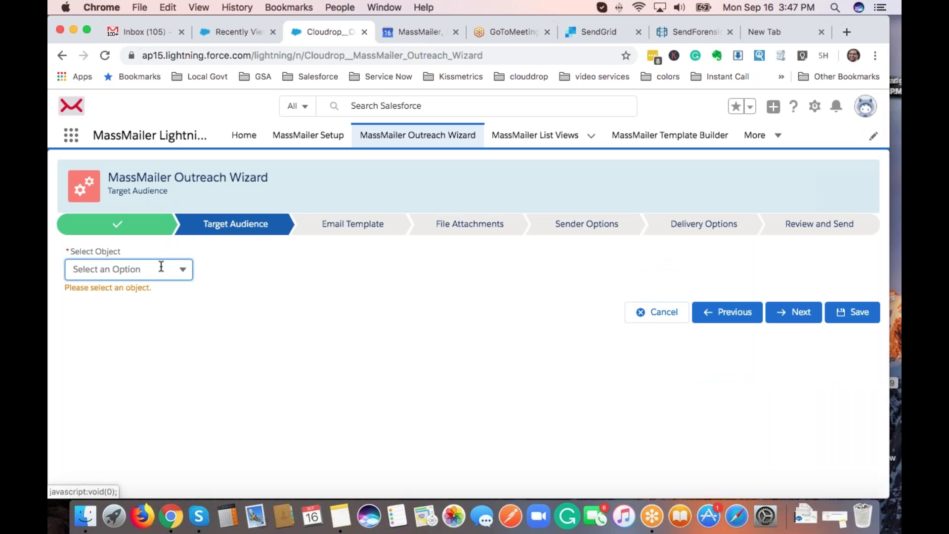
click(119, 393)
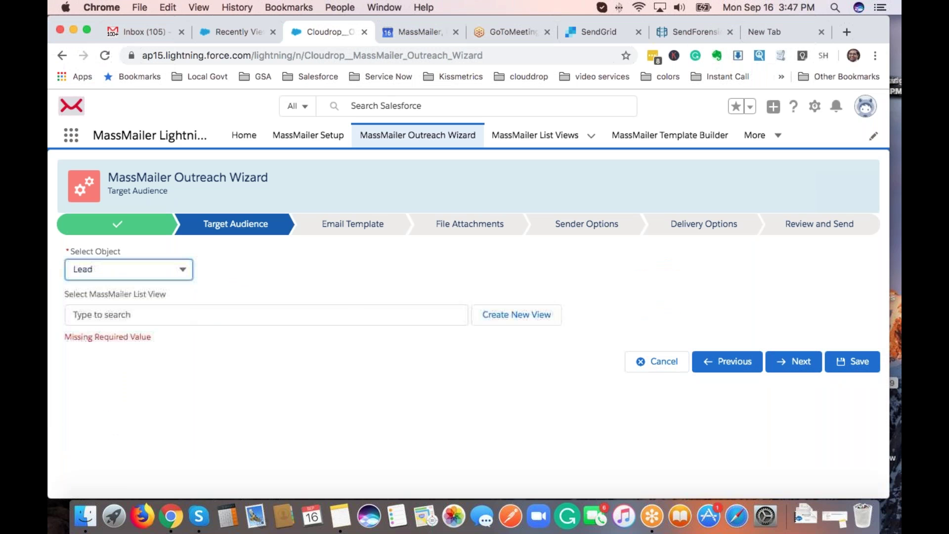
click(314, 319)
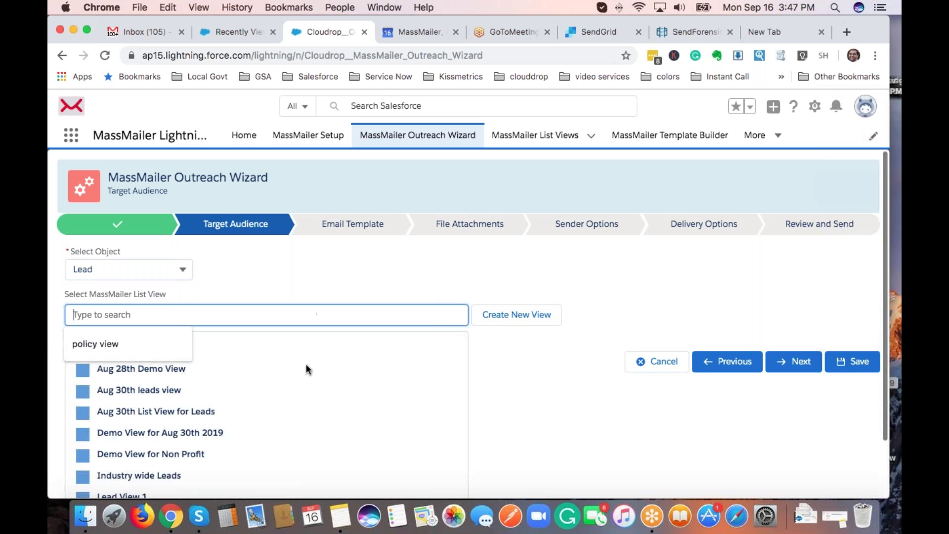
text(sep)
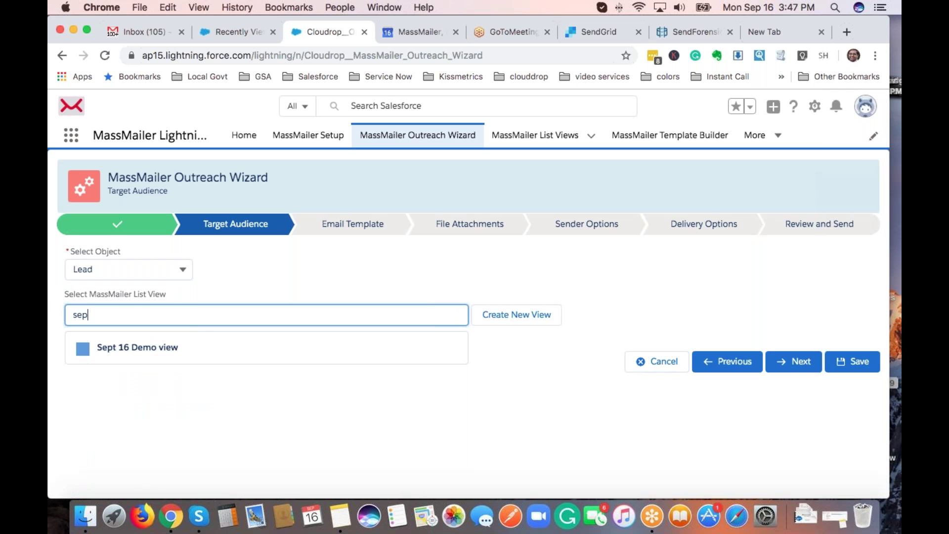
click(159, 354)
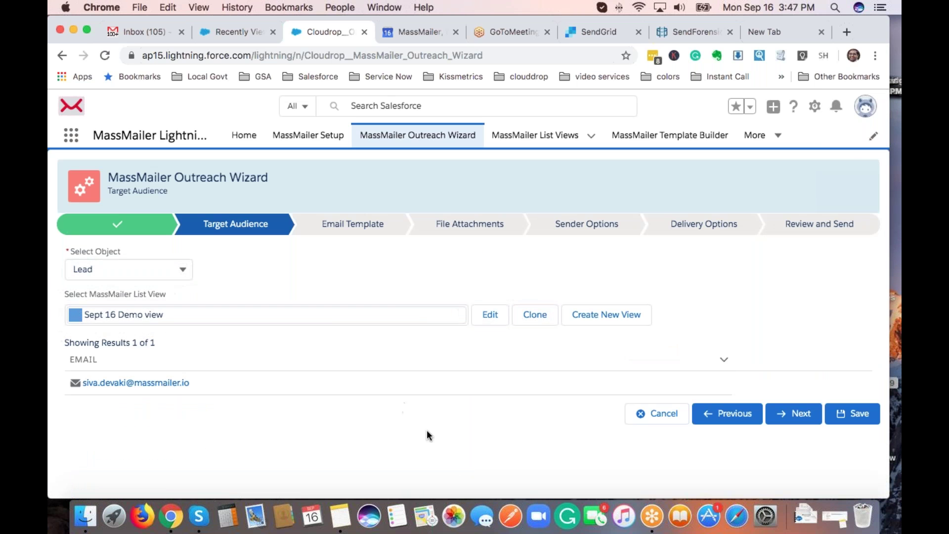
click(795, 416)
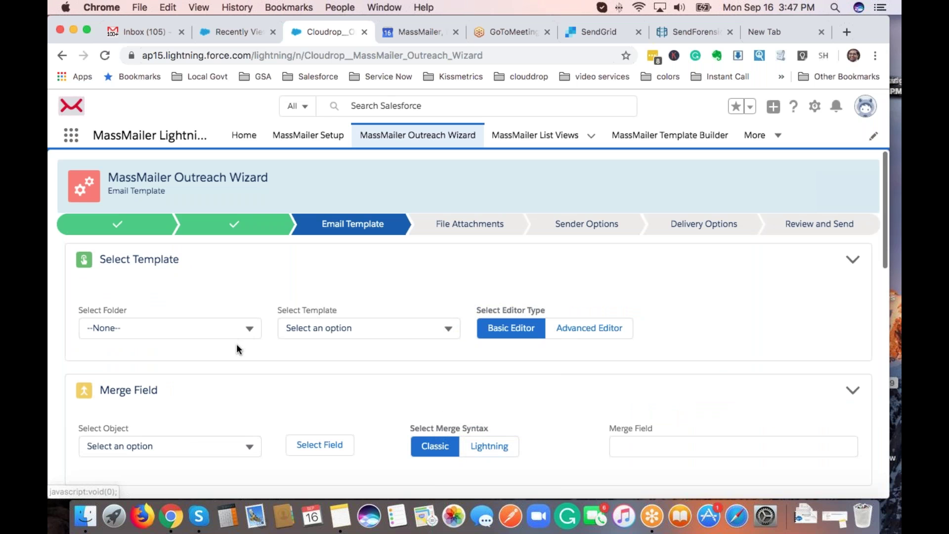
Choose the 'Sept 16 demo letter' template from the MassMailer folder.
click(247, 330)
click(156, 395)
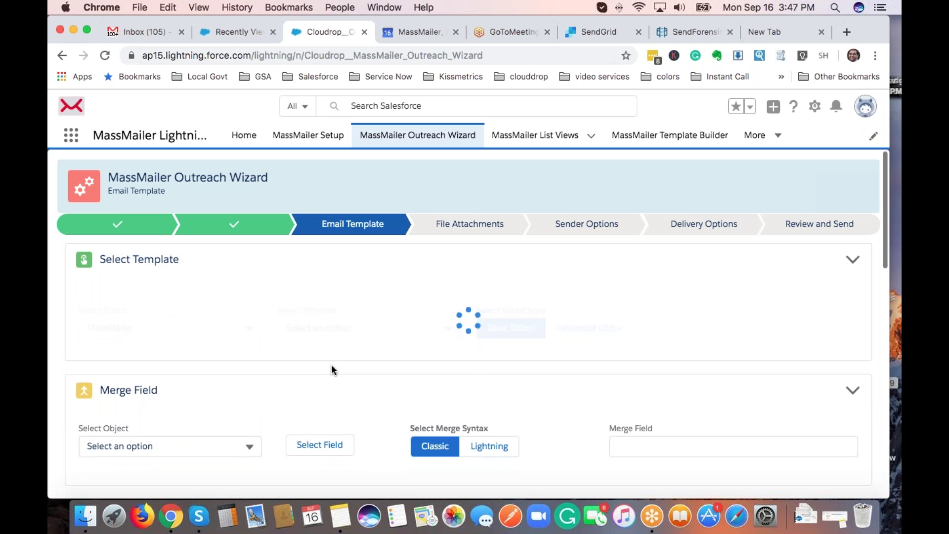
scroll(339, 279, down, 3)
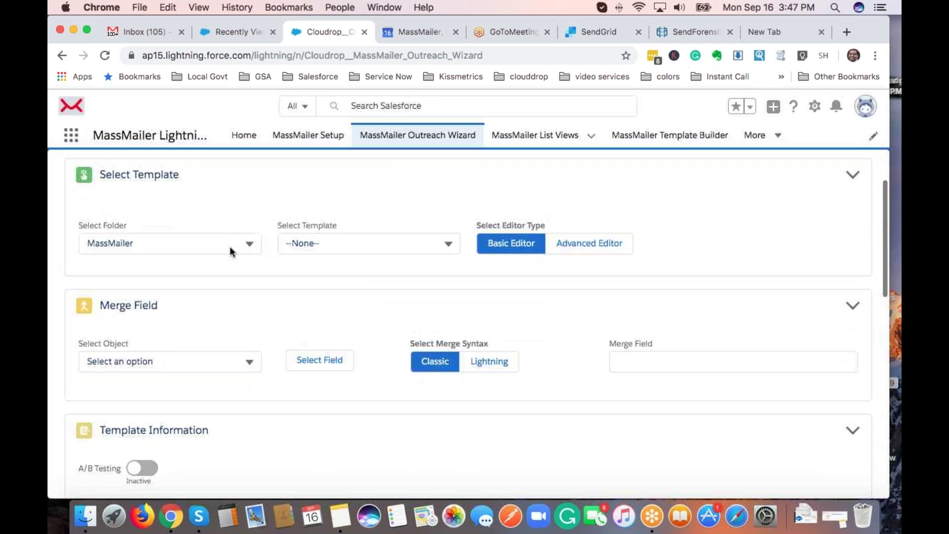
click(431, 244)
scroll(418, 331, down, 3)
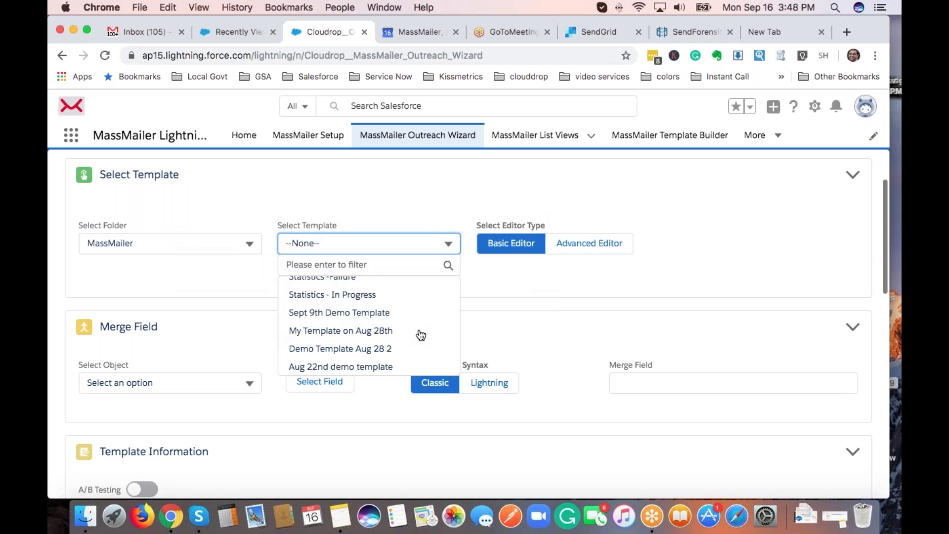
scroll(421, 335, down, 5)
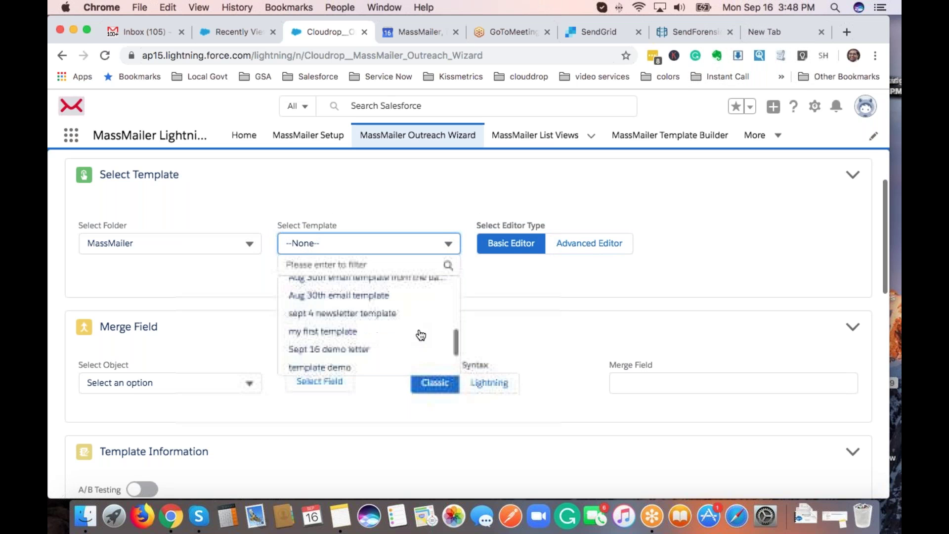
click(418, 346)
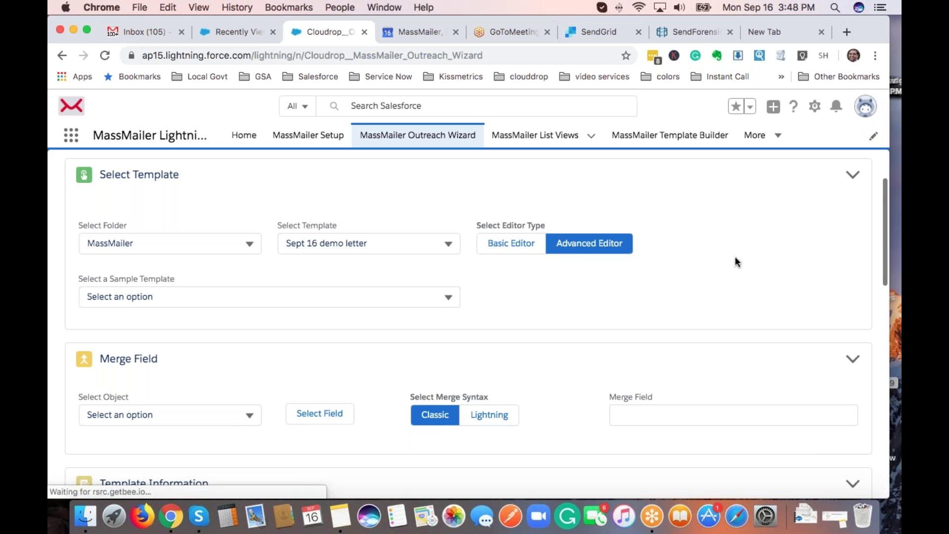
Scroll through the loaded email to review its 'Newsletter for Sept 19' subject and body.
scroll(735, 256, down, 2)
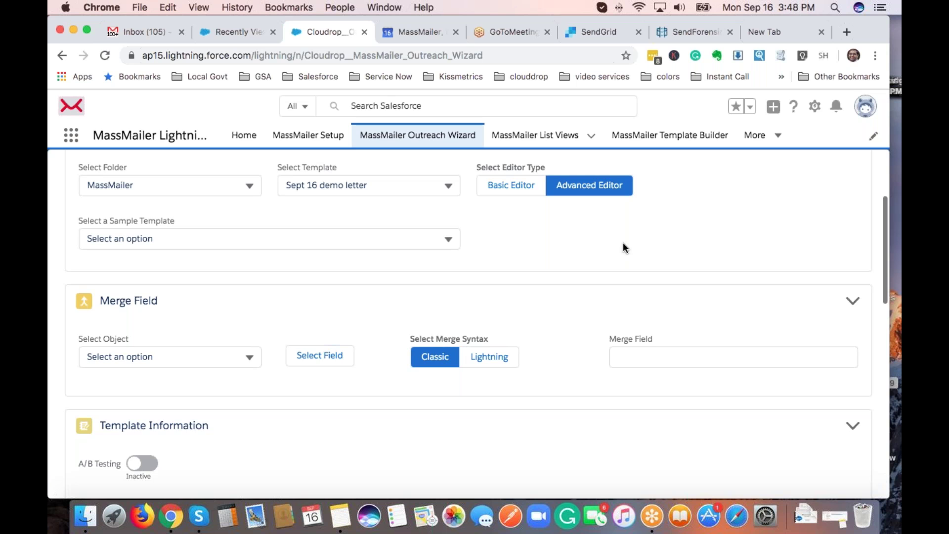
scroll(484, 298, down, 2)
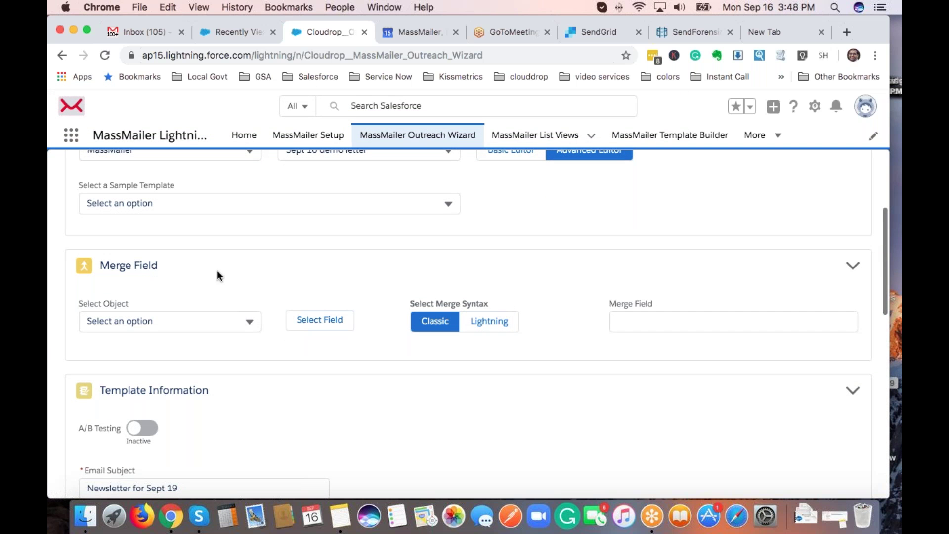
scroll(209, 294, up, 5)
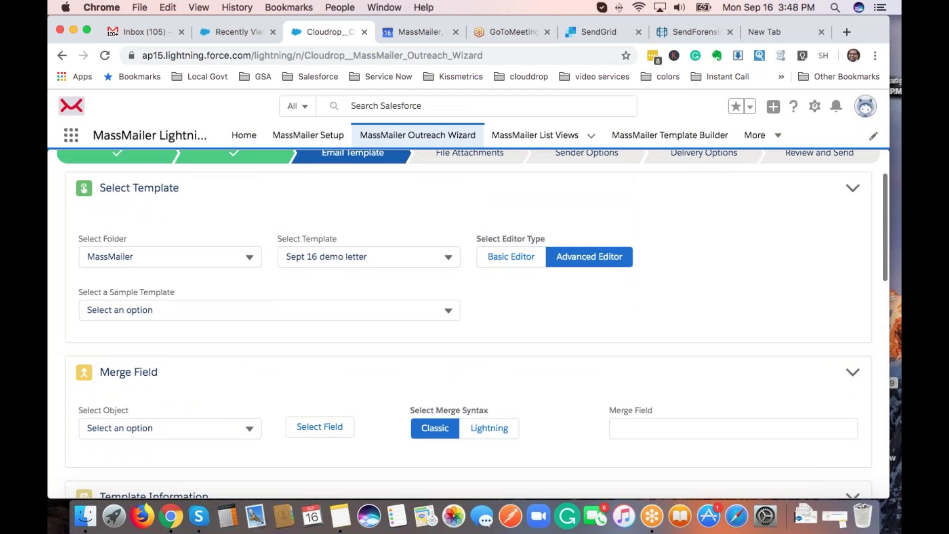
scroll(164, 294, down, 6)
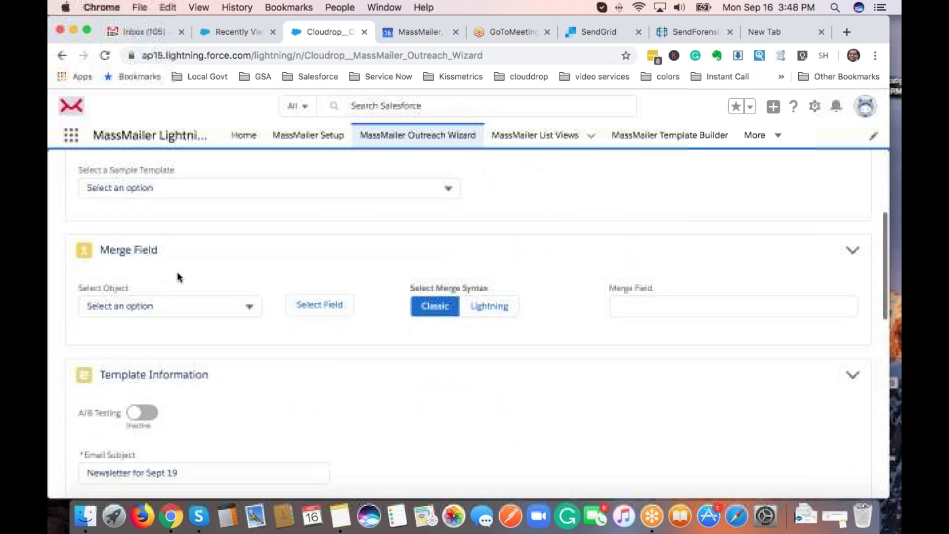
scroll(218, 270, down, 2)
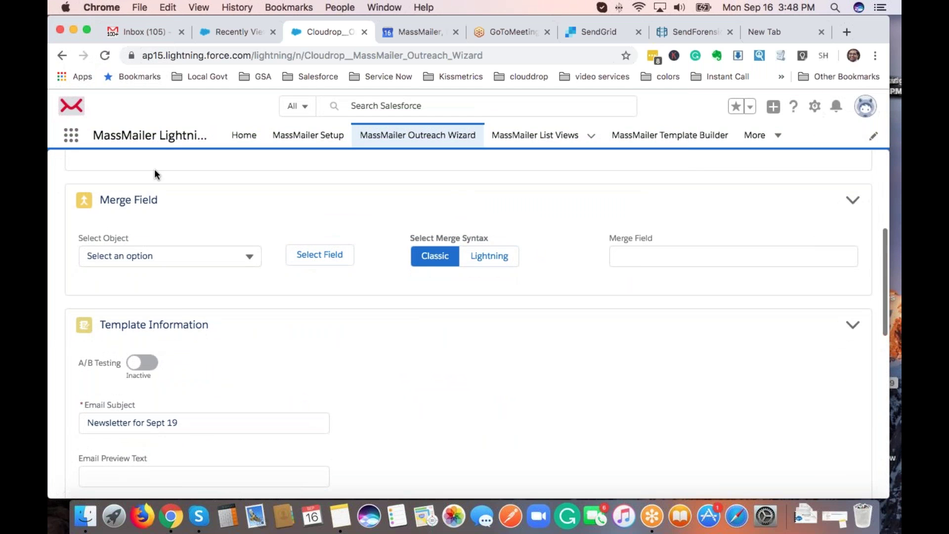
scroll(318, 346, down, 5)
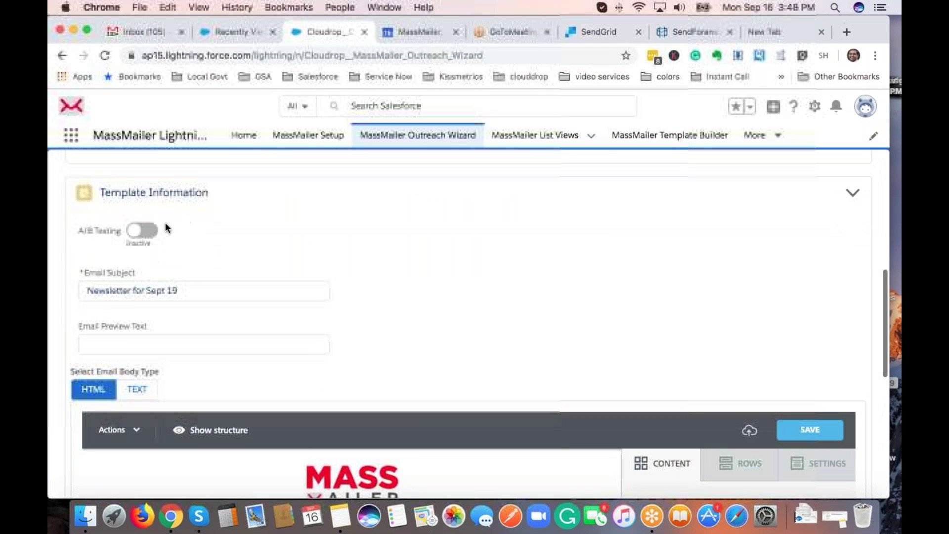
Toggle A/B testing on and back off, leaving the preview text blank.
click(135, 234)
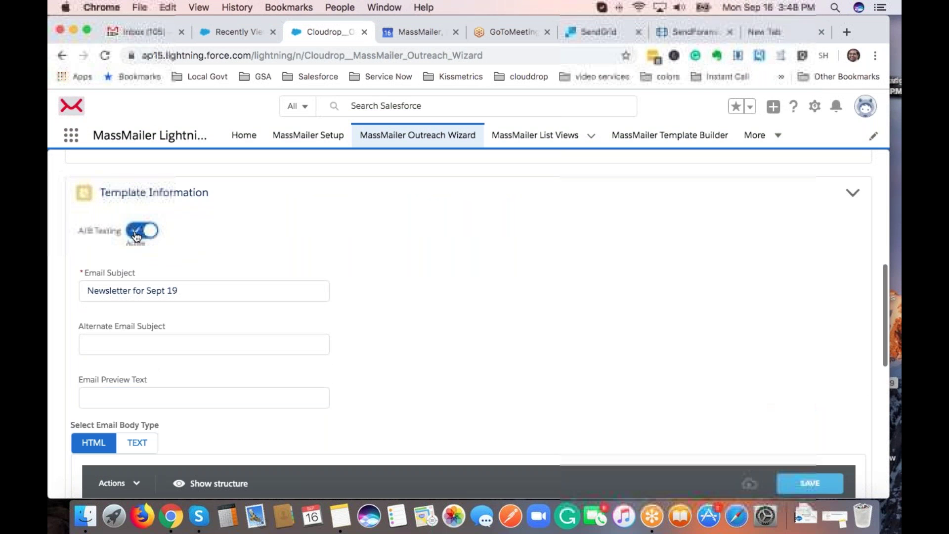
click(135, 234)
scroll(366, 283, down, 3)
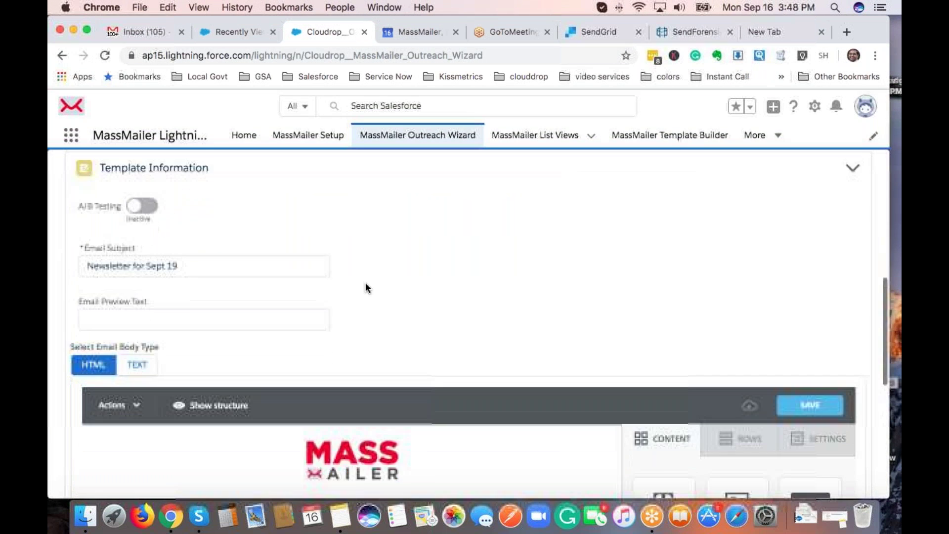
click(187, 263)
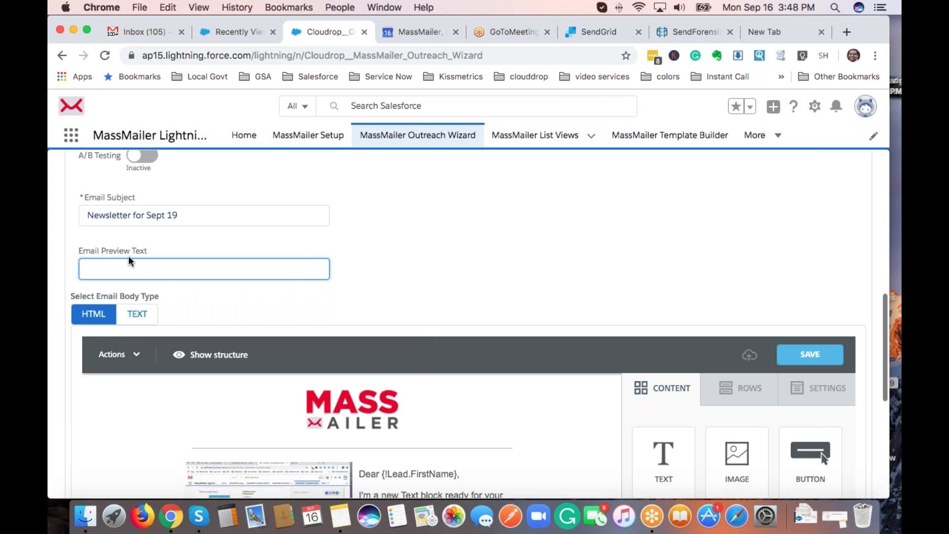
click(511, 265)
Append 'updated text...' to the email's text block and advance to File Attachments.
scroll(512, 265, down, 5)
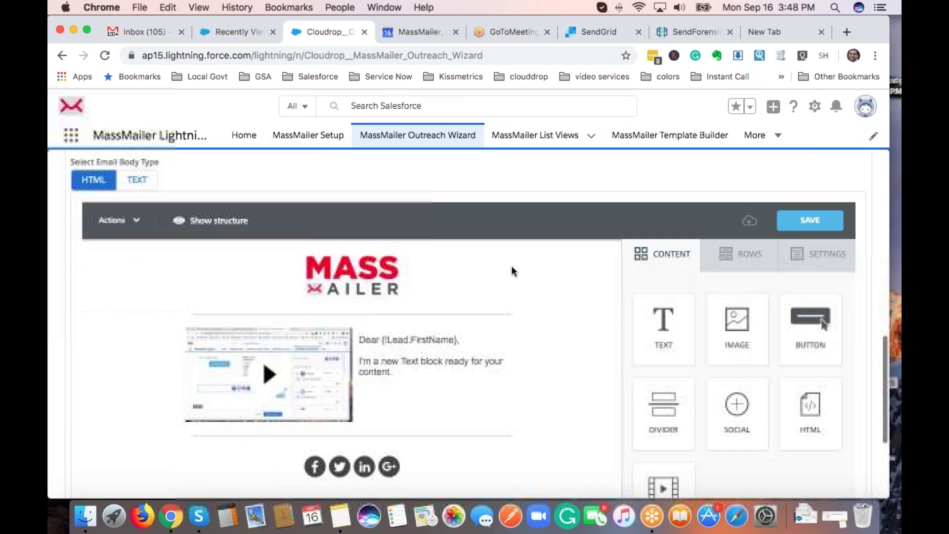
scroll(511, 322, down, 3)
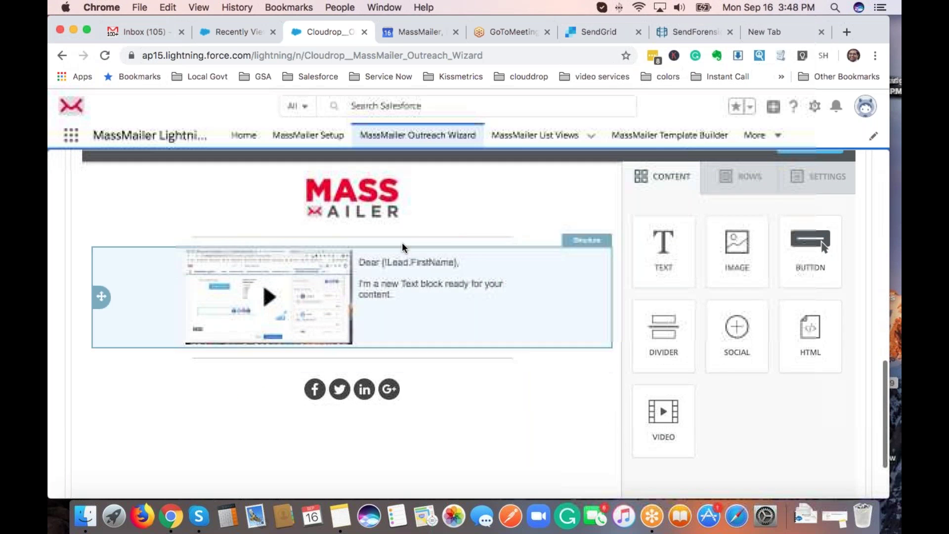
click(438, 291)
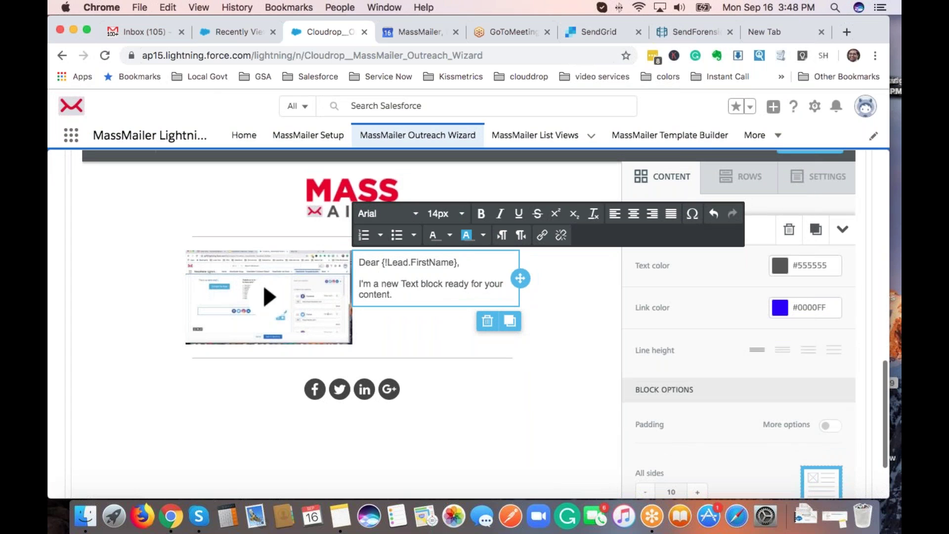
text(updated text...)
scroll(667, 296, up, 2)
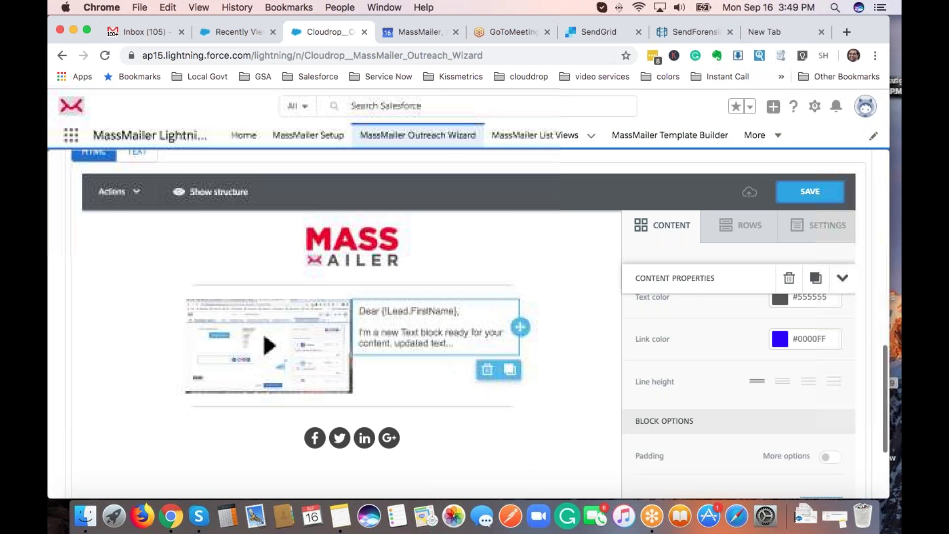
scroll(690, 300, down, 1)
scroll(528, 331, down, 4)
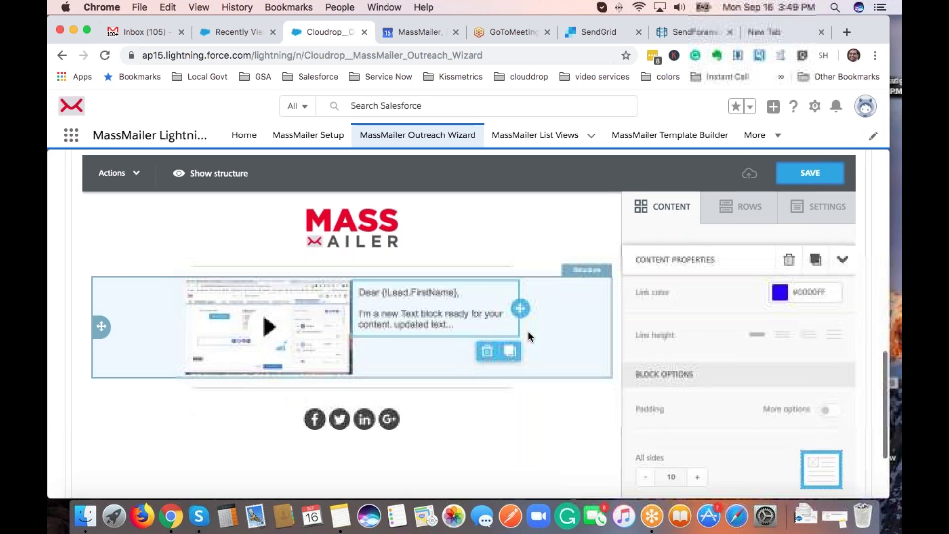
click(793, 479)
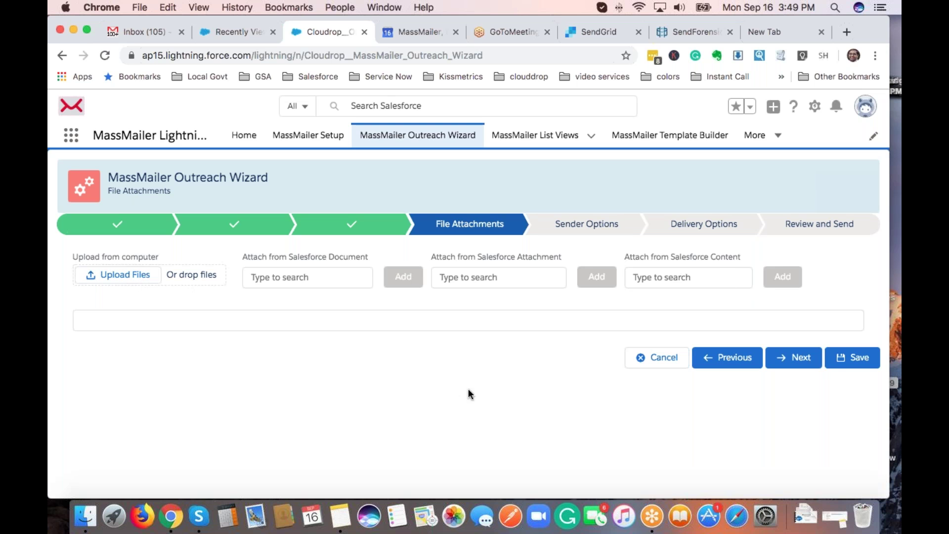
Skip attachments and send as a global sender with MassMailer as the sender name.
click(792, 361)
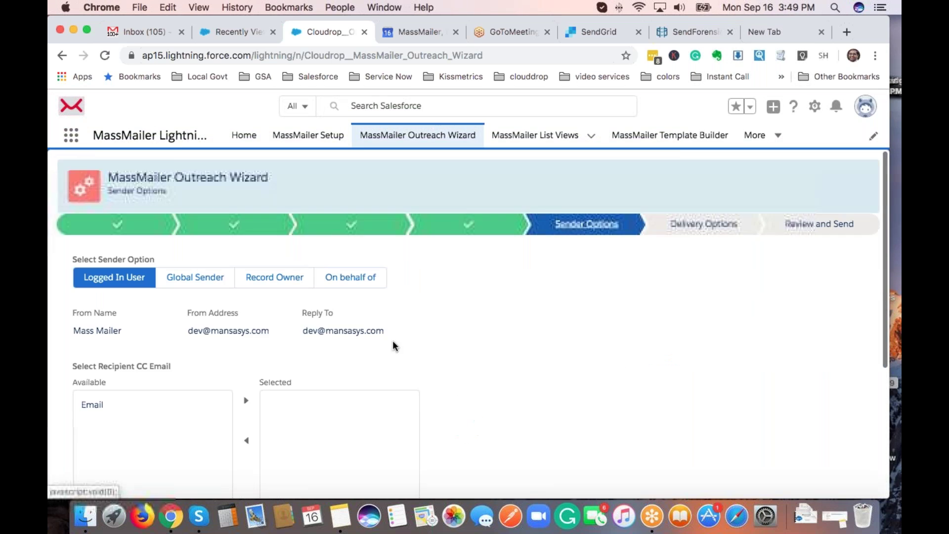
scroll(464, 345, down, 2)
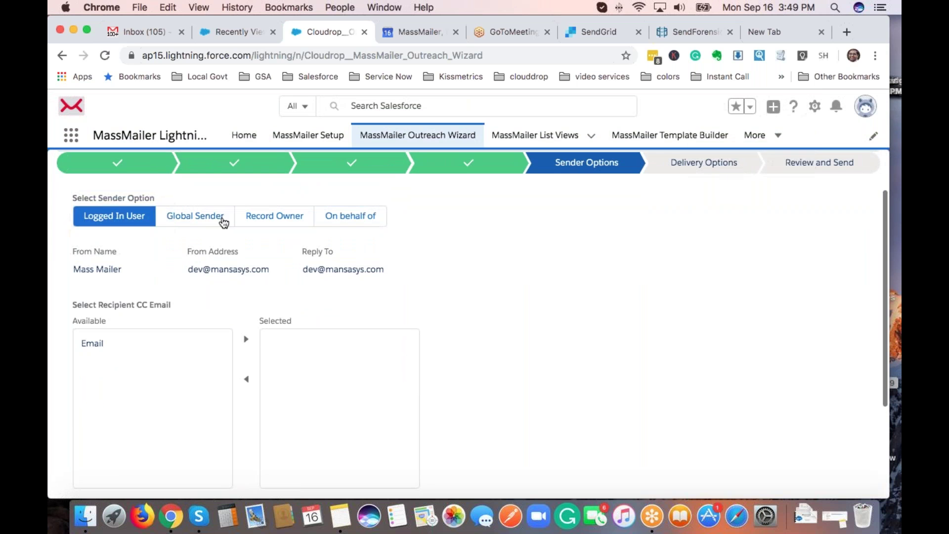
click(170, 216)
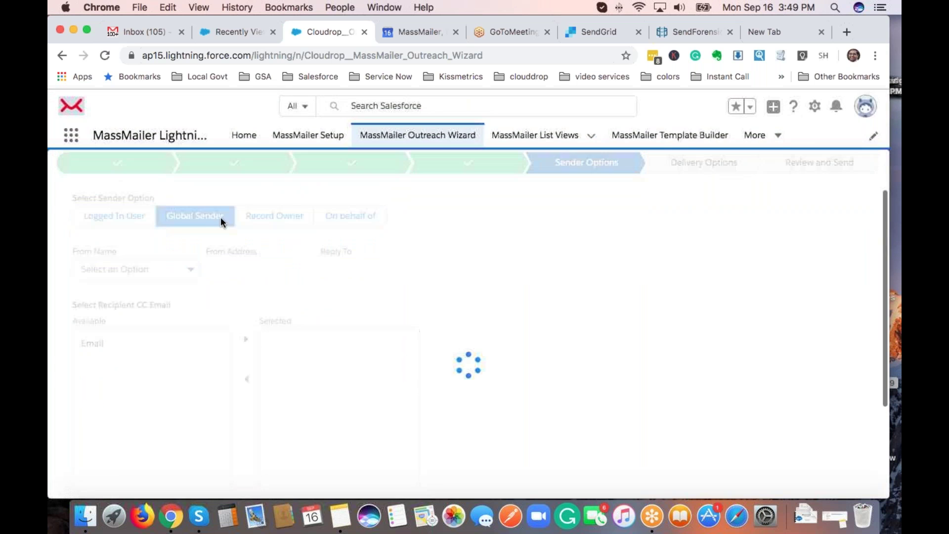
click(191, 267)
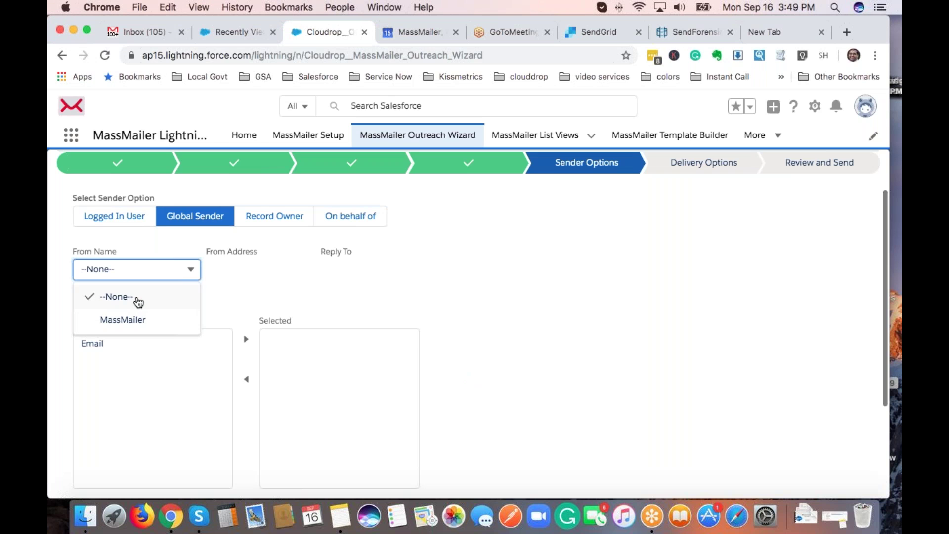
click(368, 247)
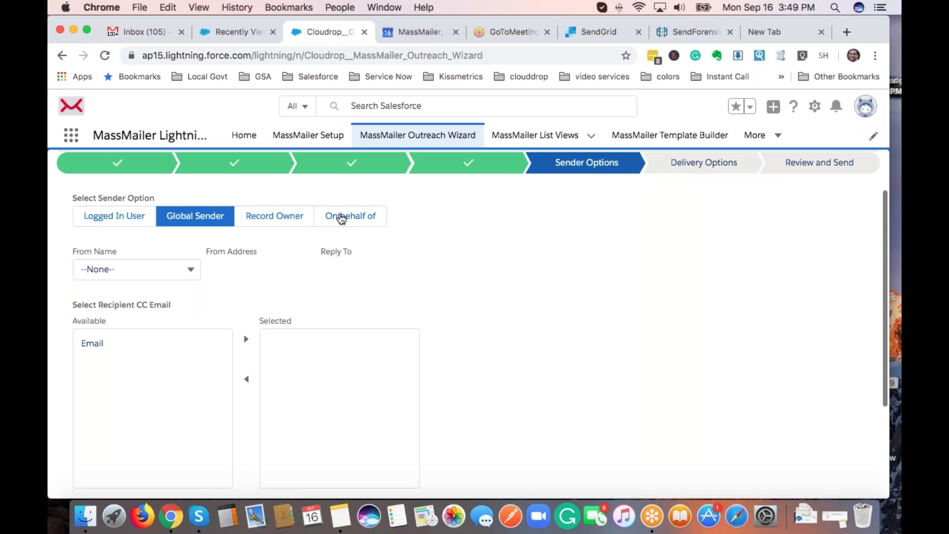
click(310, 221)
click(356, 216)
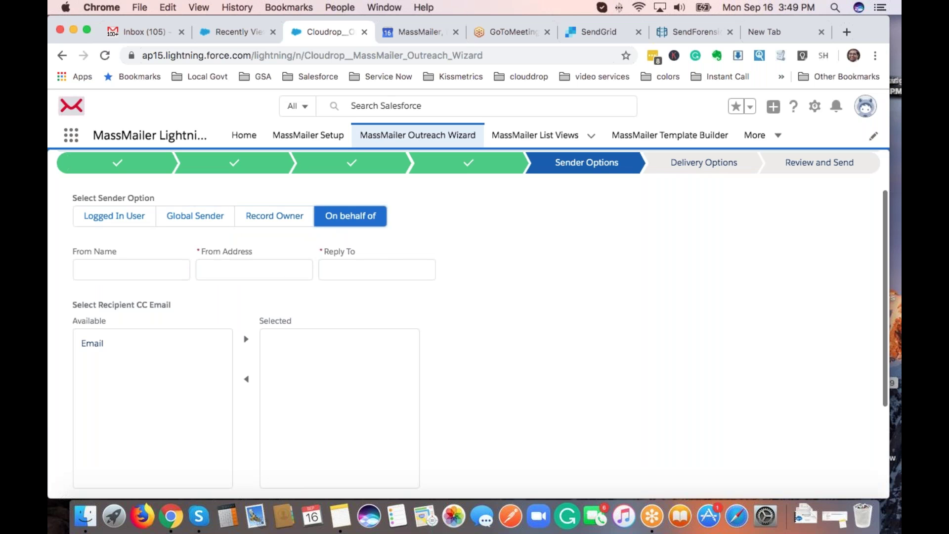
click(195, 216)
click(178, 269)
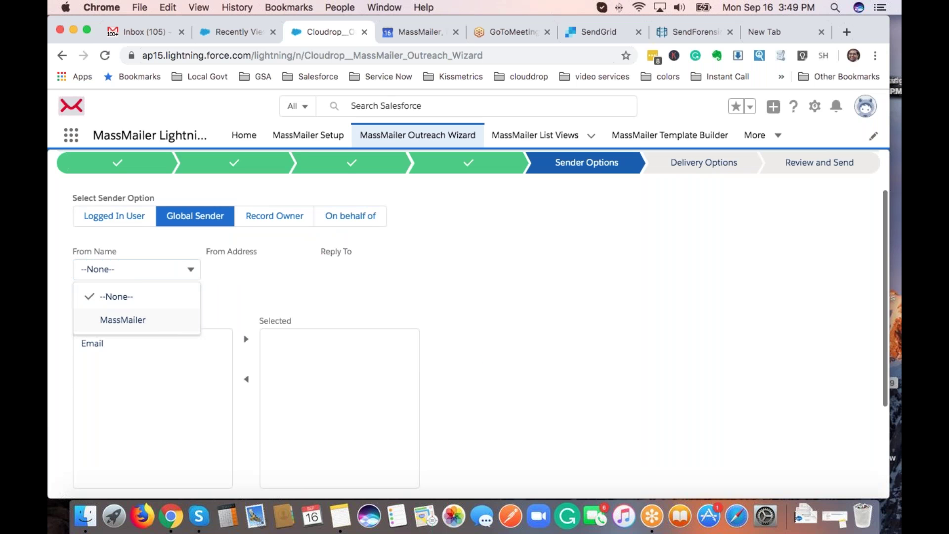
click(134, 319)
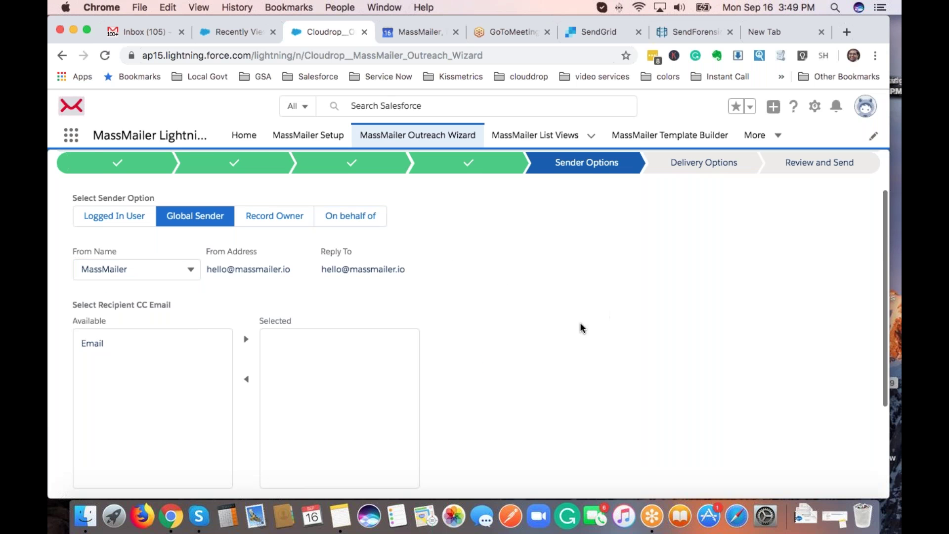
Turn off BCC Sender and advance to Delivery Options.
scroll(569, 324, down, 3)
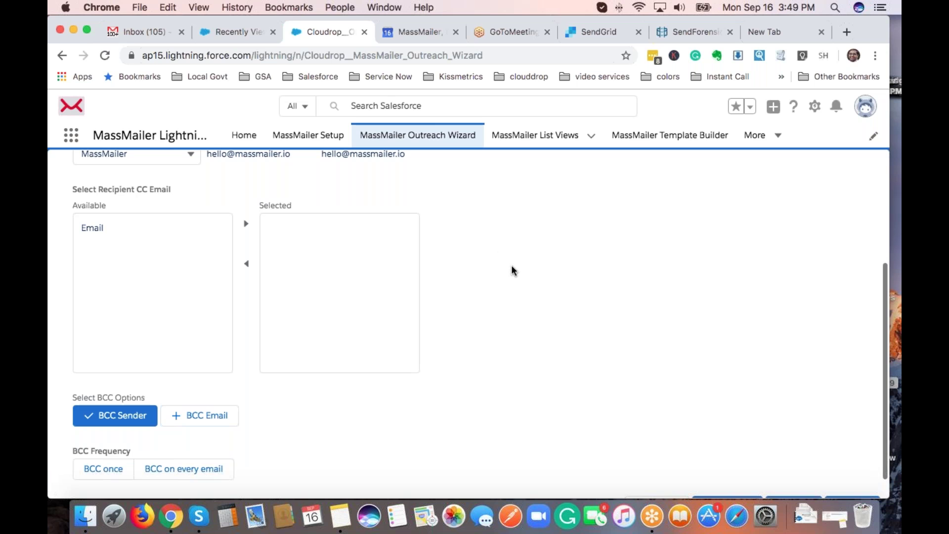
scroll(512, 270, down, 1)
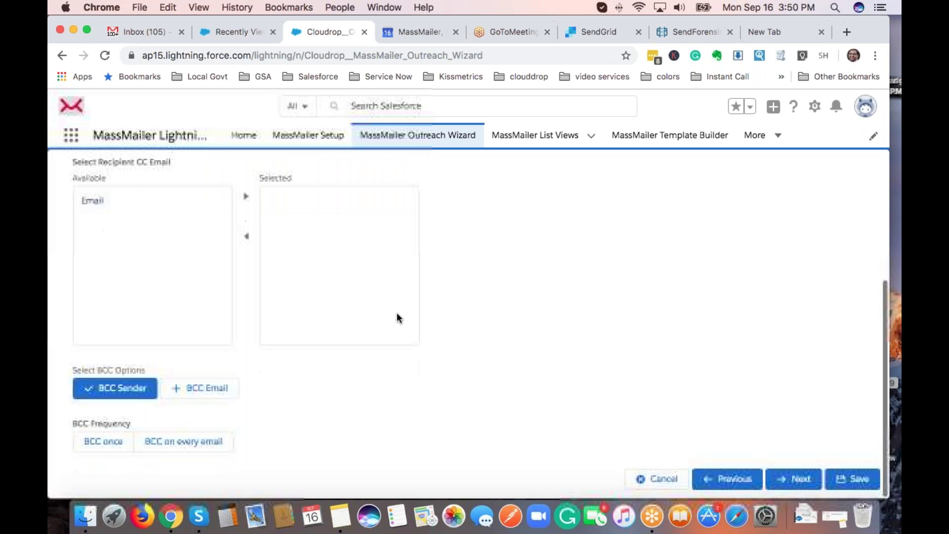
click(99, 397)
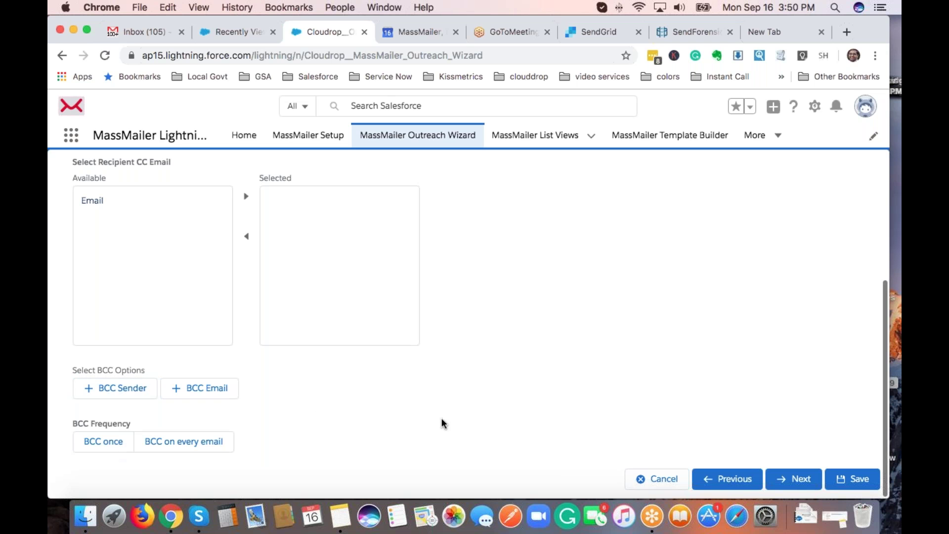
click(790, 486)
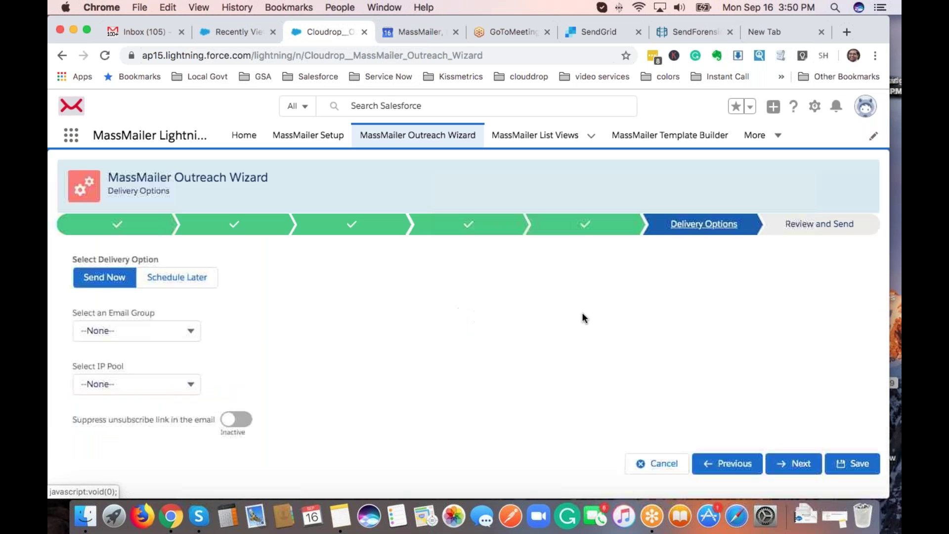
Keep Send Now delivery with Email Group and IP Pool at --None--, then continue to Review.
click(181, 281)
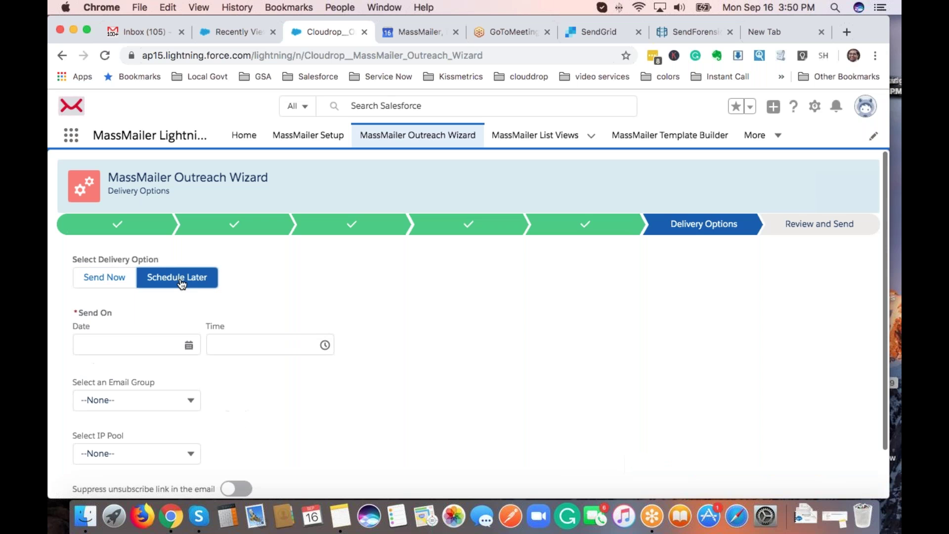
click(106, 276)
click(145, 335)
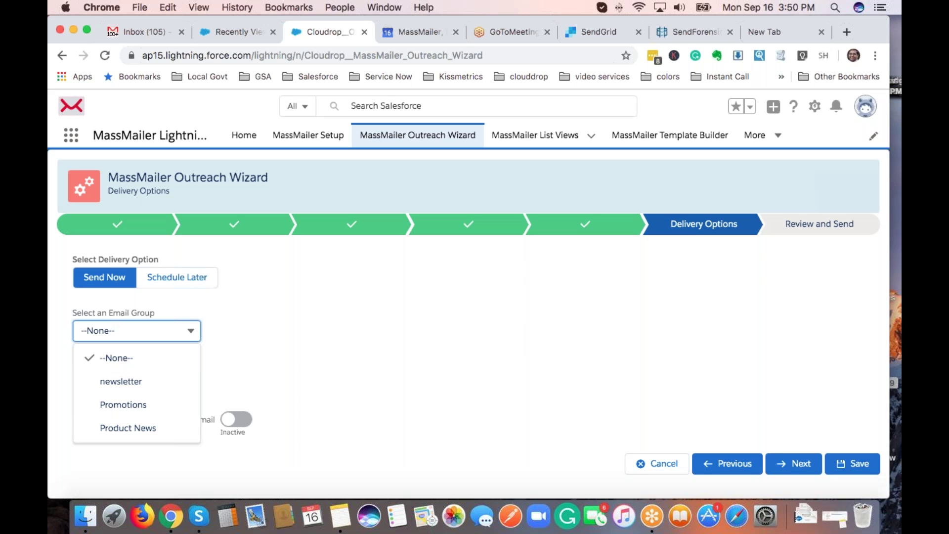
click(308, 337)
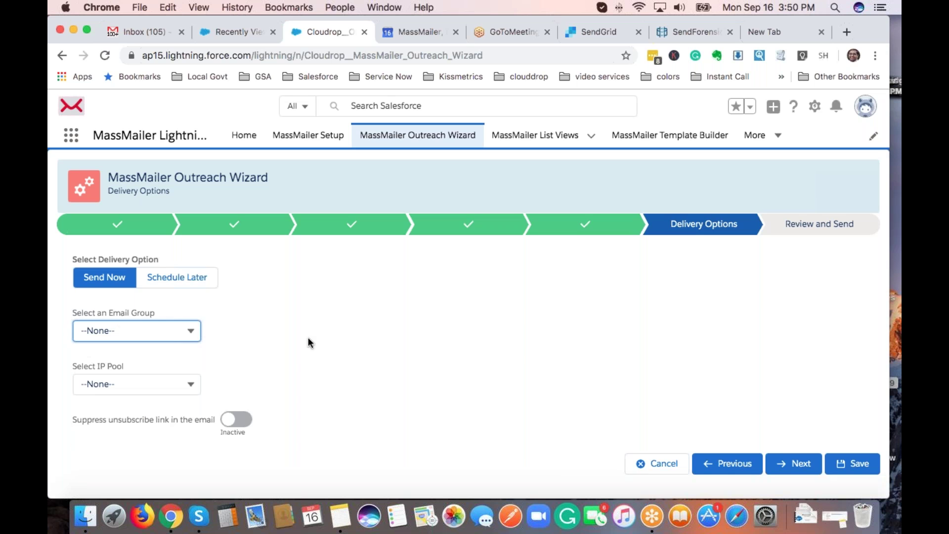
click(130, 388)
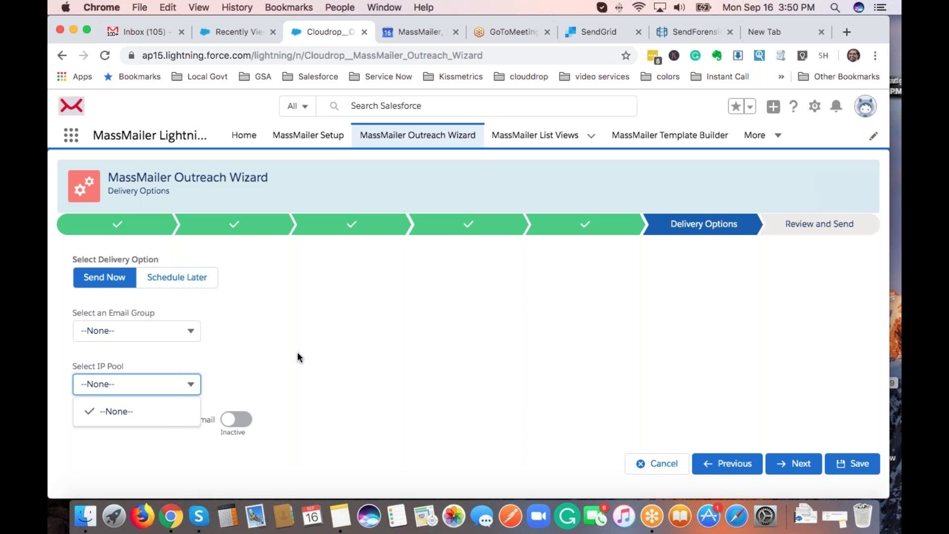
click(381, 387)
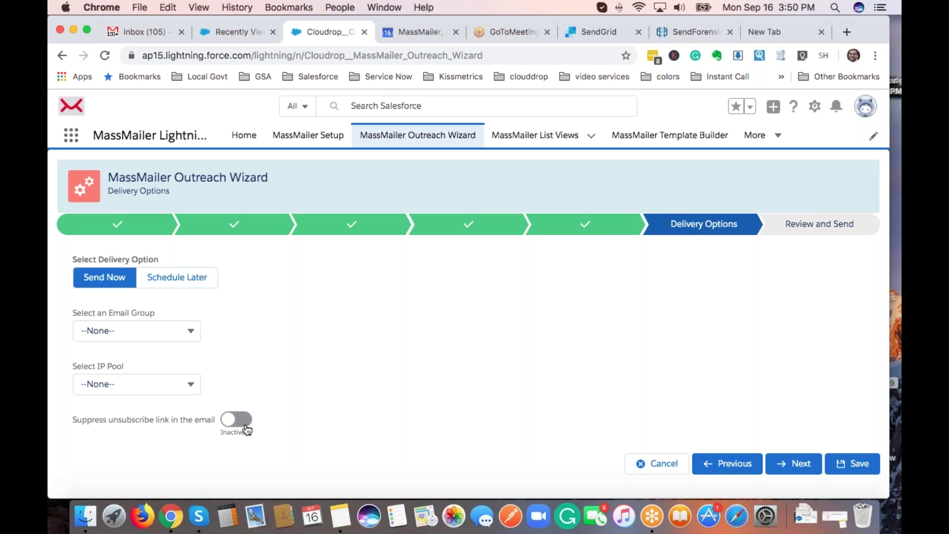
click(796, 463)
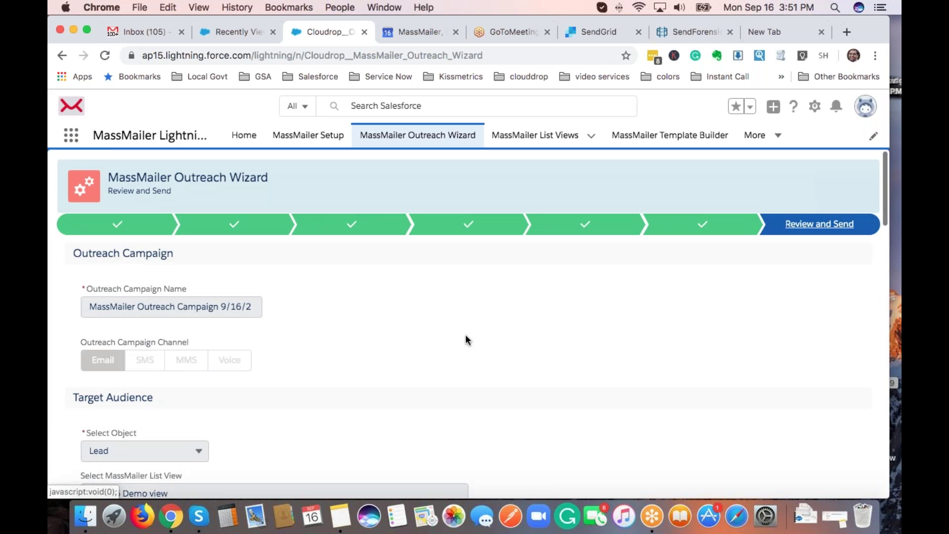
Review the template, MassMailer sender and Send Now summary, then finish the campaign.
scroll(600, 378, down, 10)
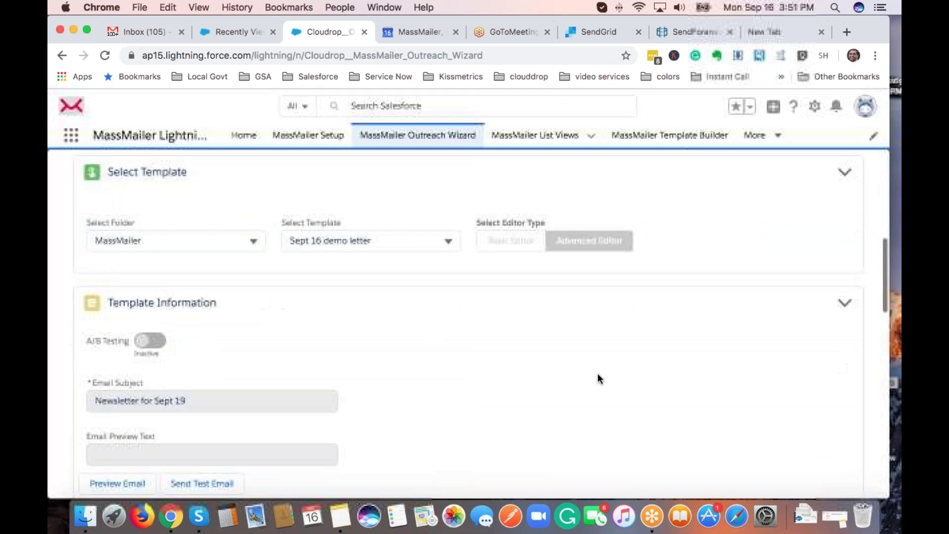
scroll(599, 379, down, 10)
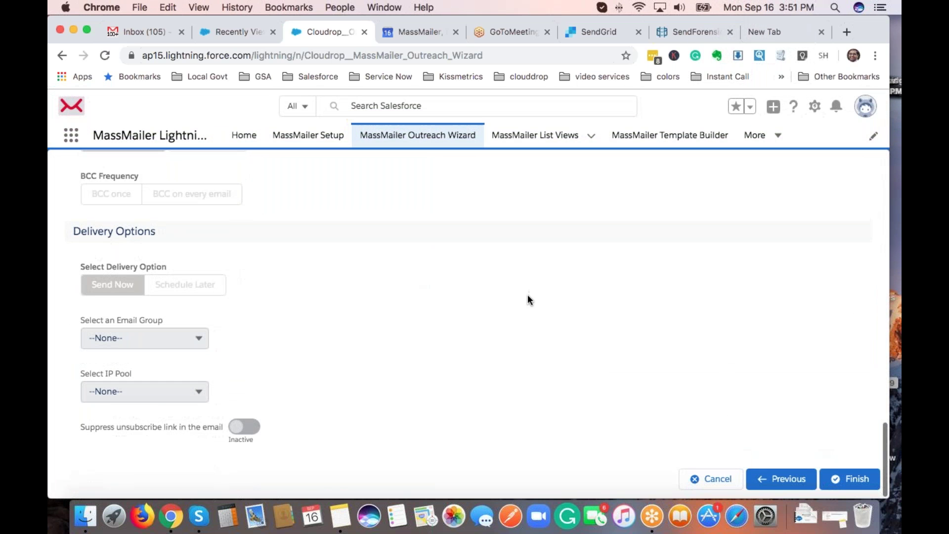
scroll(740, 420, up, 5)
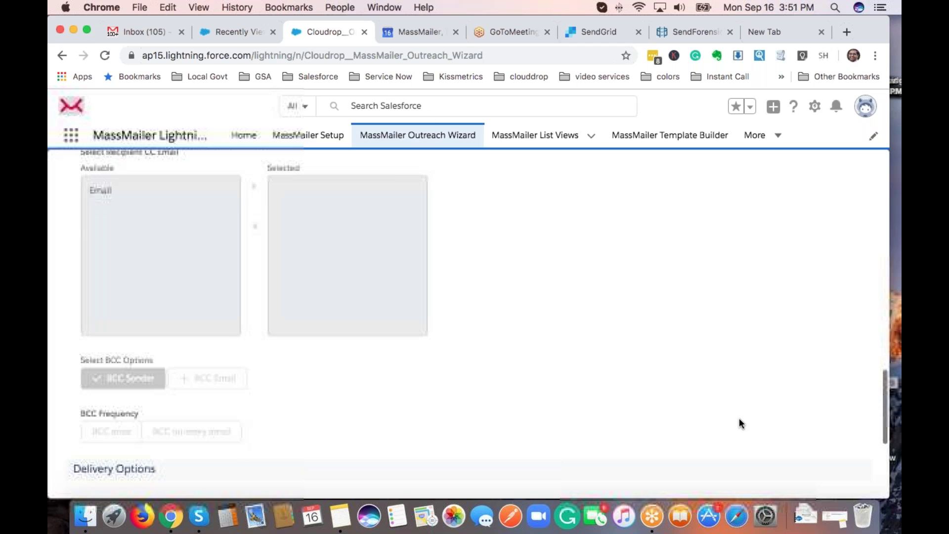
scroll(739, 429, up, 2)
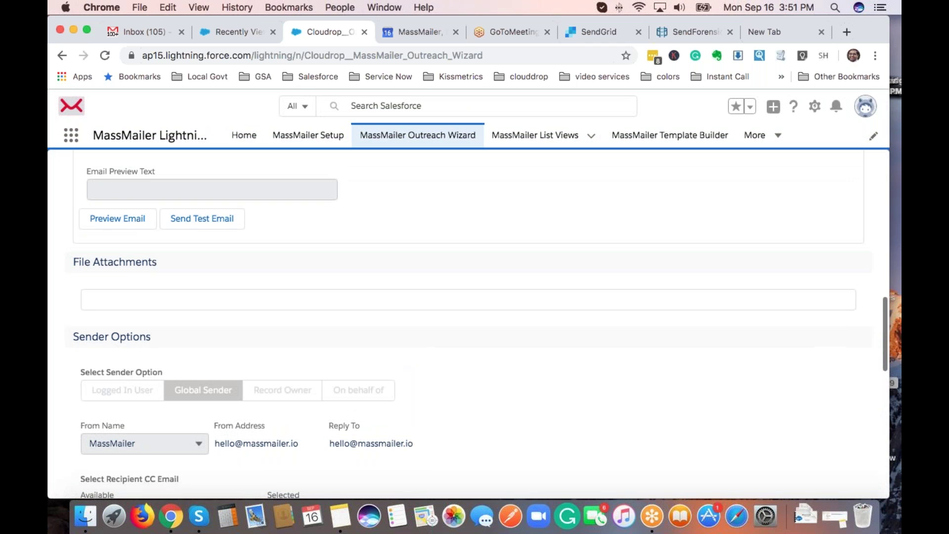
scroll(737, 402, down, 10)
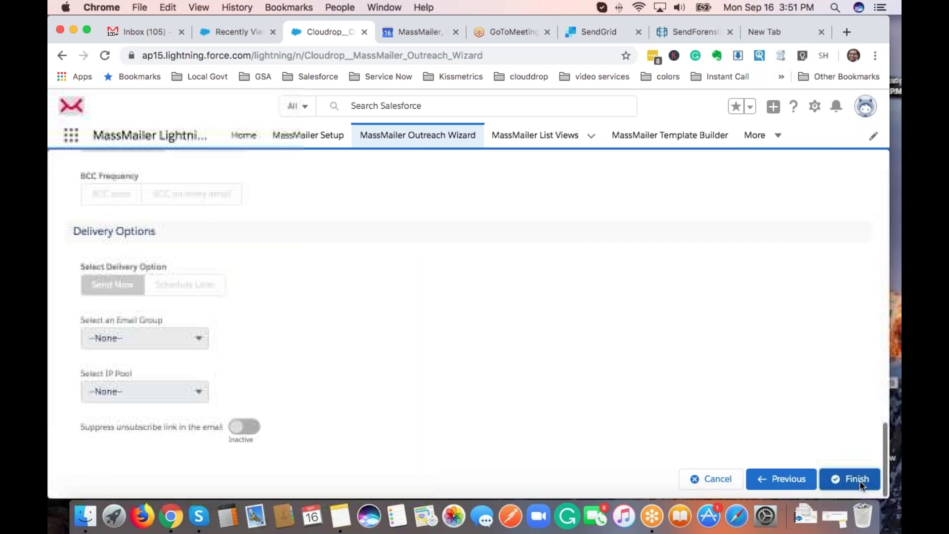
click(860, 483)
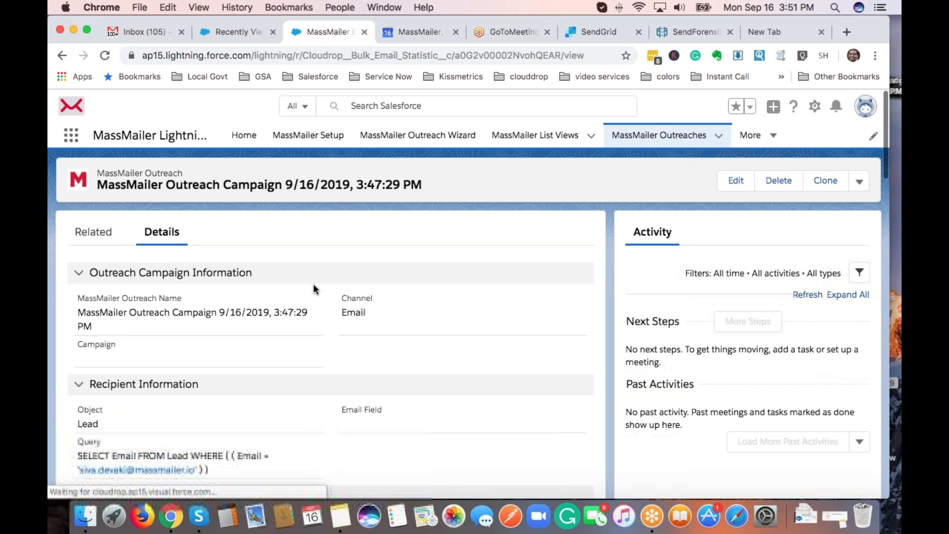
Scroll the new outreach record down to Status and Statistics, then back to the top.
scroll(288, 313, down, 3)
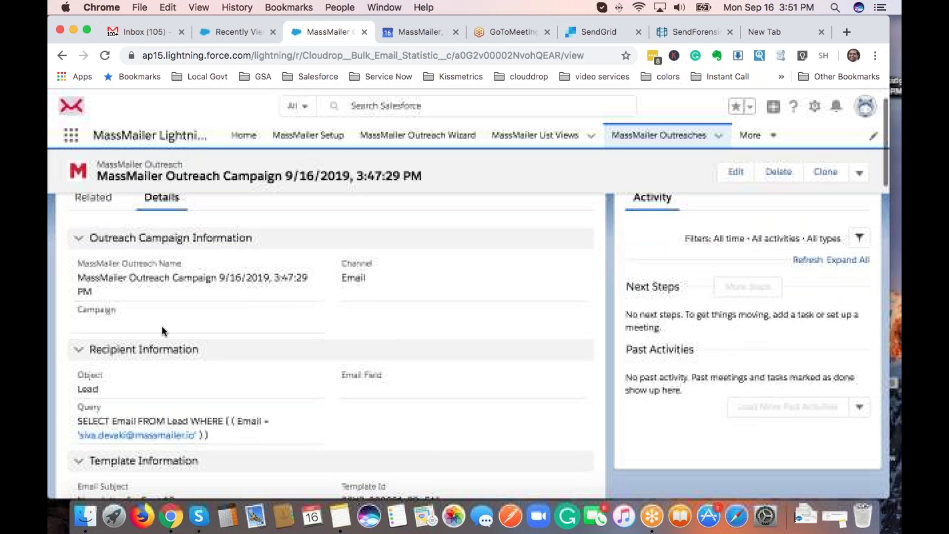
scroll(103, 287, down, 5)
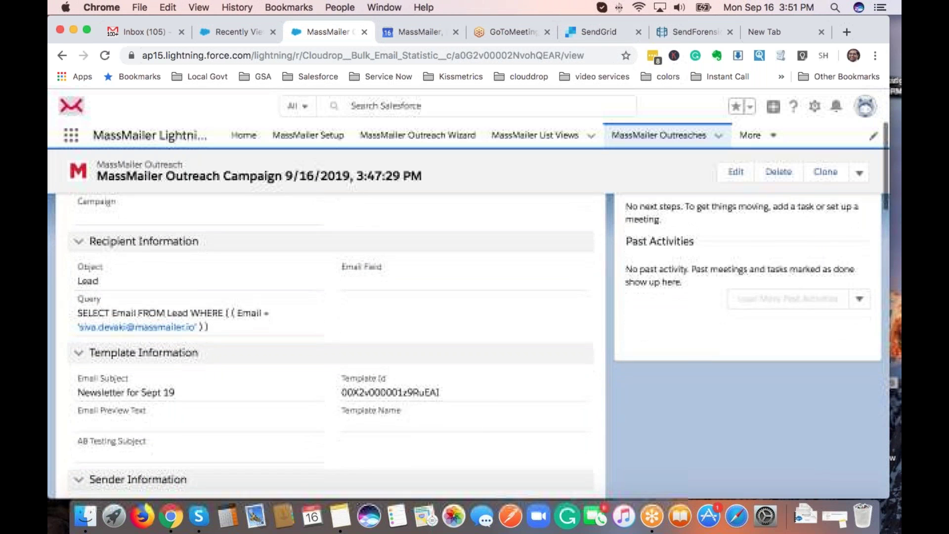
scroll(221, 364, down, 10)
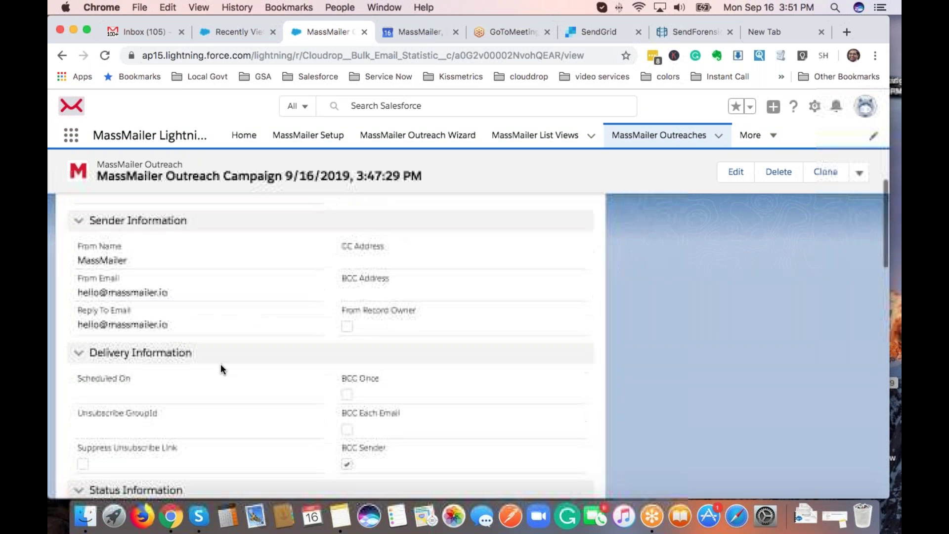
scroll(148, 281, down, 6)
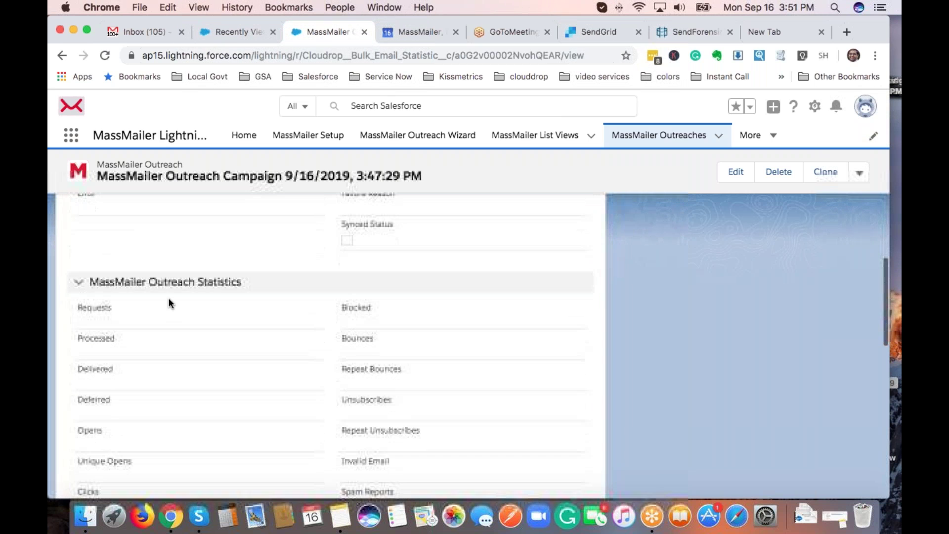
scroll(176, 328, up, 3)
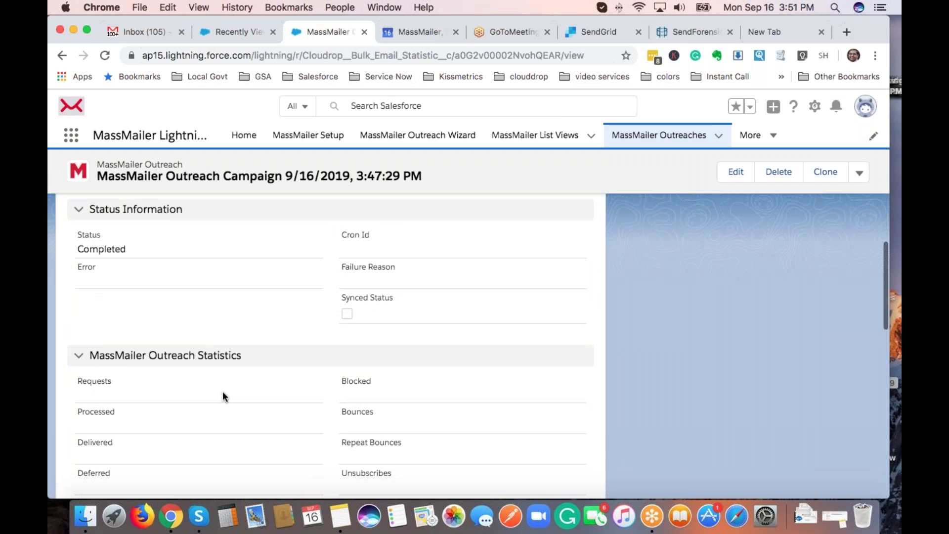
scroll(224, 395, down, 4)
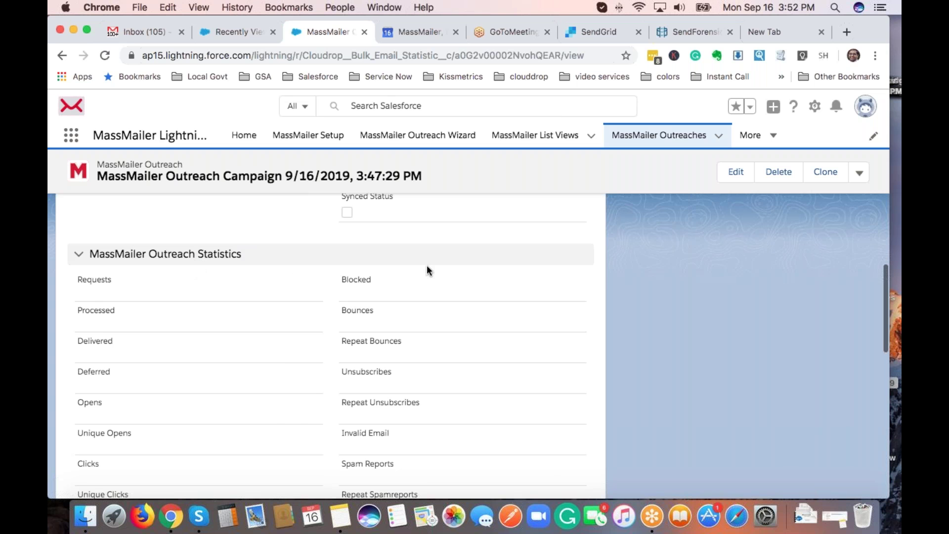
scroll(427, 267, up, 1)
scroll(425, 267, up, 10)
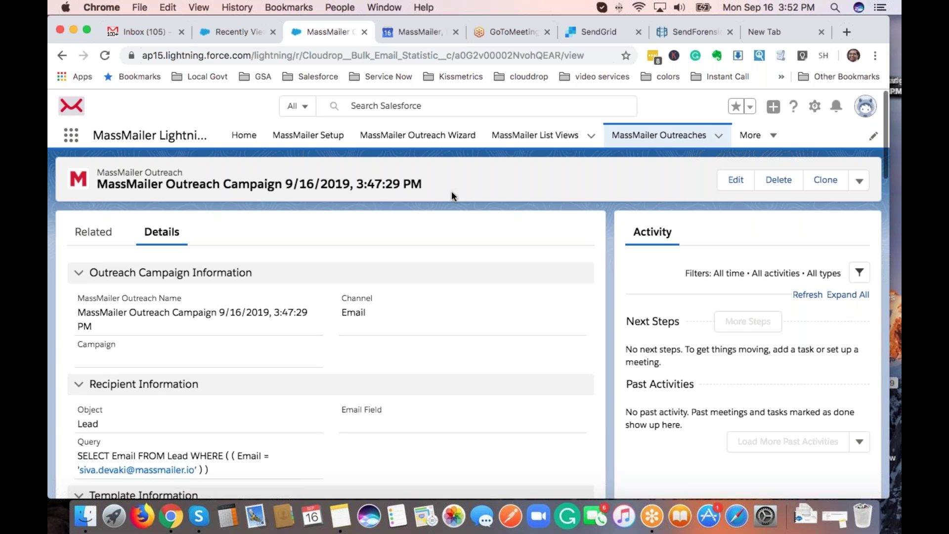
Open Setup in a new tab, filter Quick Find by 'classic', and open Classic Email Templates.
click(815, 108)
click(769, 144)
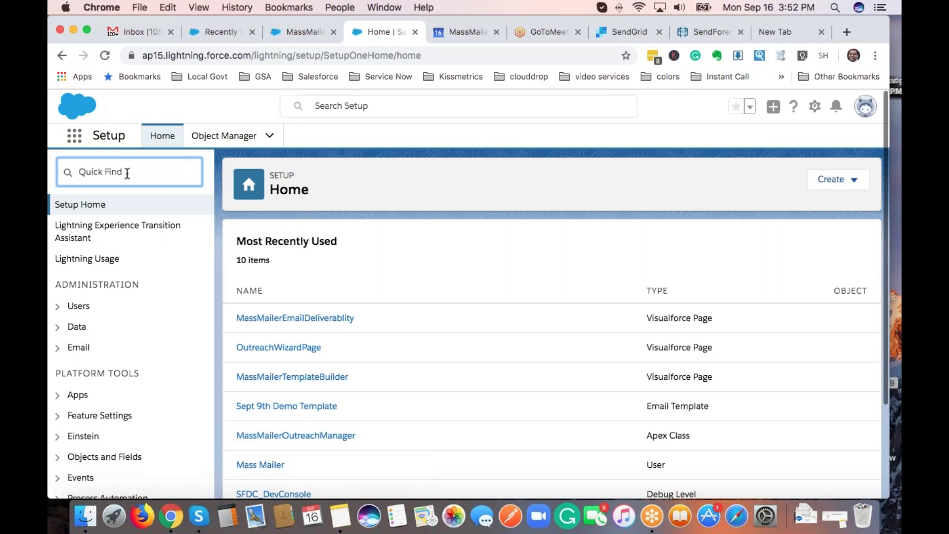
click(127, 173)
text(classic)
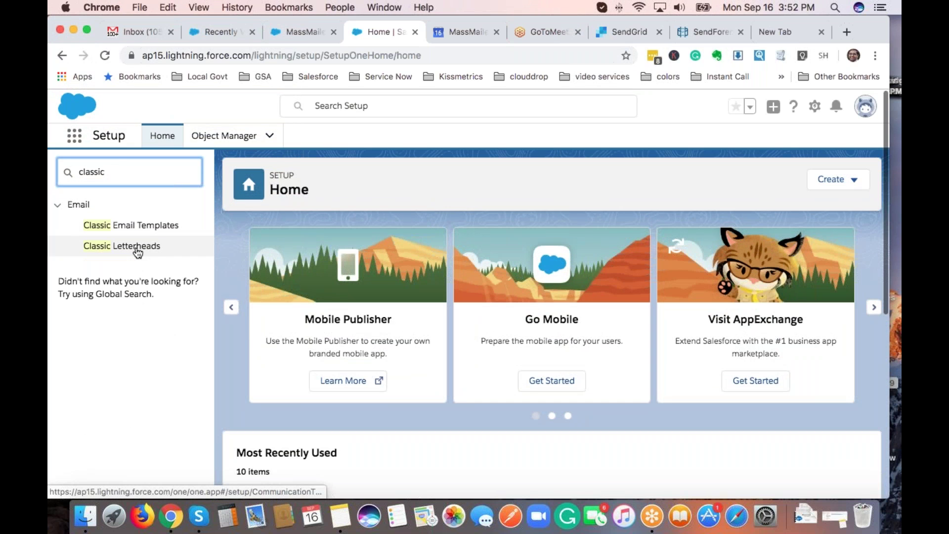
click(133, 227)
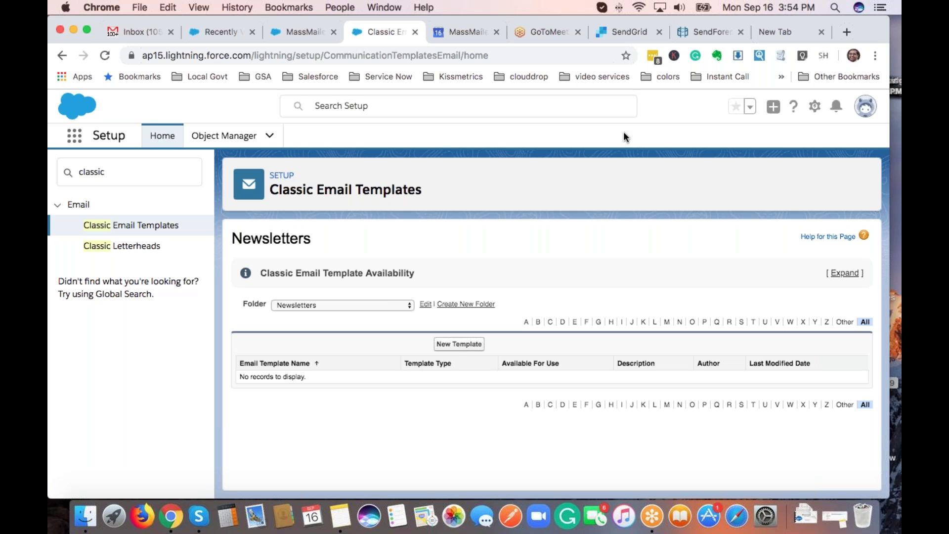
Review SendGrid's Dedicated IP Addresses, including 149.72.145.115 still warming up, then return to the outreach record.
click(617, 34)
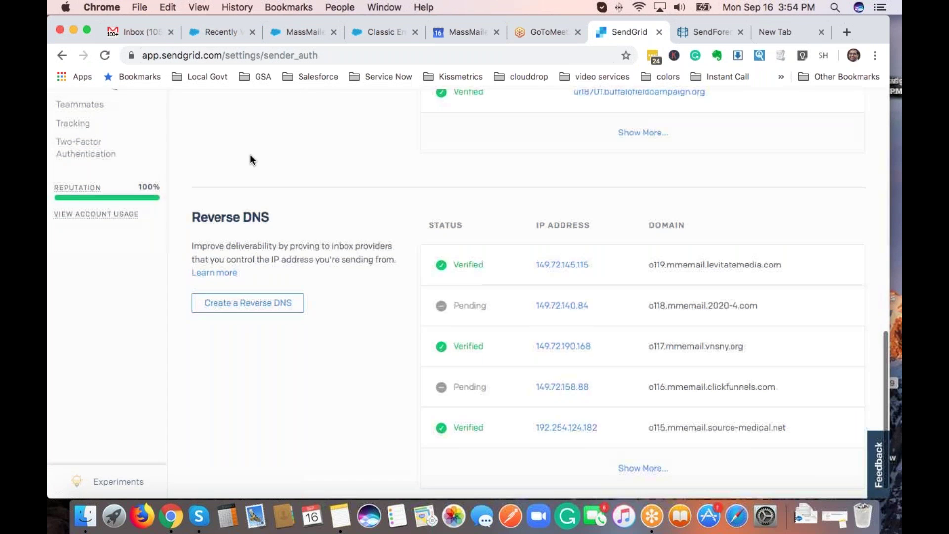
scroll(250, 160, up, 5)
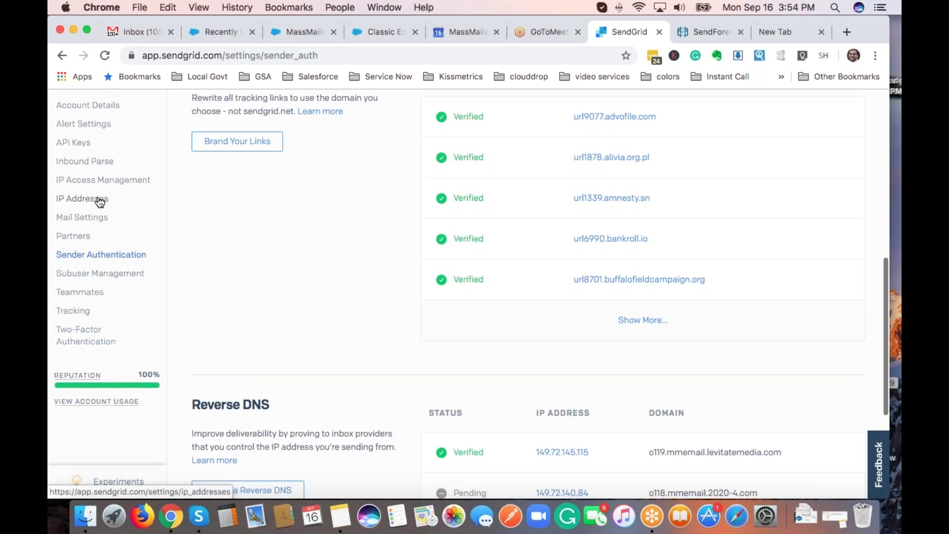
click(100, 200)
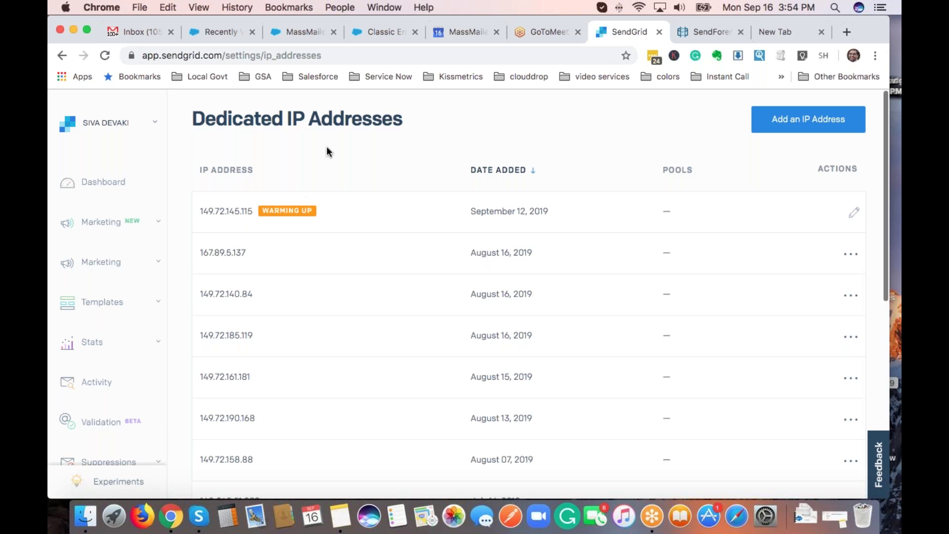
click(304, 32)
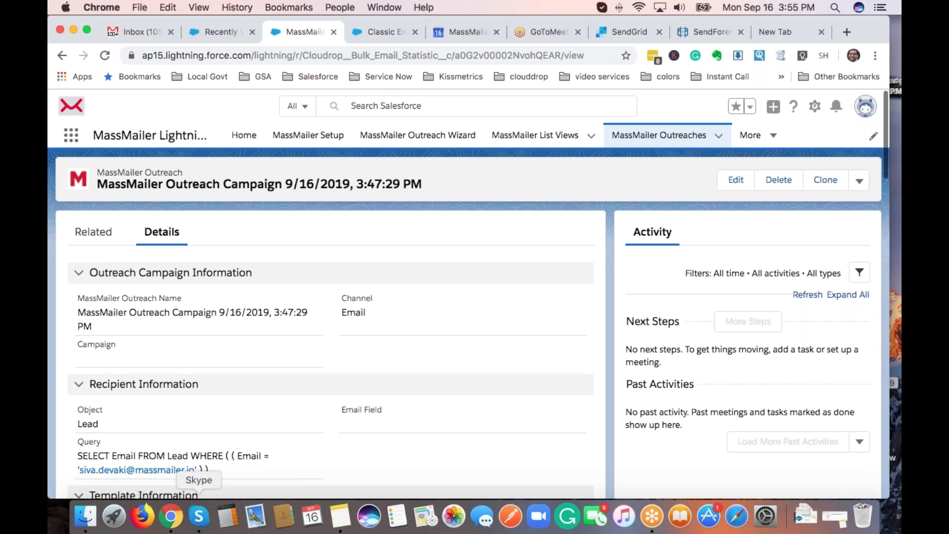
Load login.salesforce.com in the current tab.
click(379, 32)
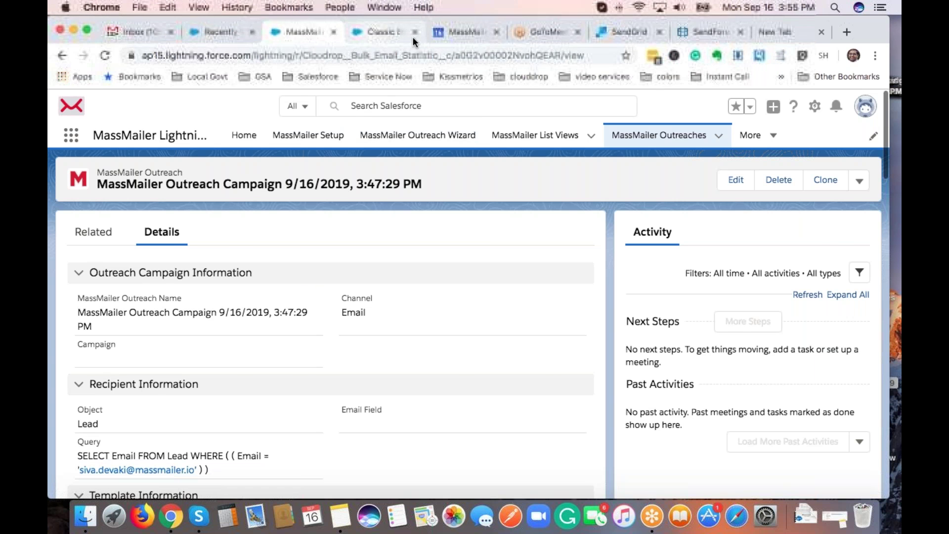
click(514, 55)
text(login.salesforce.com)
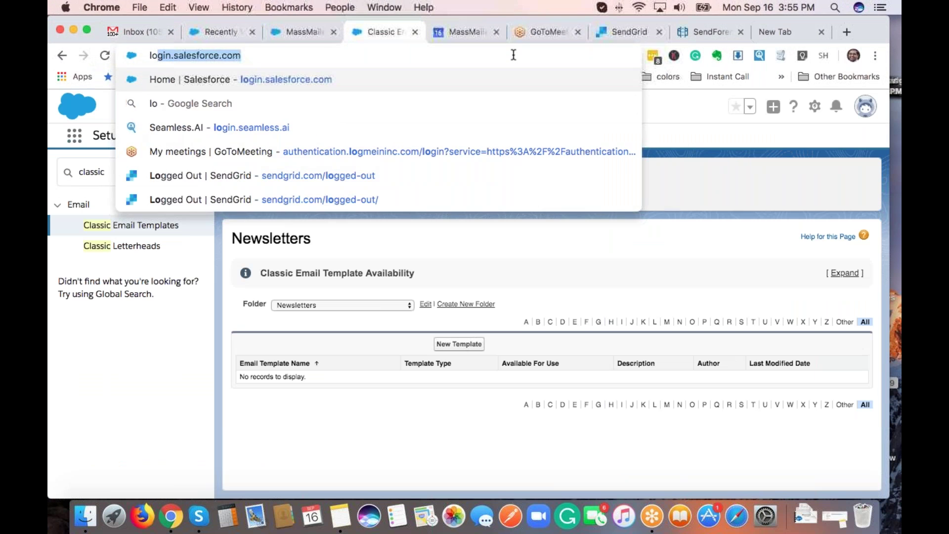
key(Return)
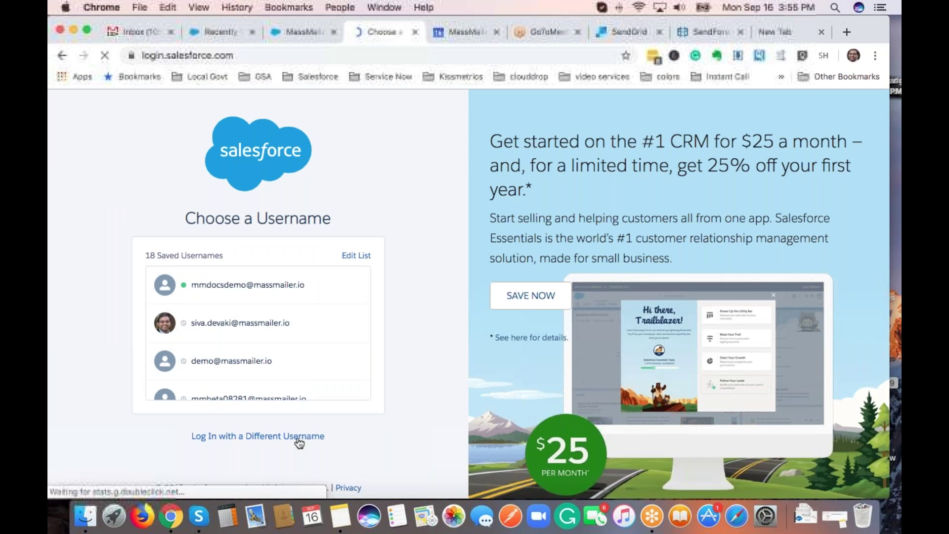
Log in as a different user with the saved MassMailer Demo Env credentials from LastPass.
click(299, 437)
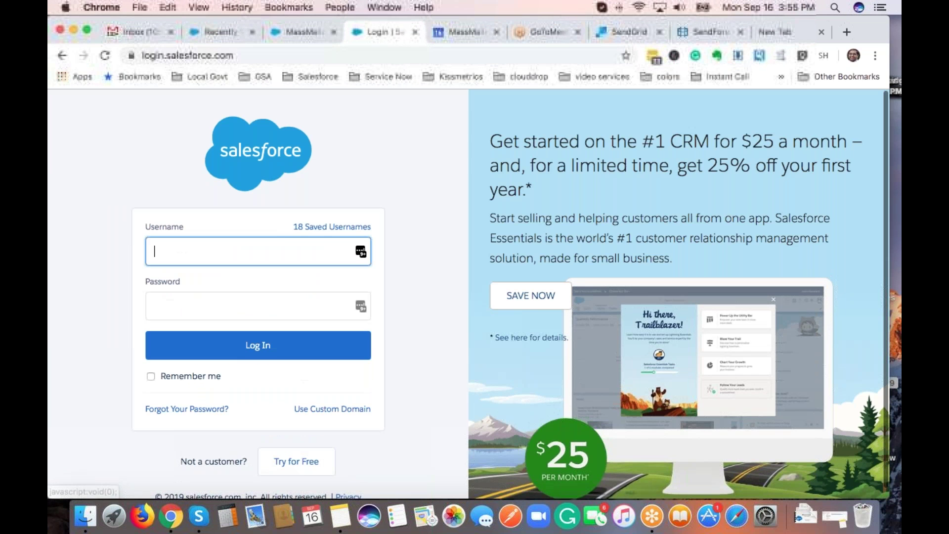
click(361, 252)
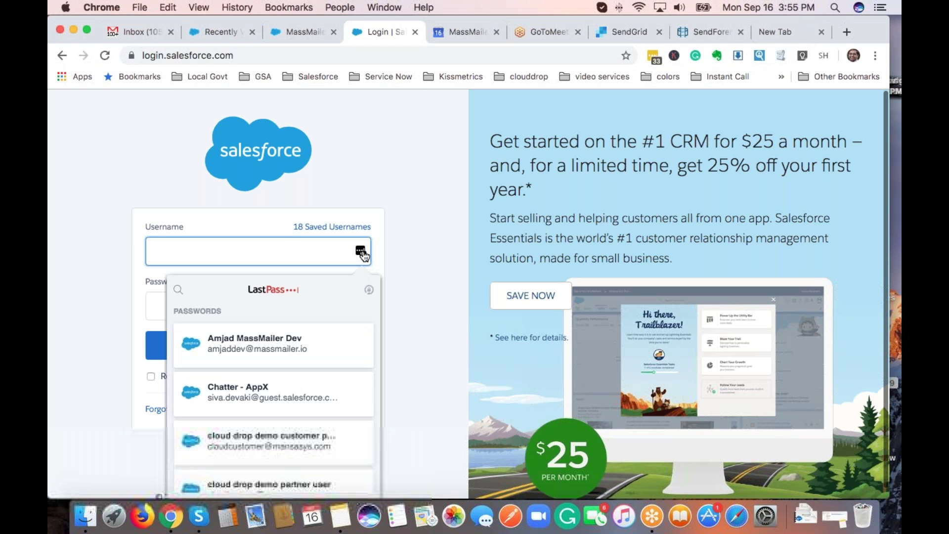
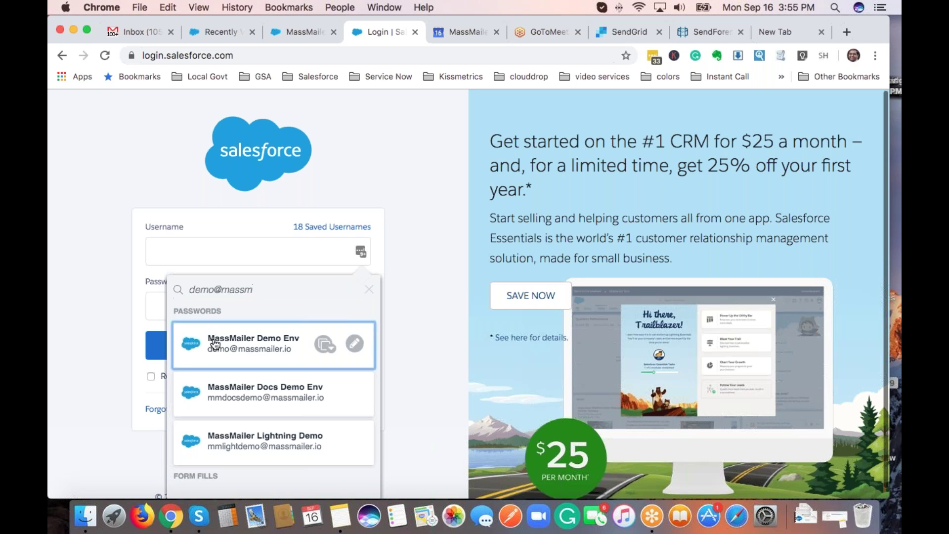
click(268, 356)
click(267, 356)
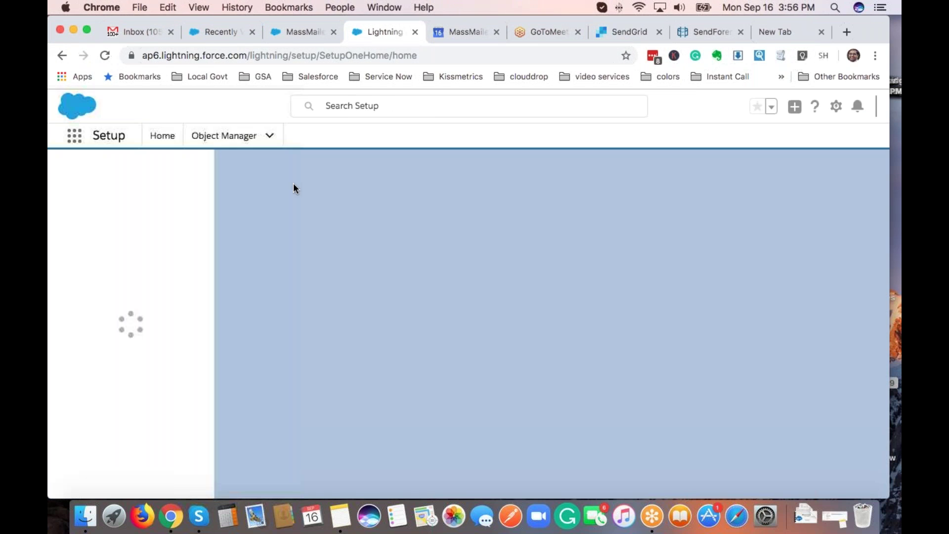
Search Setup Quick Find for 'process' to surface Process Builder under Process Automation.
click(104, 174)
text(pr)
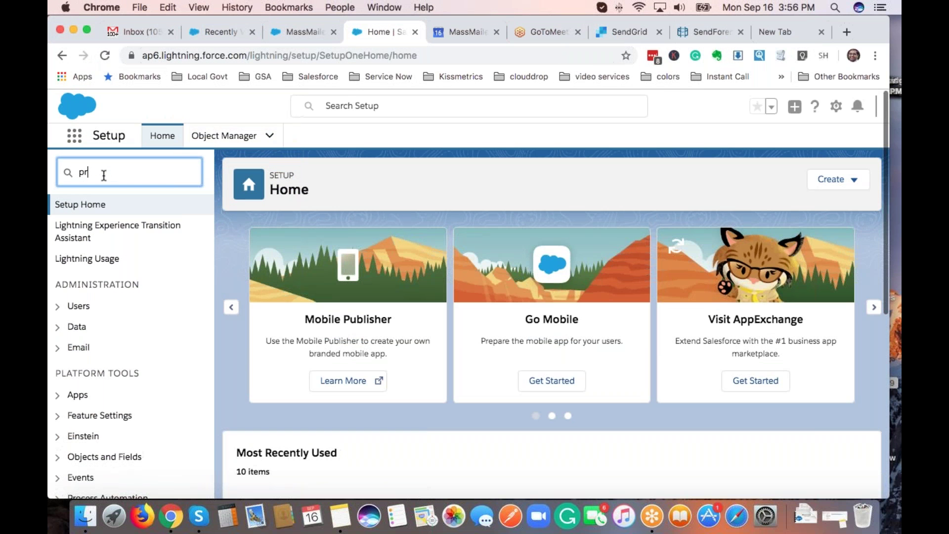
text(oces)
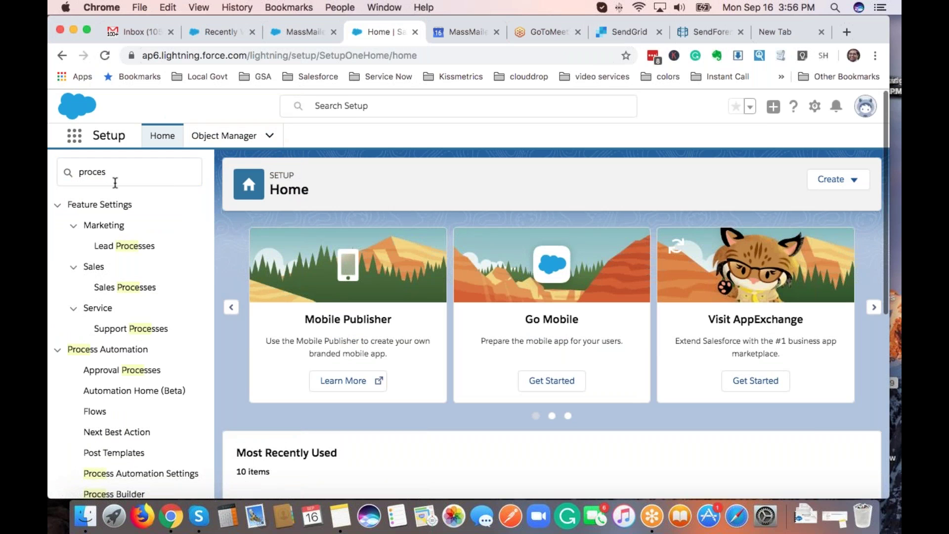
text(s)
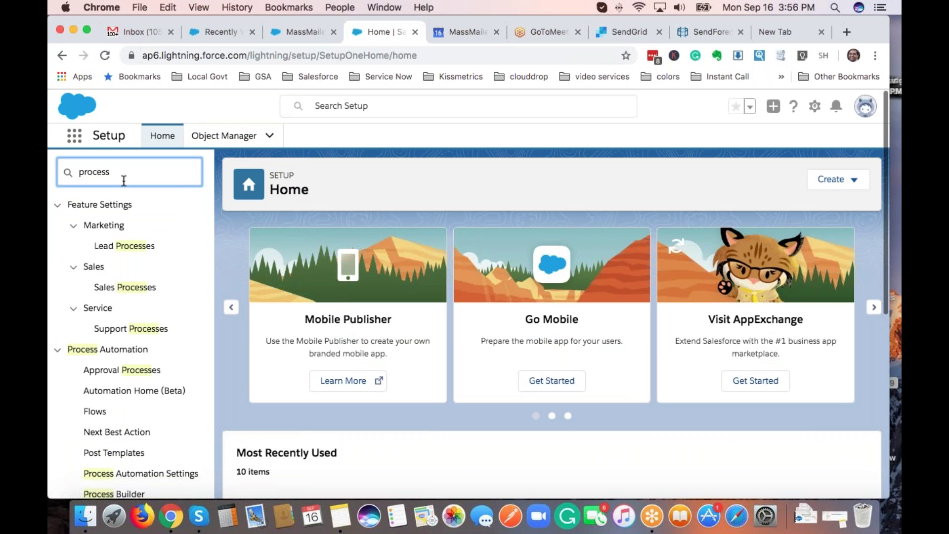
Open Process Builder and scroll through the 28 processes, including the Drip ones.
scroll(135, 373, down, 3)
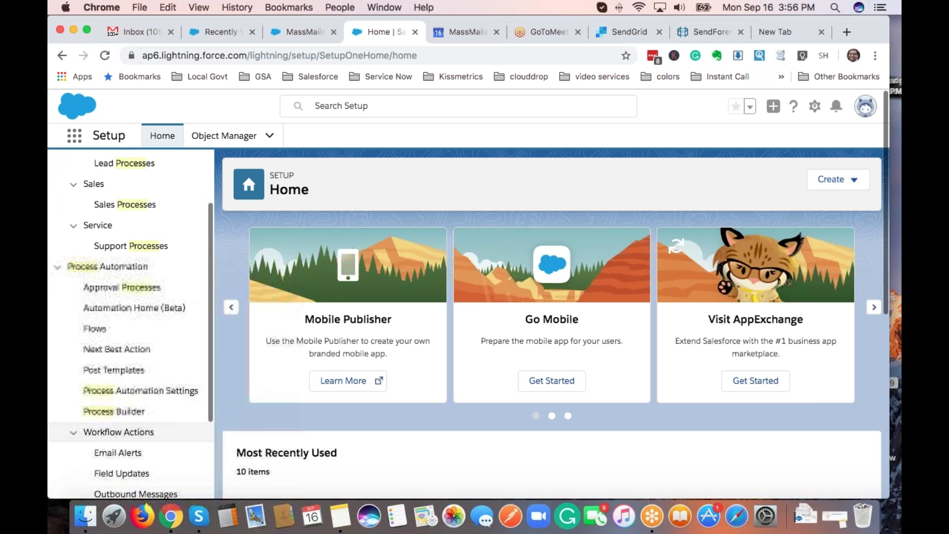
click(132, 413)
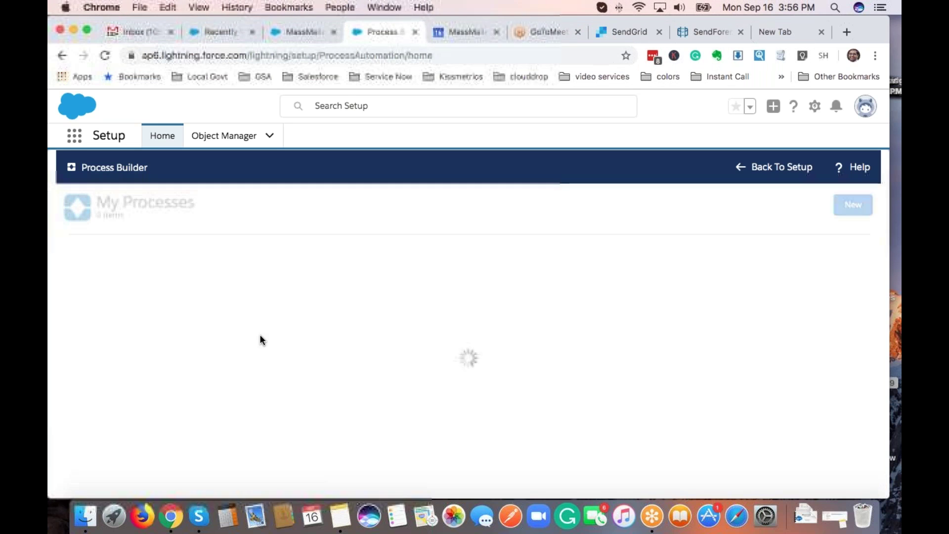
scroll(187, 349, down, 2)
scroll(187, 346, down, 3)
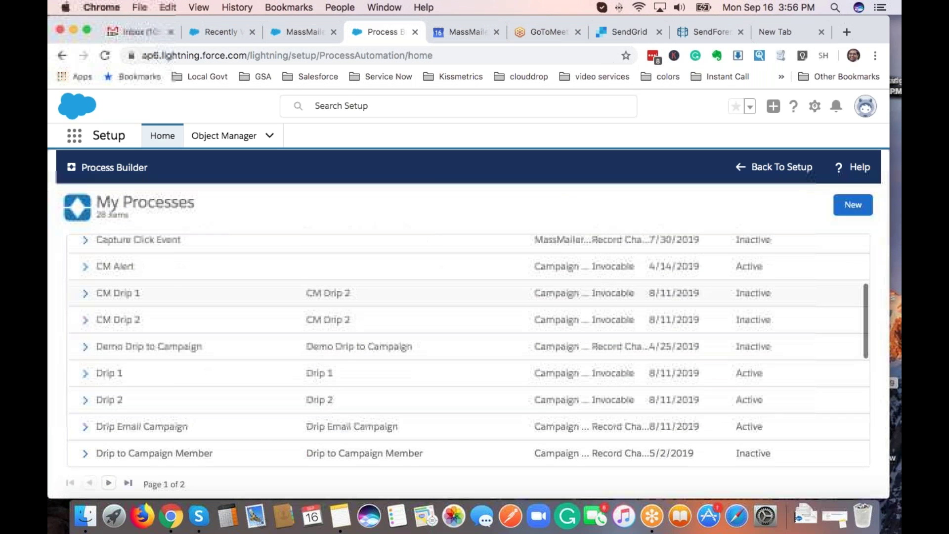
scroll(188, 346, down, 2)
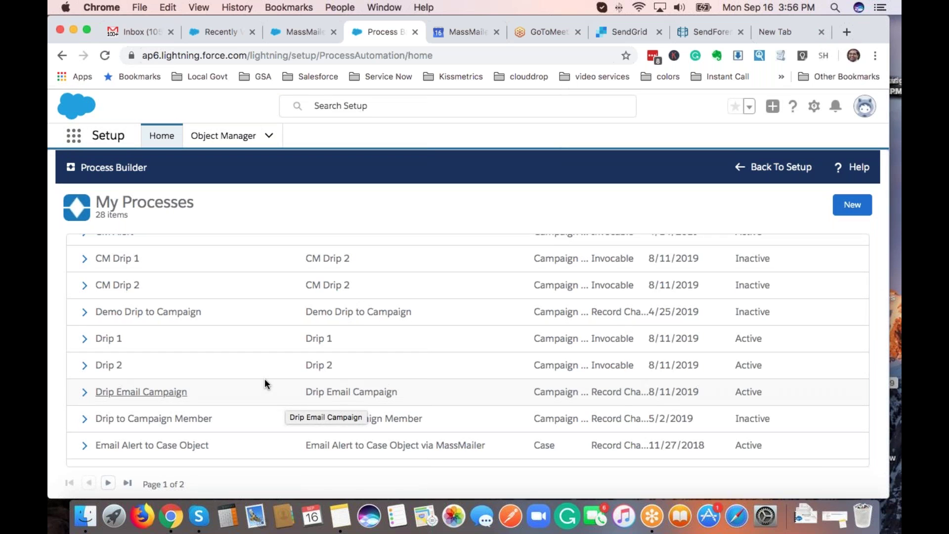
click(336, 366)
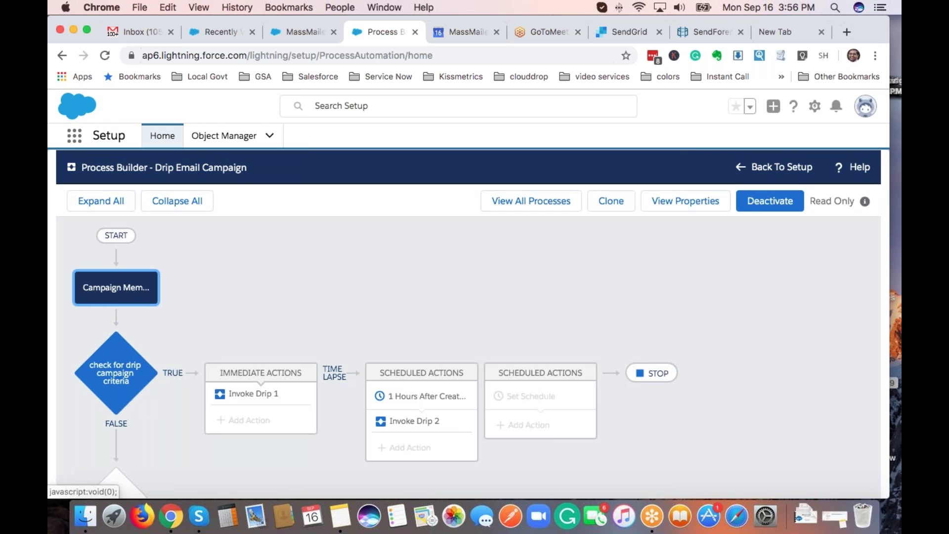
click(103, 296)
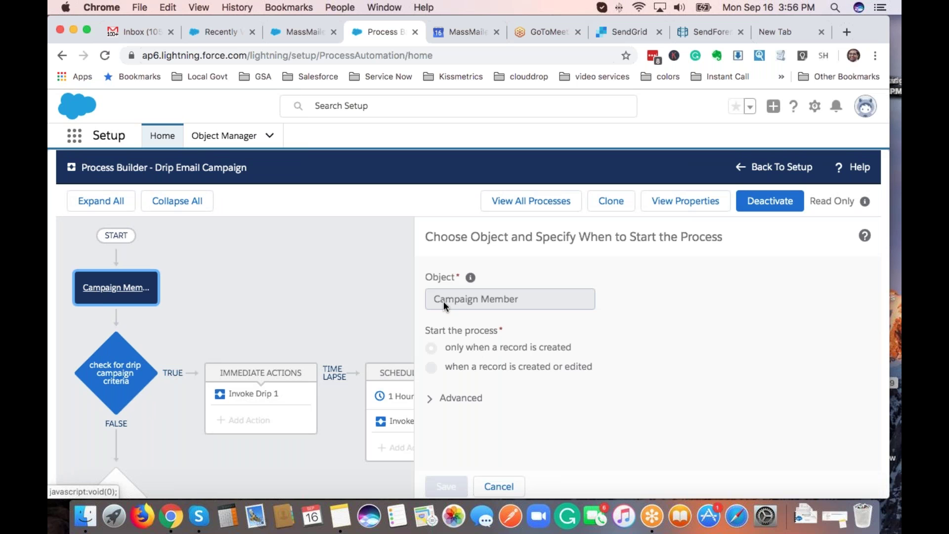
click(118, 377)
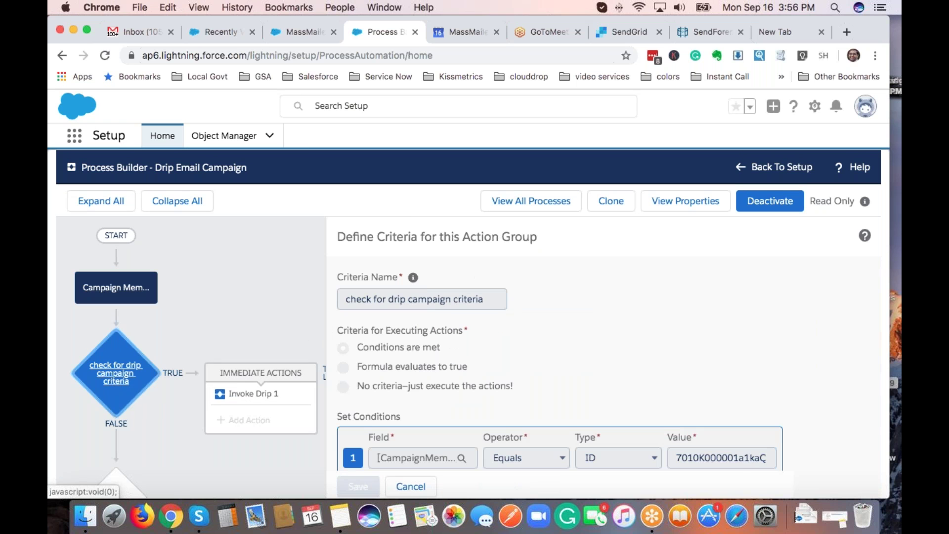
scroll(524, 443, down, 3)
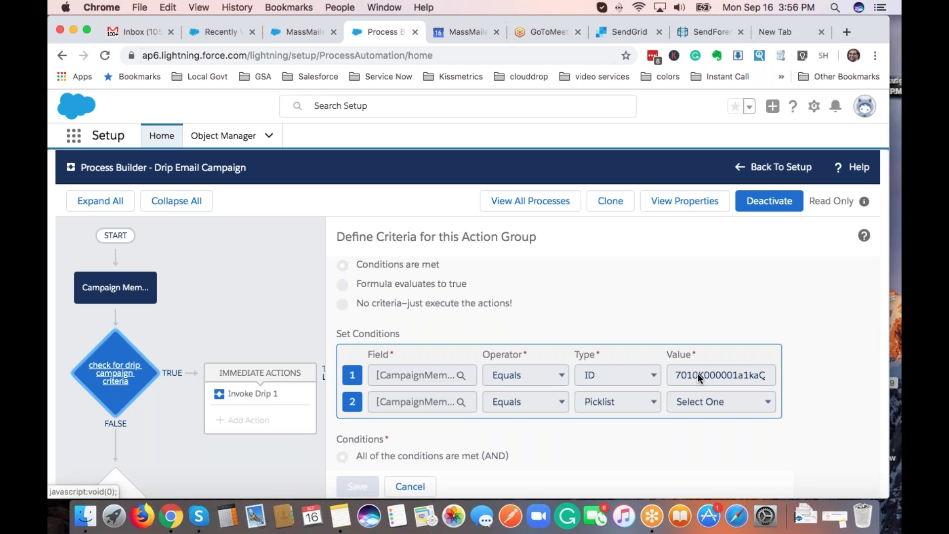
click(276, 401)
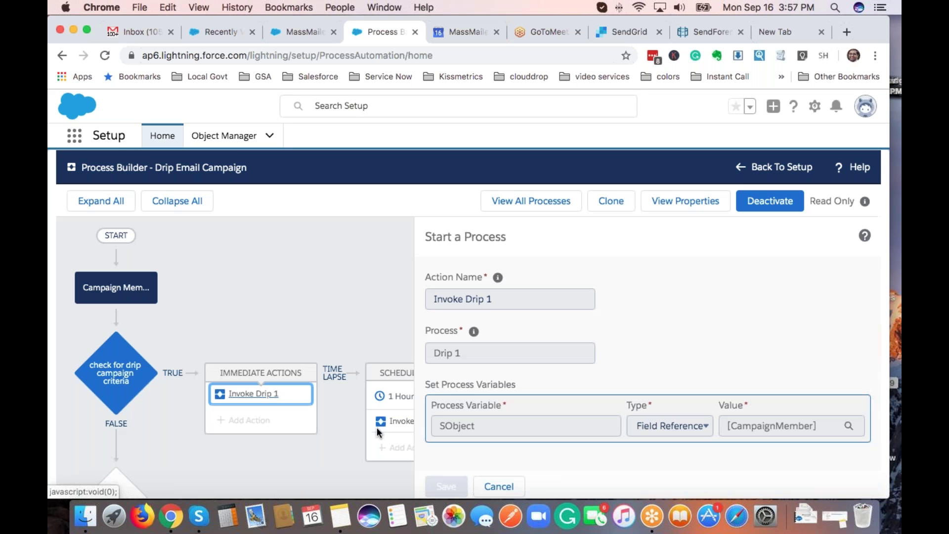
click(402, 397)
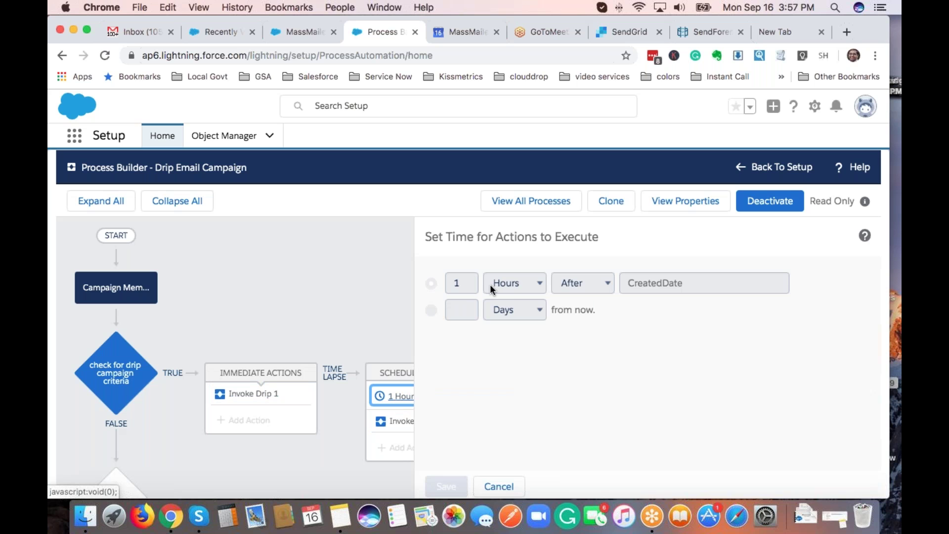
click(398, 422)
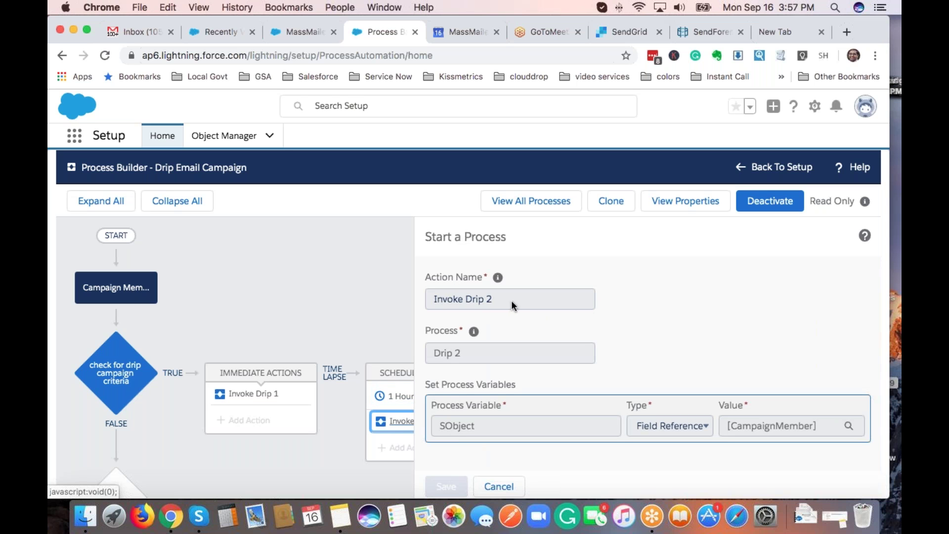
click(514, 203)
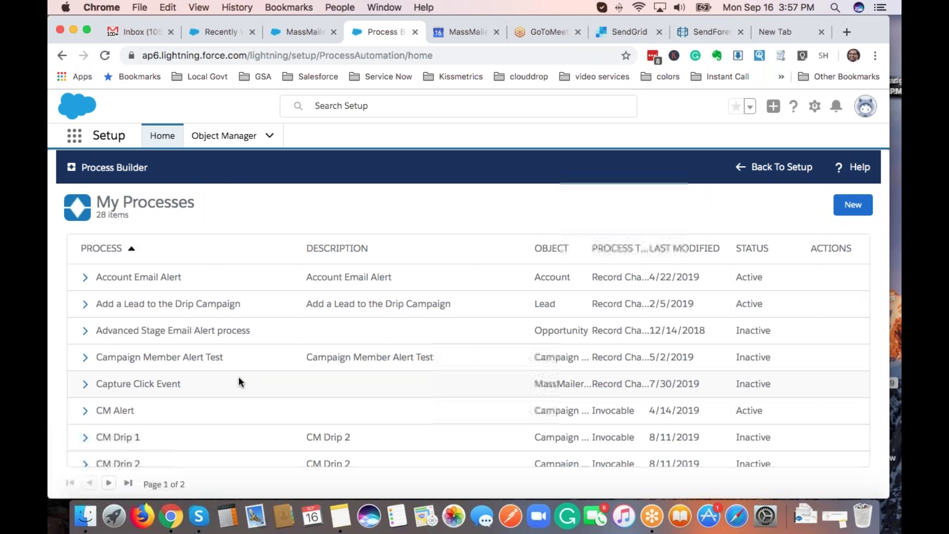
Open the Drip 1 process and view its Campaign Member object and drip 1 criteria.
scroll(209, 419, down, 5)
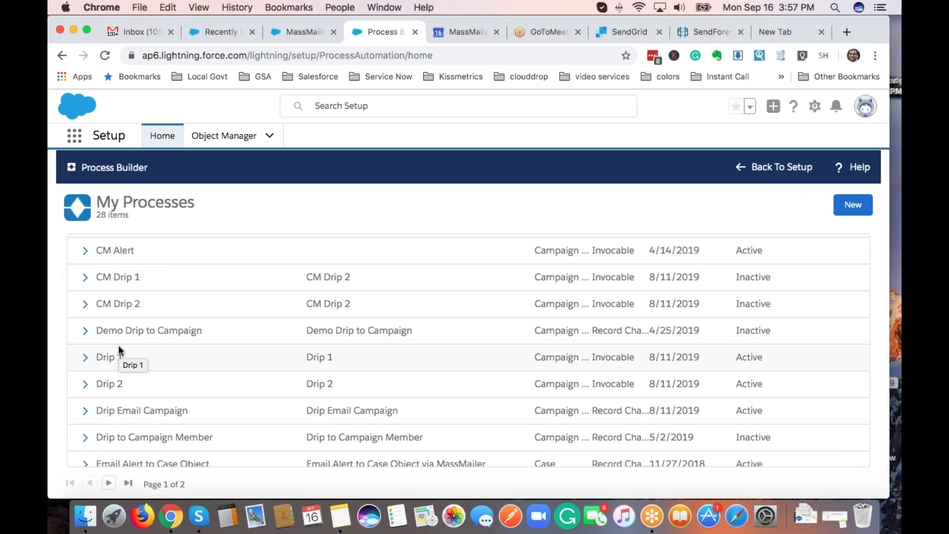
click(240, 358)
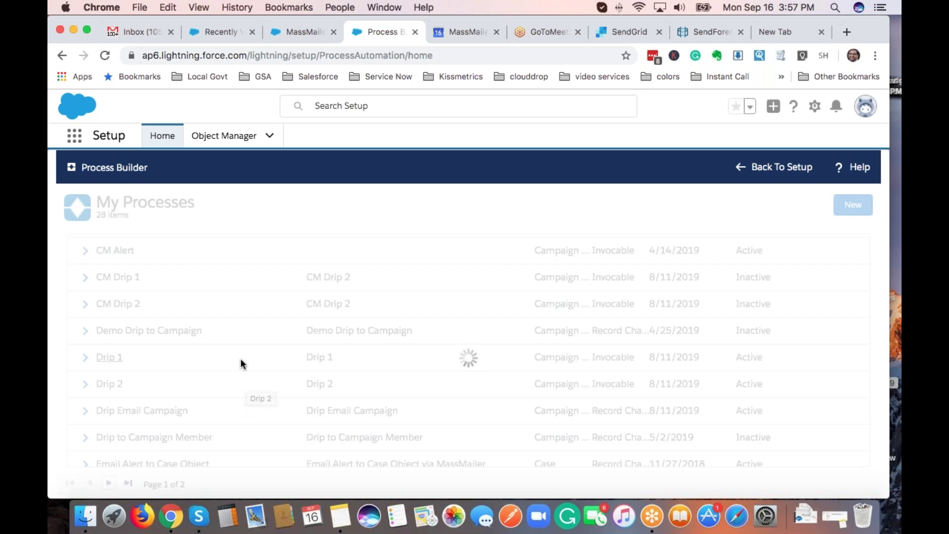
click(115, 289)
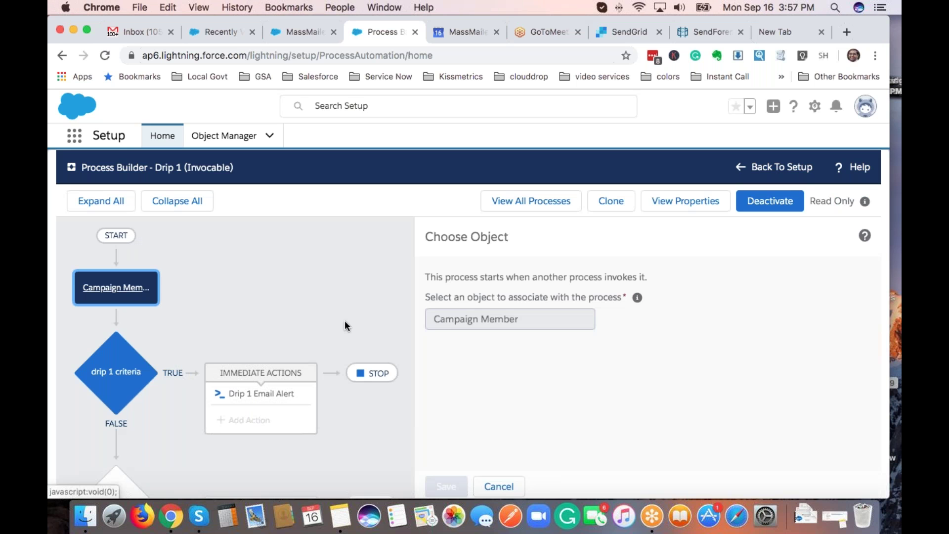
click(138, 378)
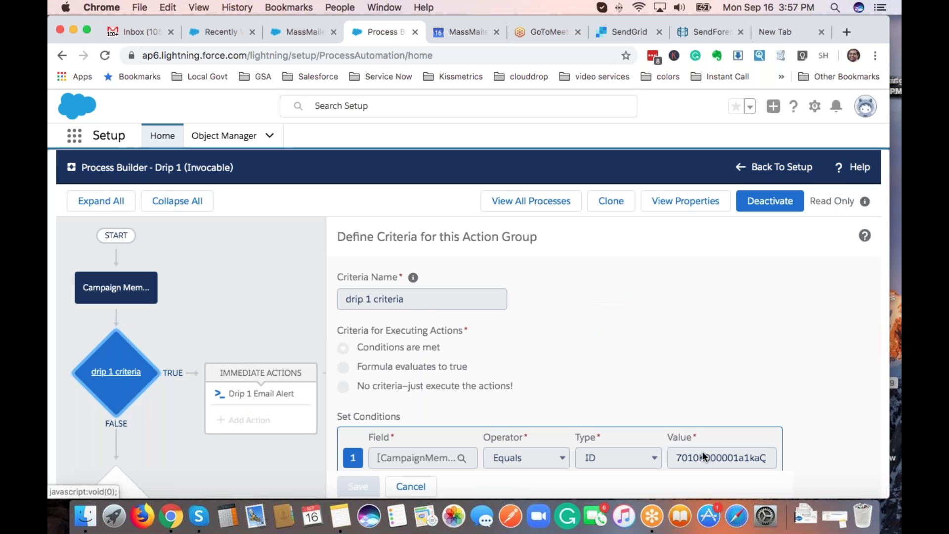
scroll(710, 407, down, 2)
scroll(693, 410, down, 2)
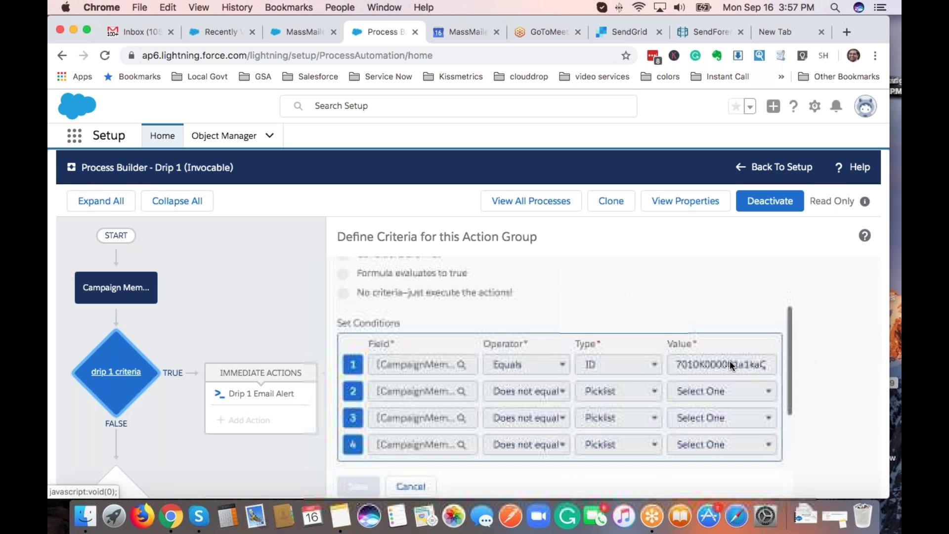
scroll(715, 353, down, 2)
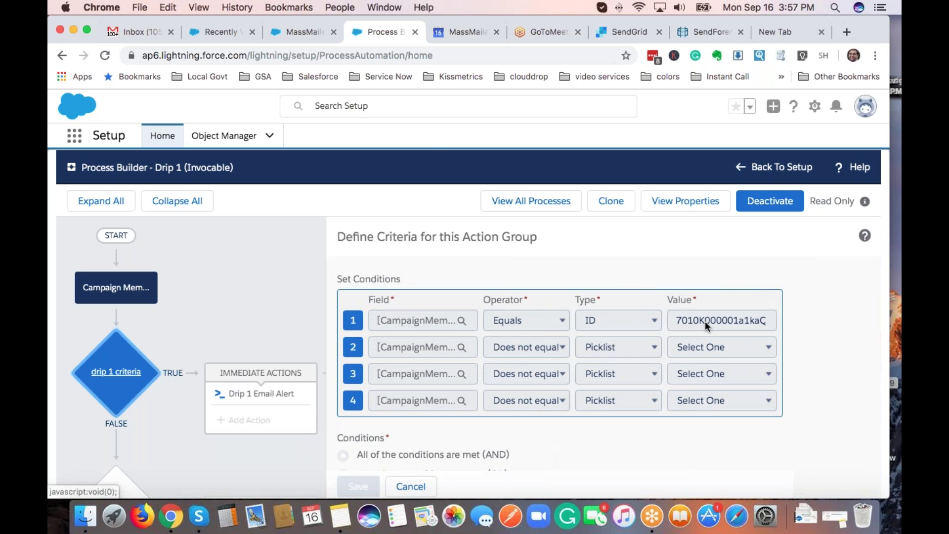
scroll(582, 351, down, 1)
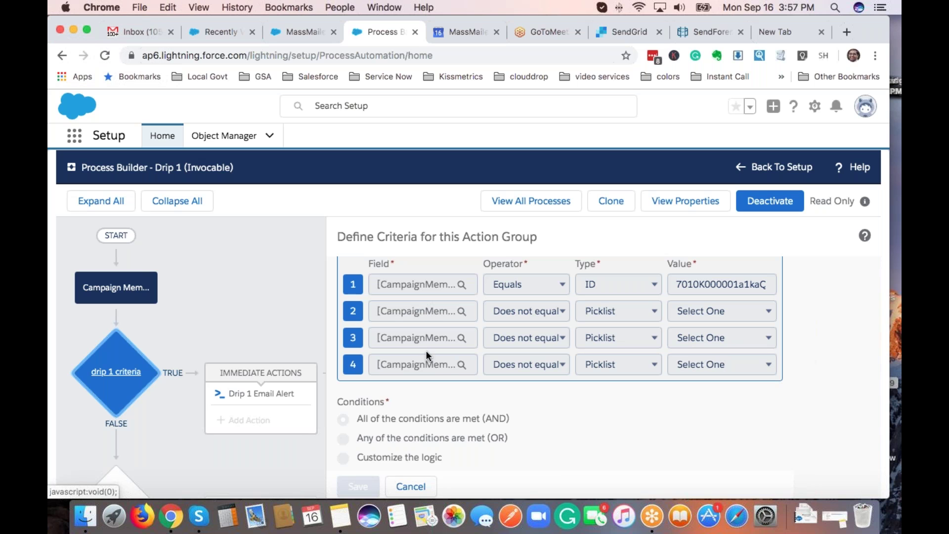
Review the Drip 1 Email Alert's Apex variables, sender name MassMailer, then return to My Processes.
click(267, 394)
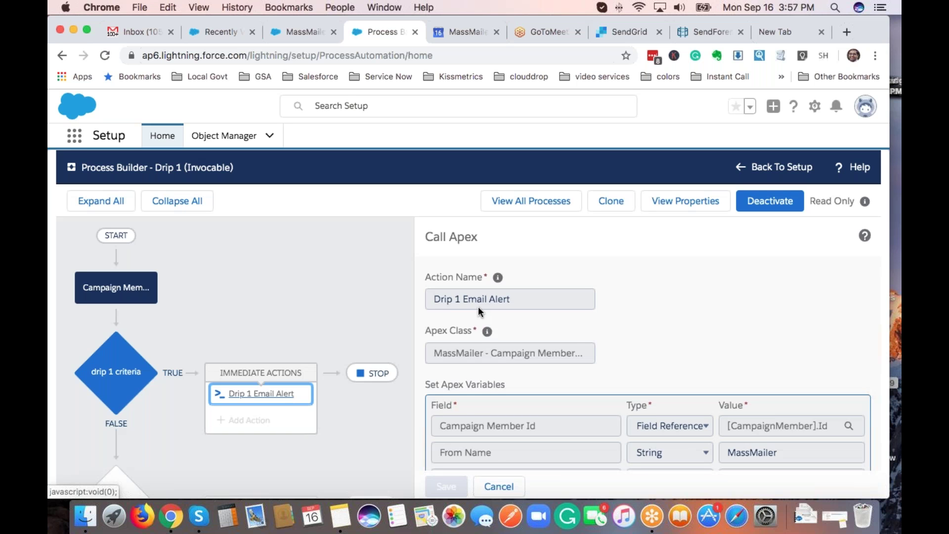
scroll(514, 305, down, 3)
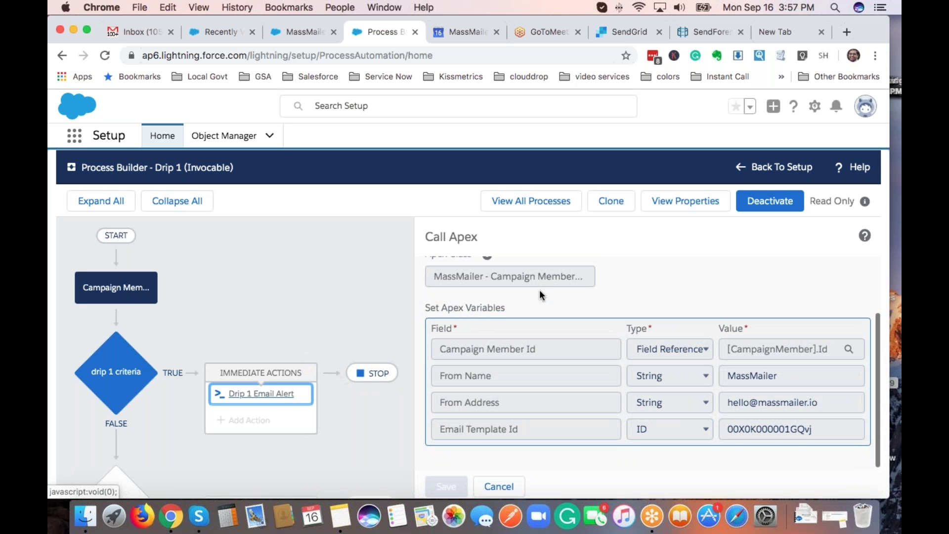
scroll(506, 364, down, 1)
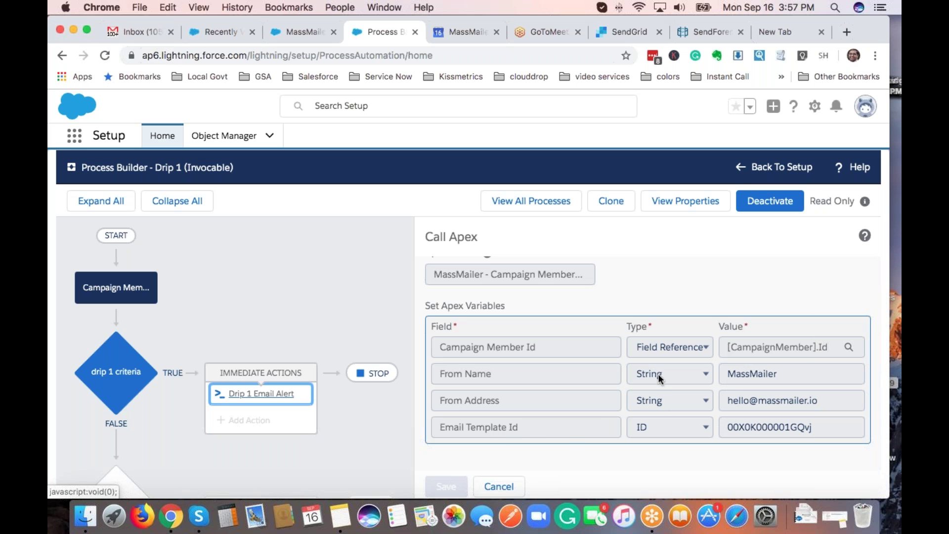
click(536, 212)
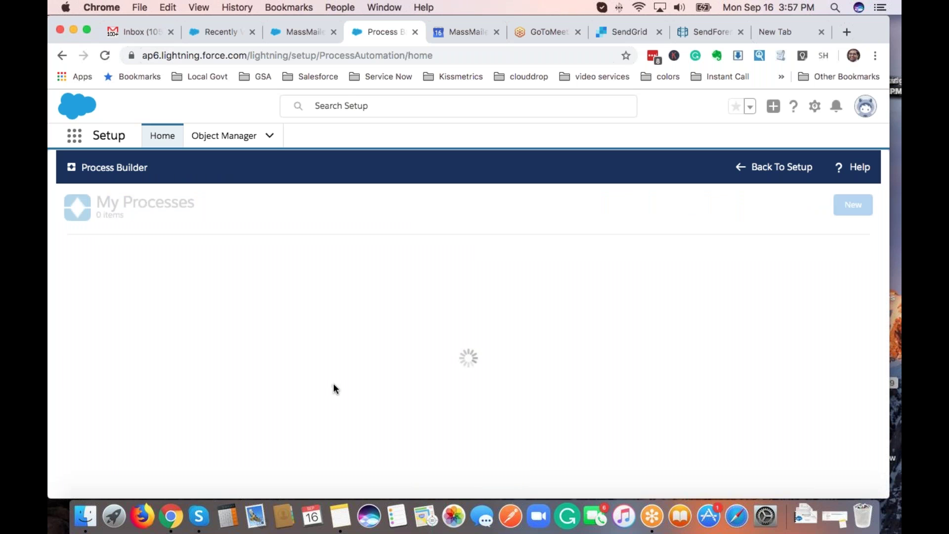
Review Drip 2's Email Alert sender name, address and template, then return to the outreach record.
scroll(333, 387, down, 3)
scroll(171, 425, down, 3)
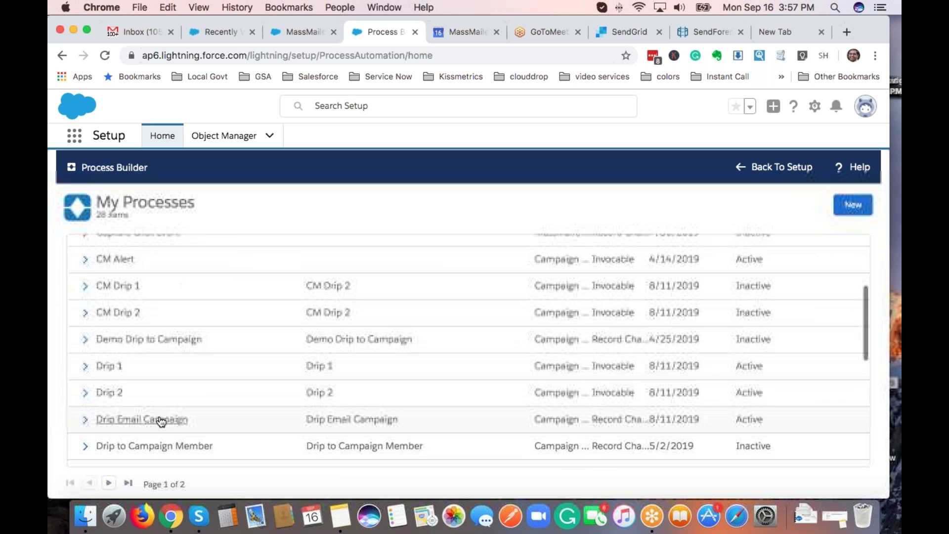
click(103, 392)
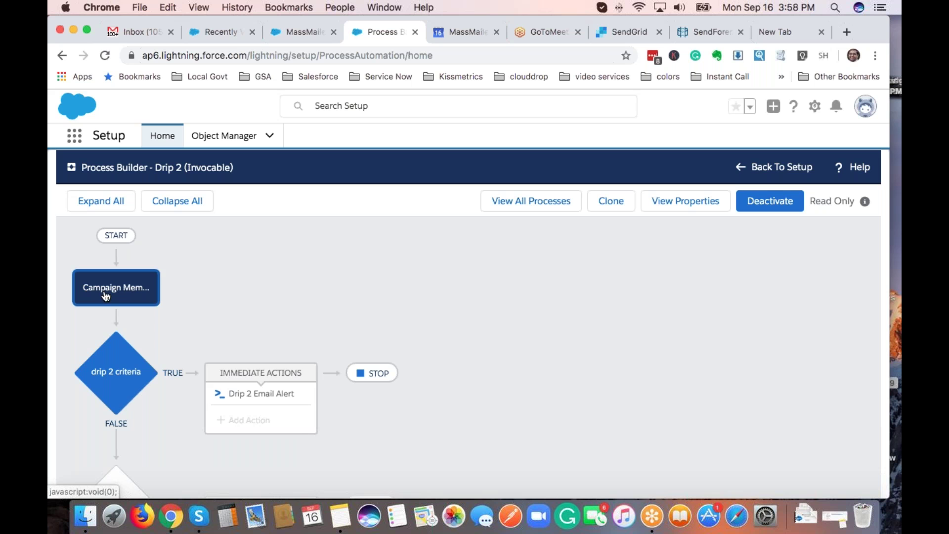
click(276, 397)
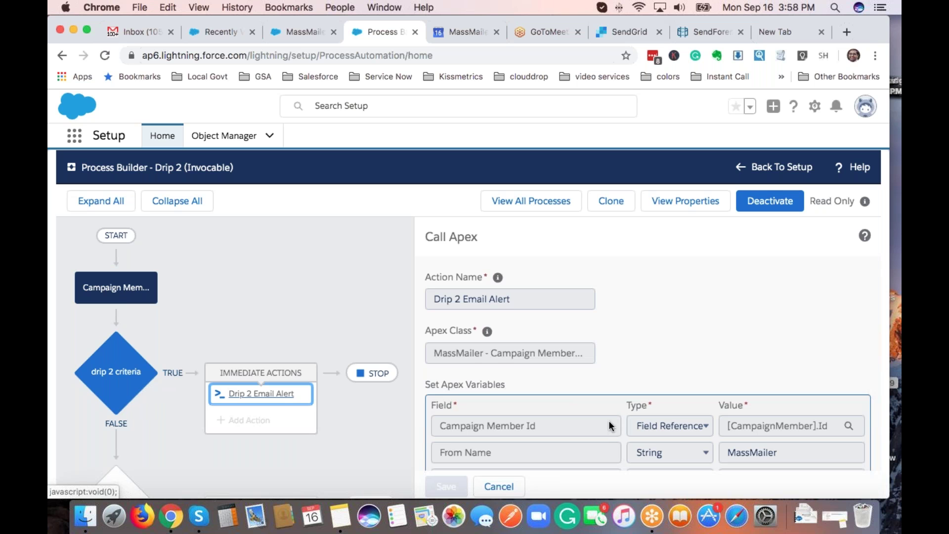
scroll(610, 421, down, 3)
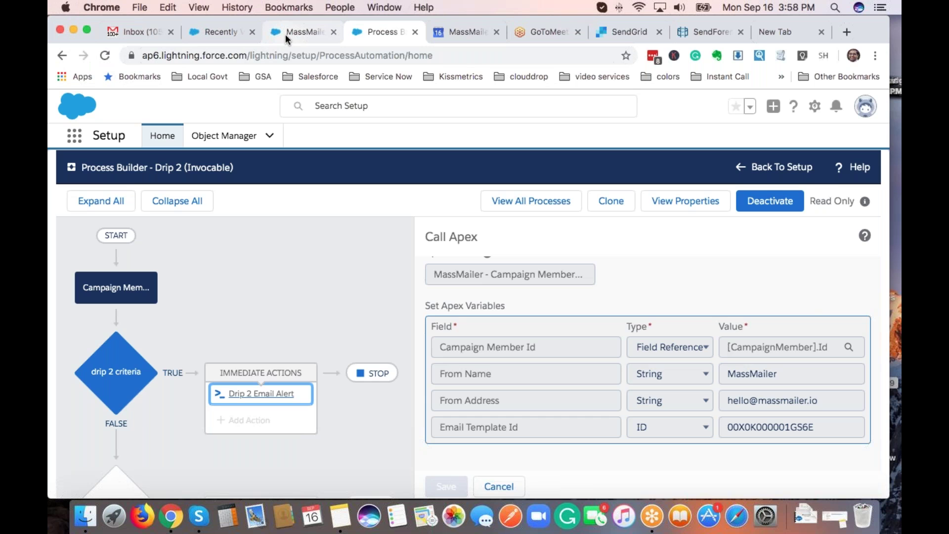
click(286, 34)
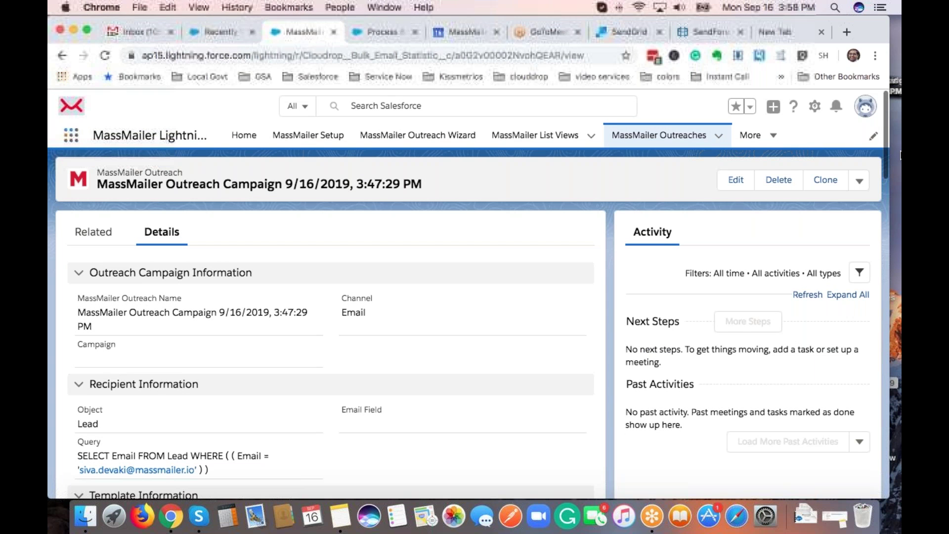
Go to MassMailer Email Status and switch the list view to All, showing 34 records.
click(750, 135)
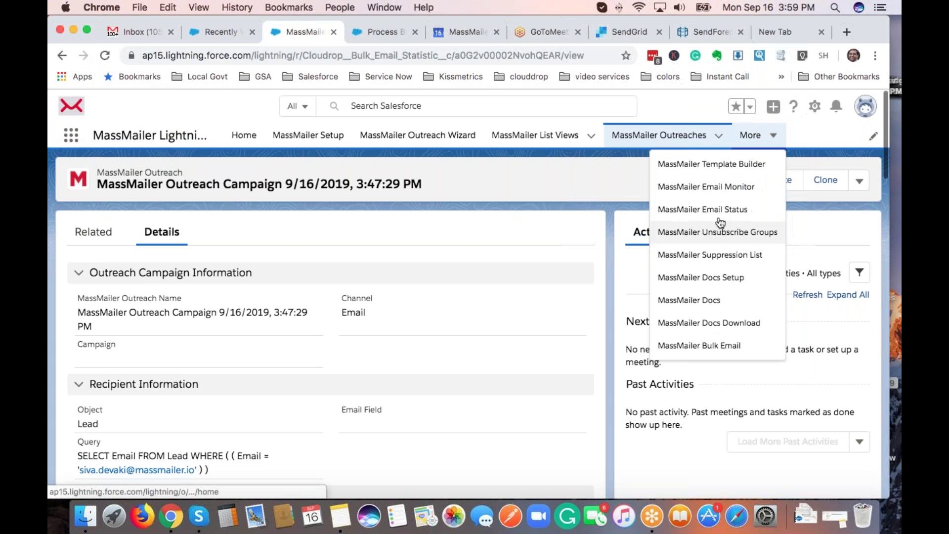
click(712, 209)
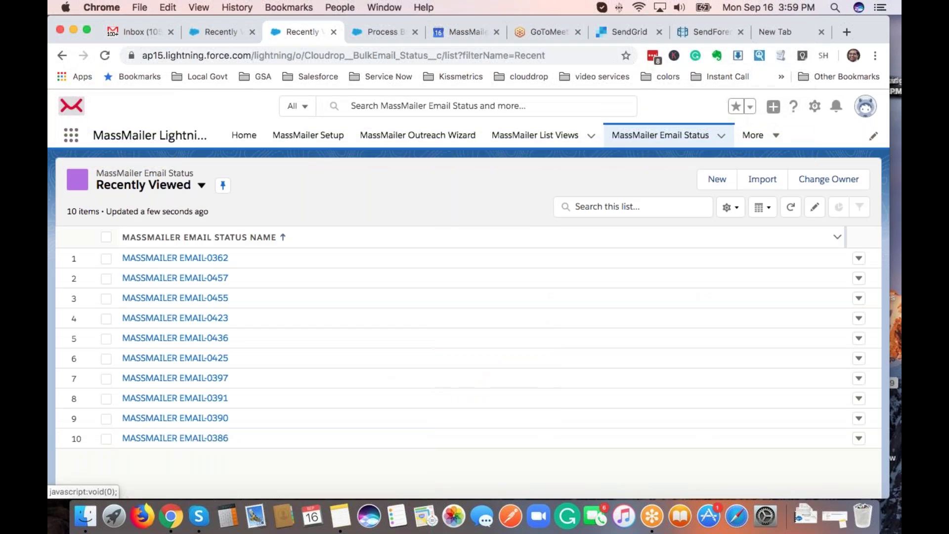
click(201, 186)
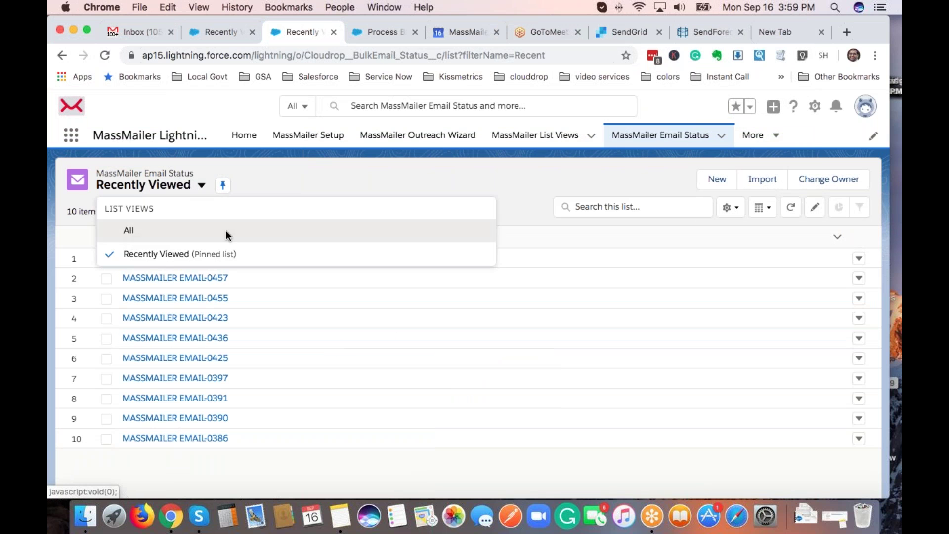
click(129, 231)
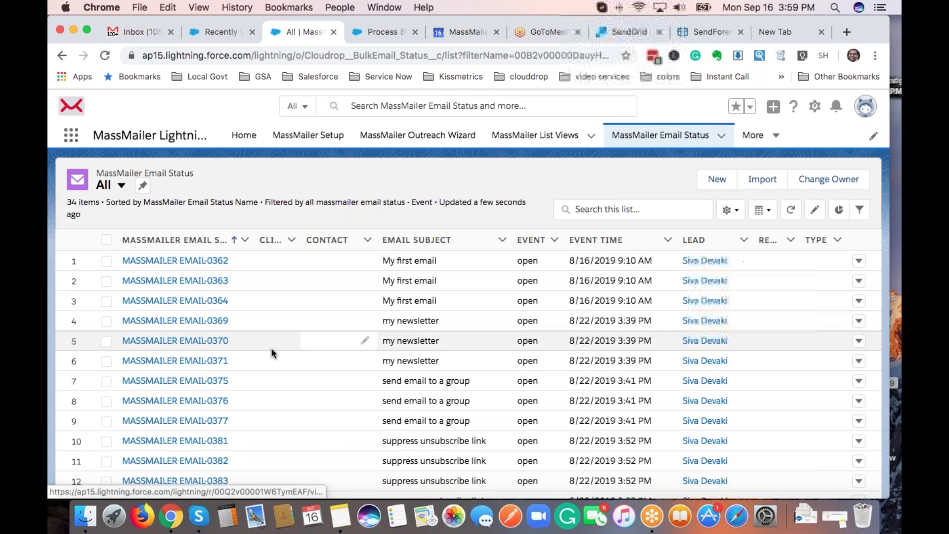
Open MASSMAILER EMAIL-0362 and scroll through its lead, campaign, open event and 'My first email' subject.
key(Return)
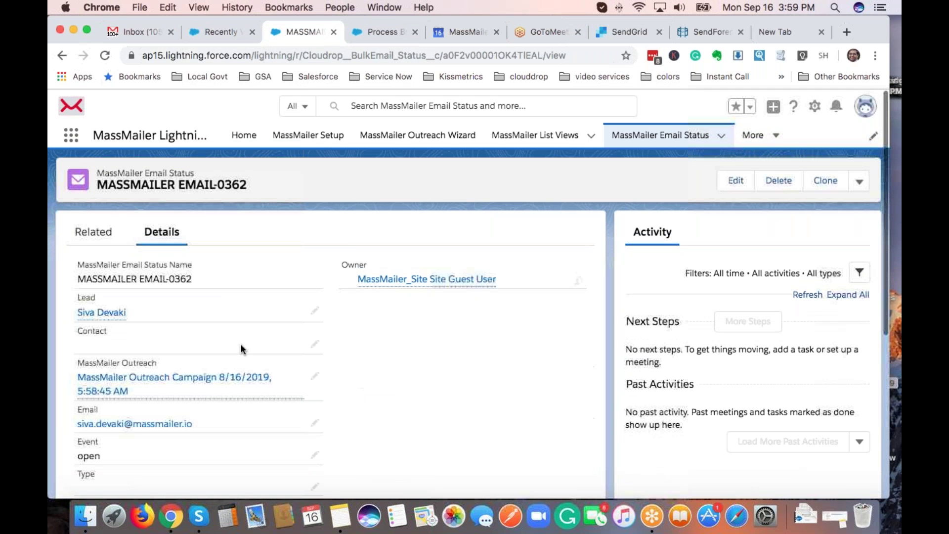
scroll(198, 284, down, 3)
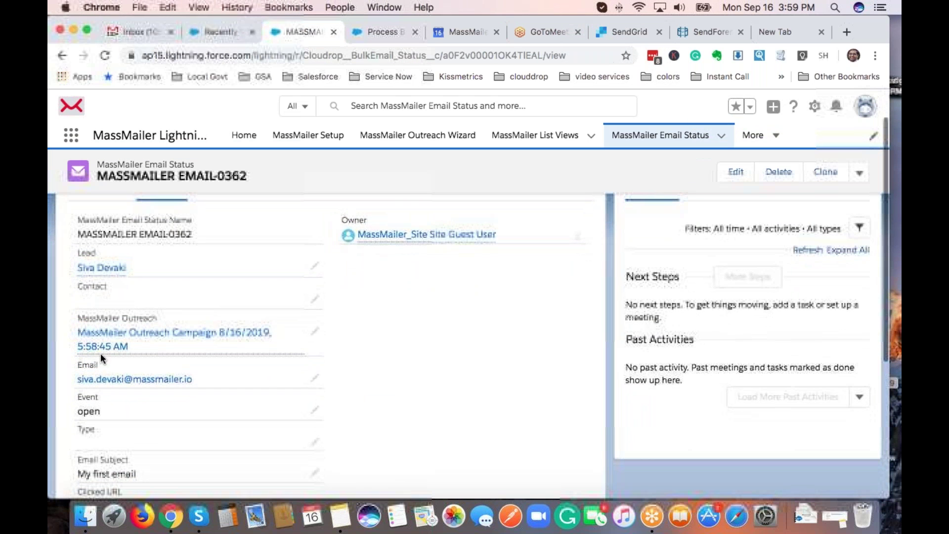
mouse_move(98, 341)
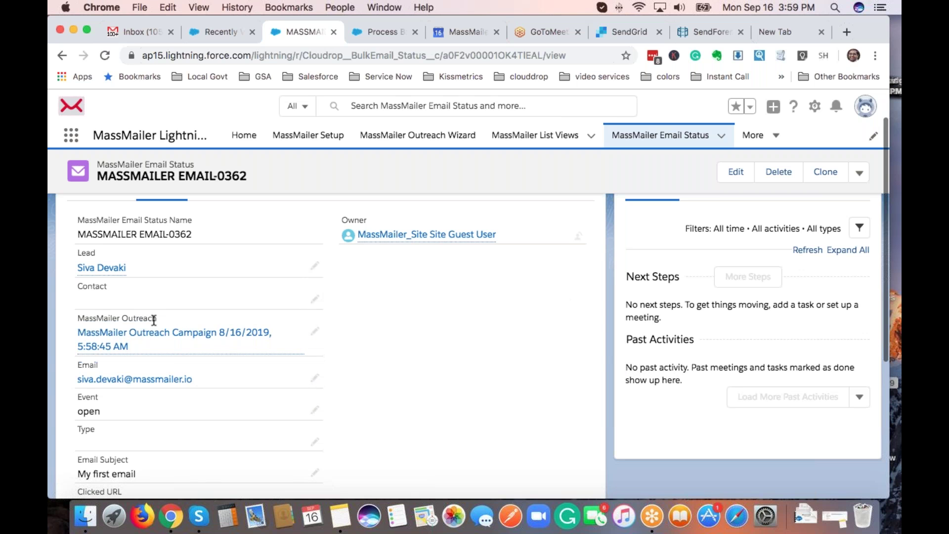
scroll(216, 366, down, 5)
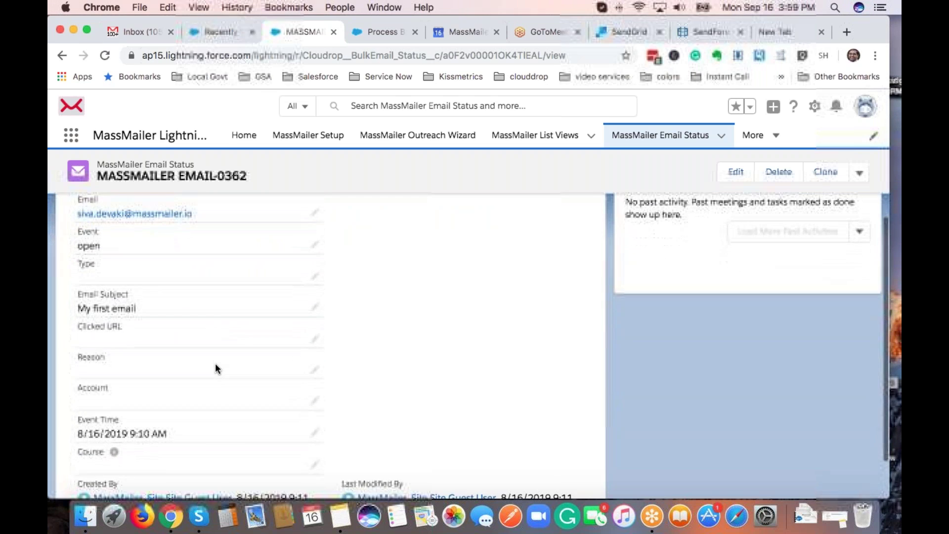
scroll(215, 368, down, 1)
scroll(215, 368, up, 8)
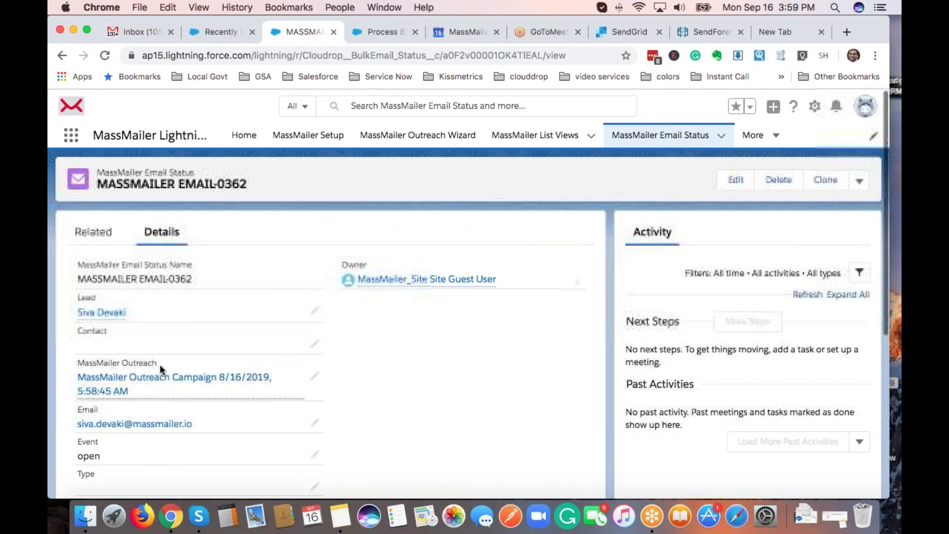
scroll(217, 324, down, 1)
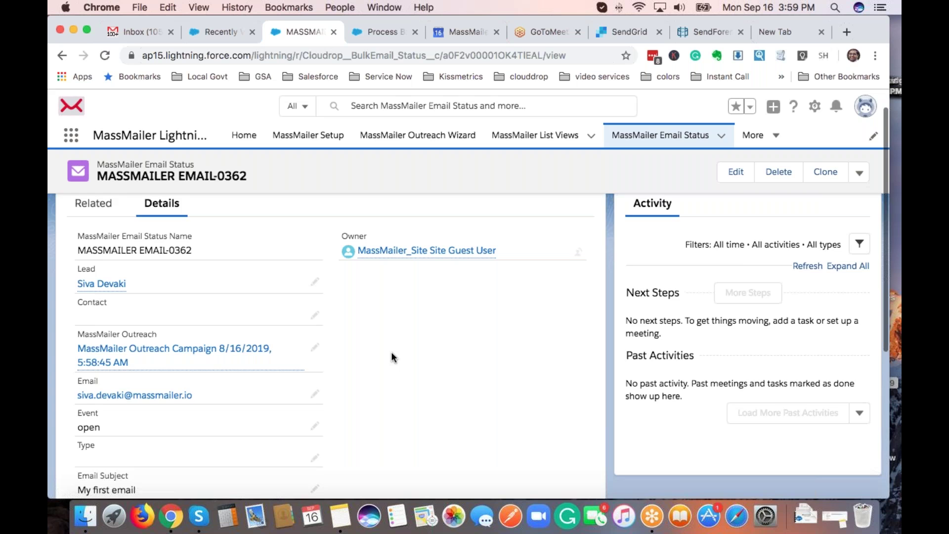
scroll(391, 352, up, 1)
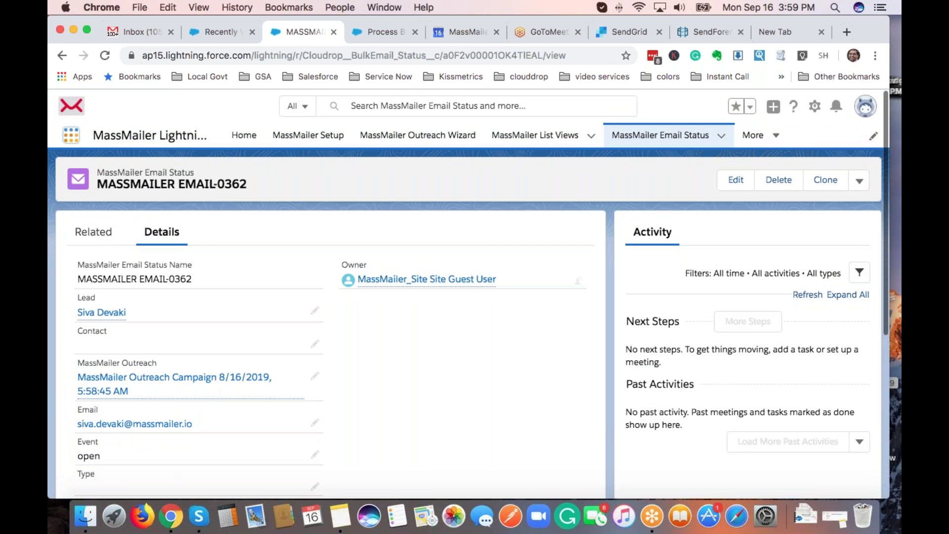
Find Campaigns via App Launcher search 'campaign' and open MassMailer Campaign 2019-8-30 16:44:6.
click(71, 134)
text(campaign)
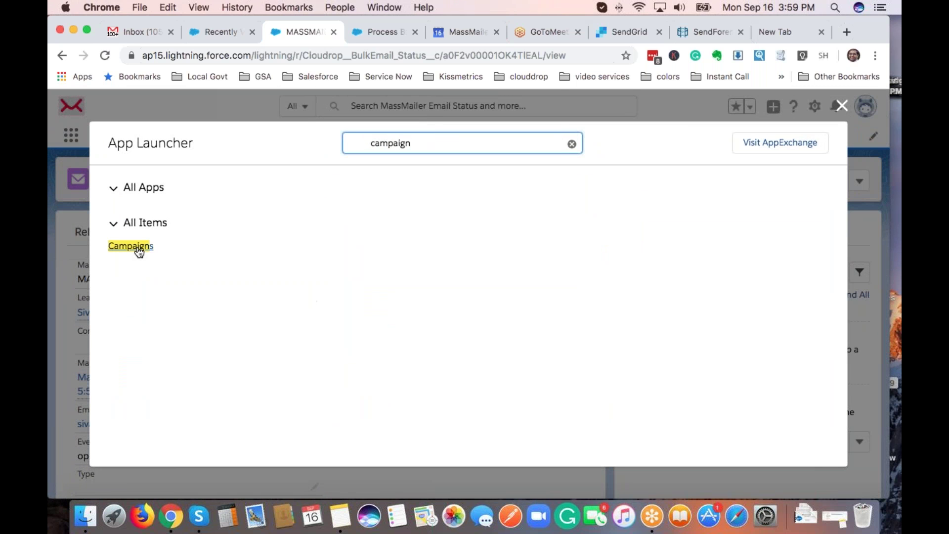
click(138, 250)
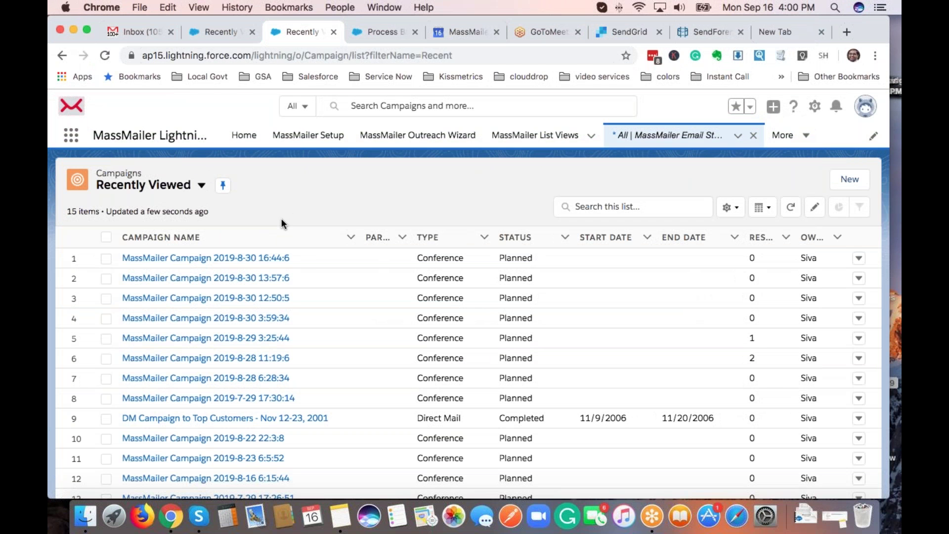
click(218, 260)
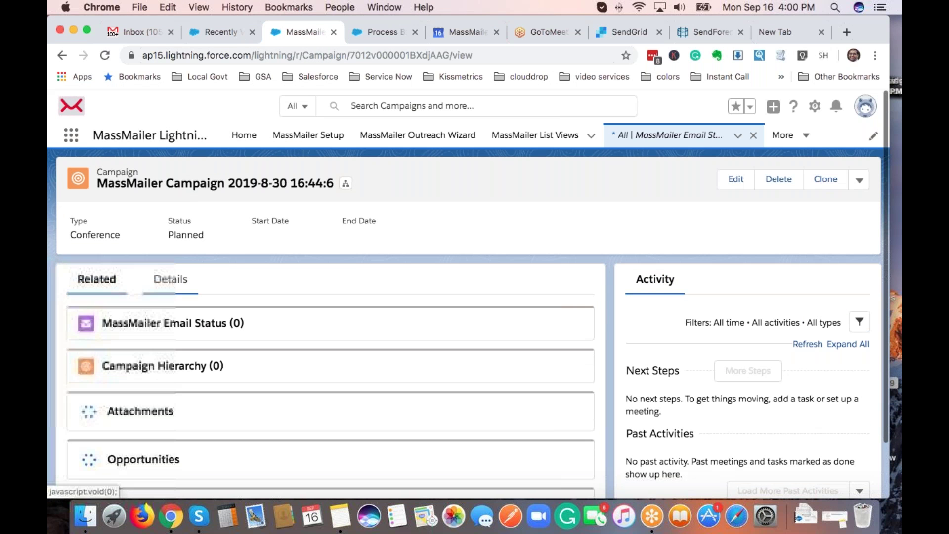
Scroll the campaign's Details tab, reviewing its empty MassMailer Campaign Statistics.
click(169, 279)
scroll(475, 321, down, 2)
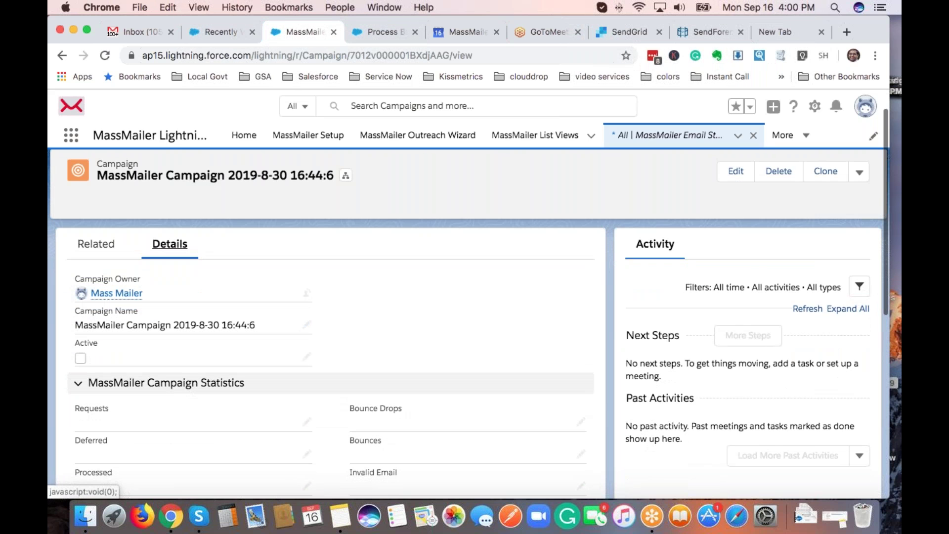
scroll(111, 248, down, 5)
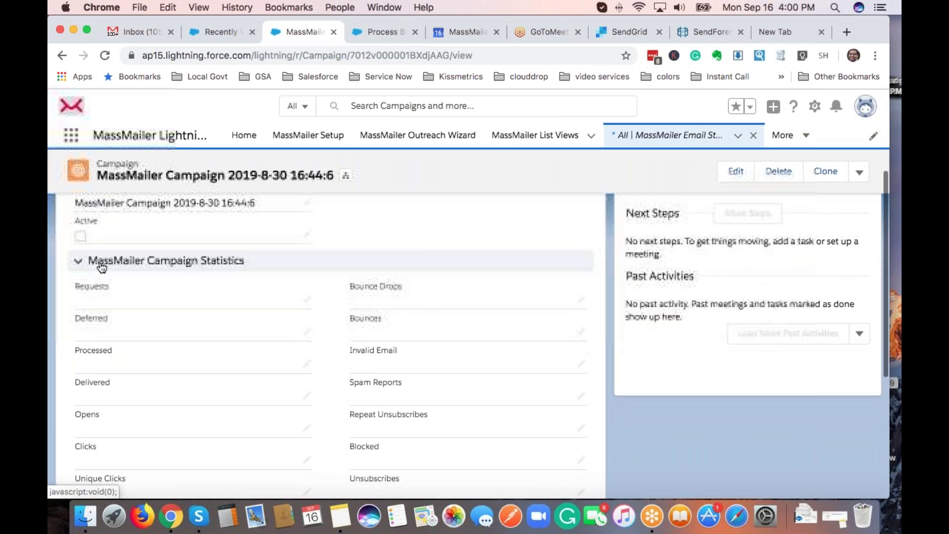
scroll(143, 389, down, 1)
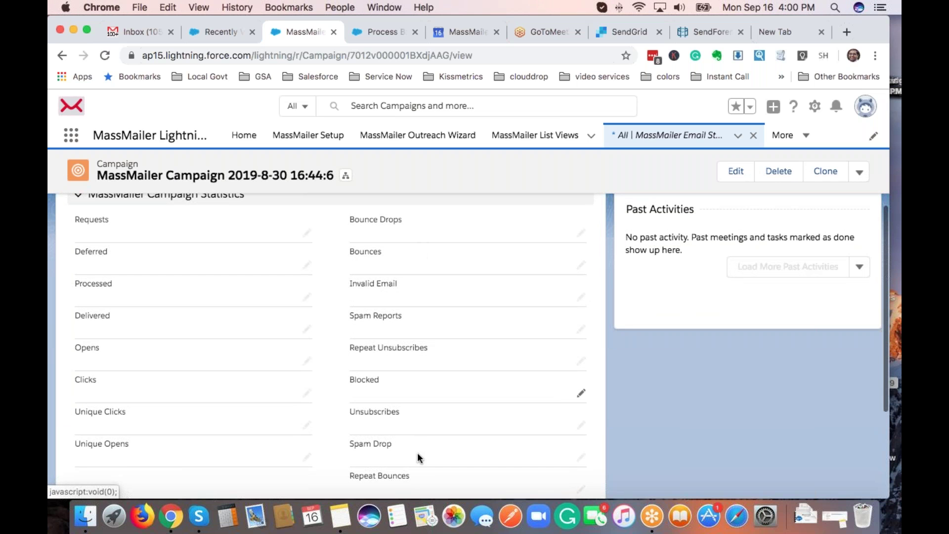
scroll(416, 431, down, 1)
scroll(415, 428, down, 3)
scroll(219, 307, up, 10)
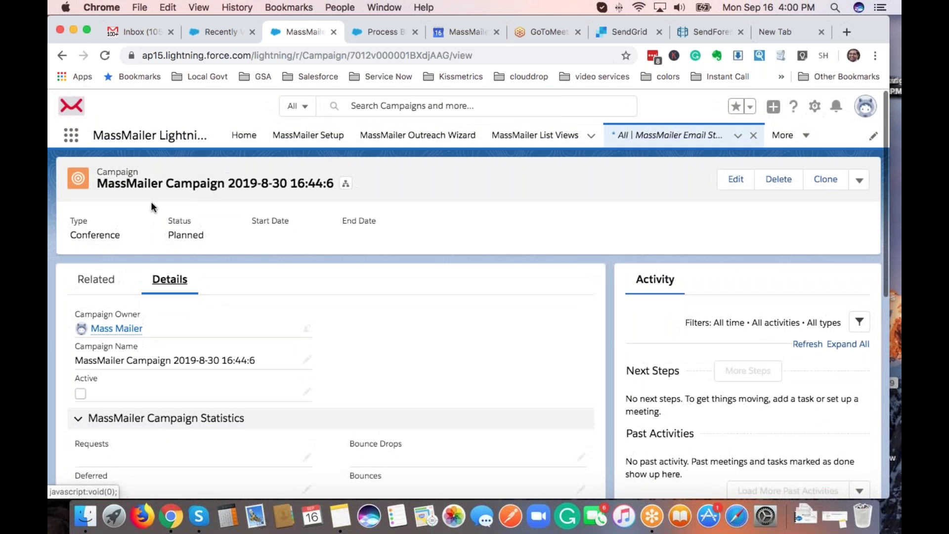
Check the Related tab: zero Email Status, Campaign Hierarchy and Attachments entries.
click(99, 282)
scroll(368, 342, down, 2)
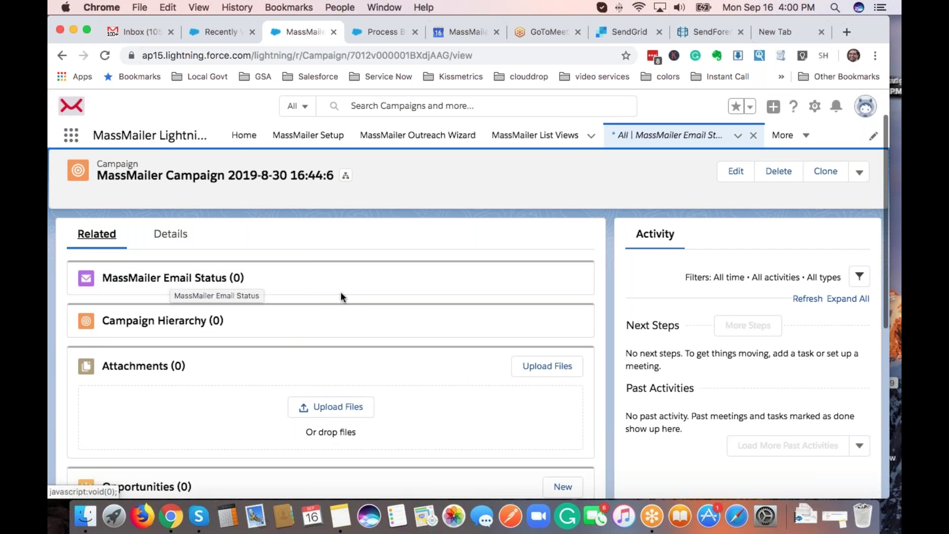
click(653, 237)
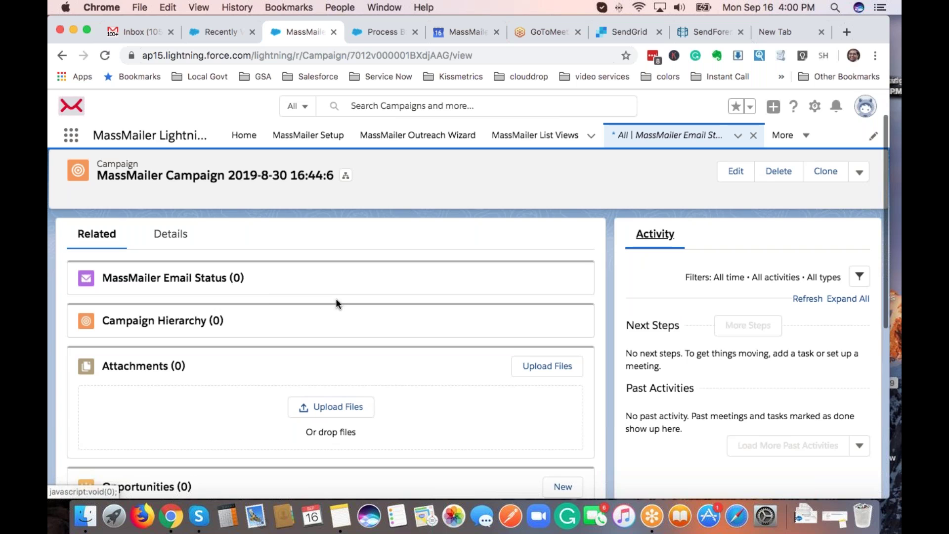
Go back to Campaigns and switch the list view to All Active Campaigns.
click(641, 141)
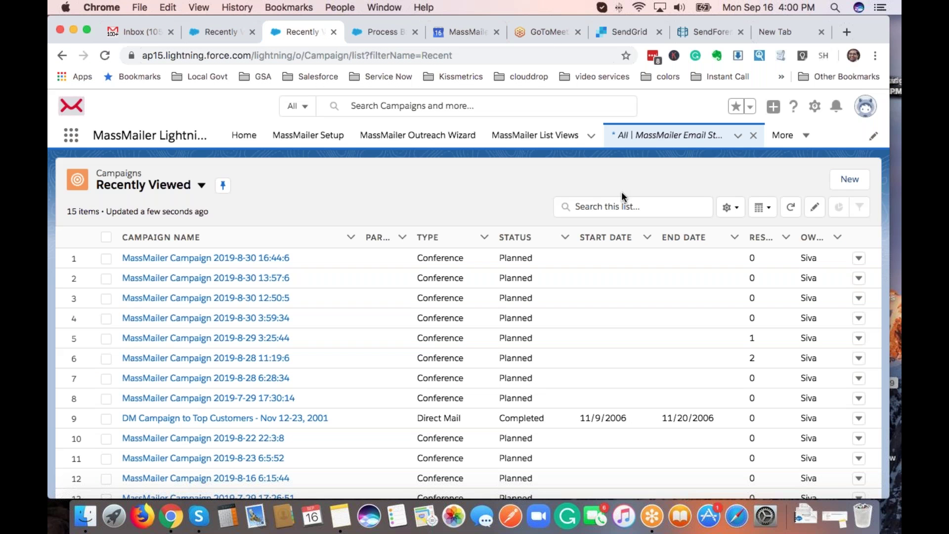
click(201, 186)
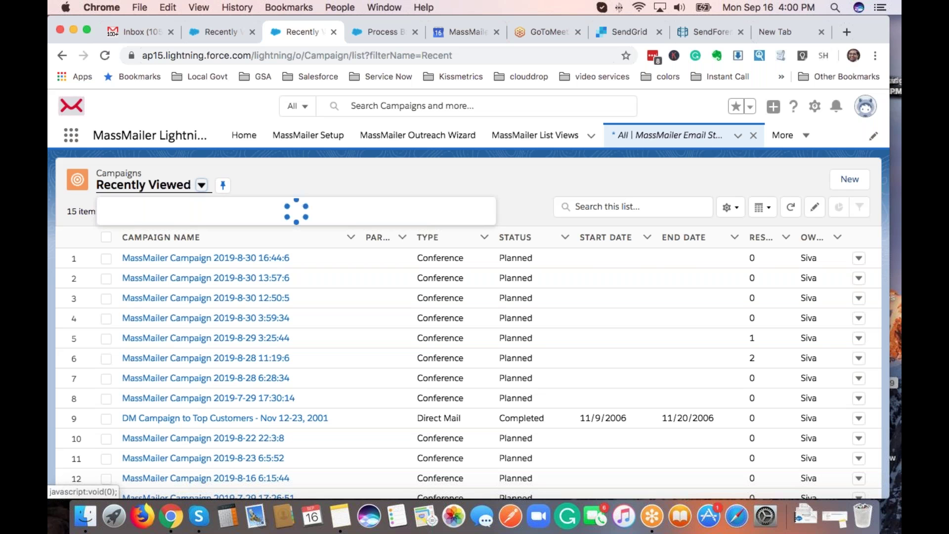
click(194, 233)
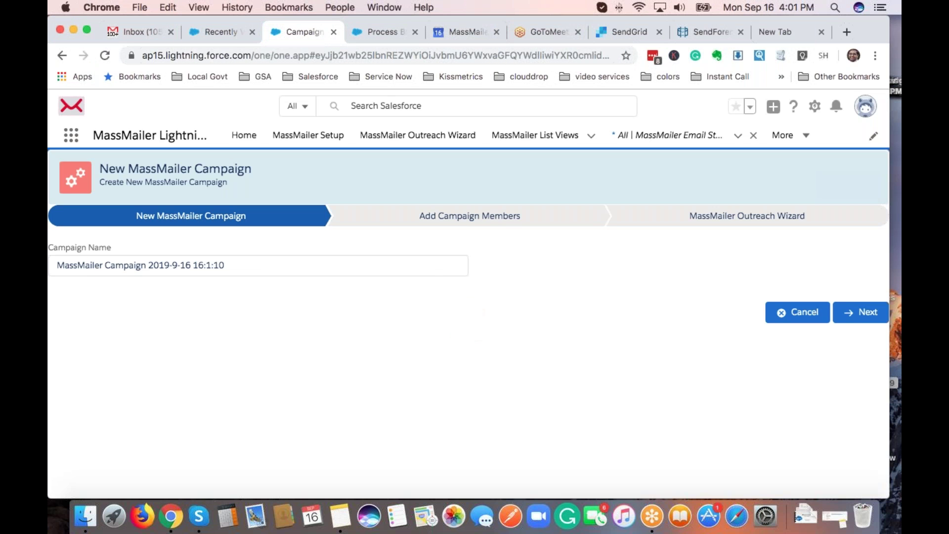
Accept the campaign name and add the Demo View for Non Profit lead view to the selected views.
click(872, 320)
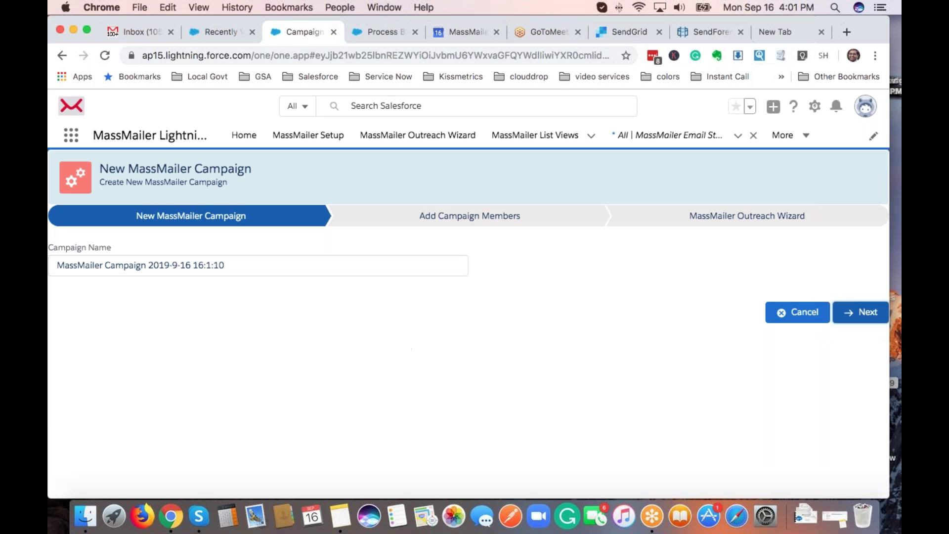
click(501, 227)
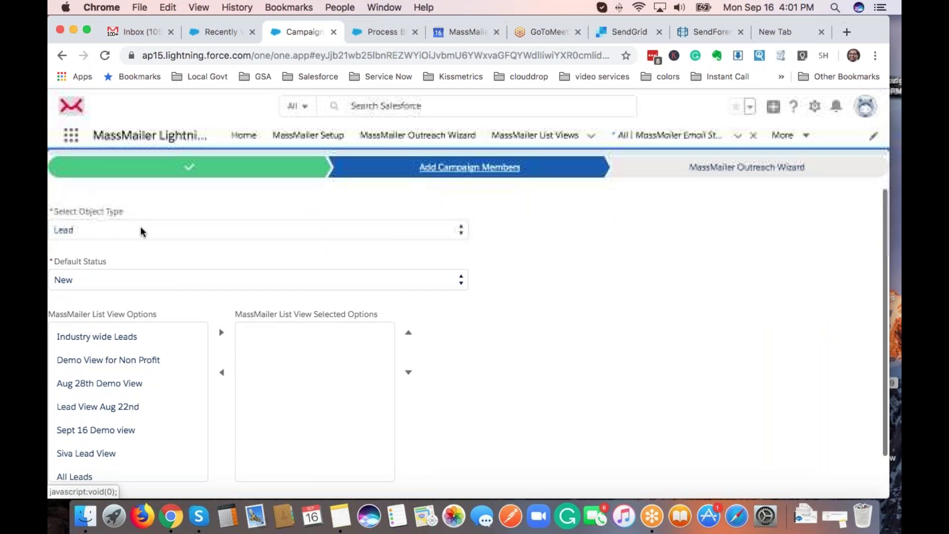
click(140, 362)
click(233, 337)
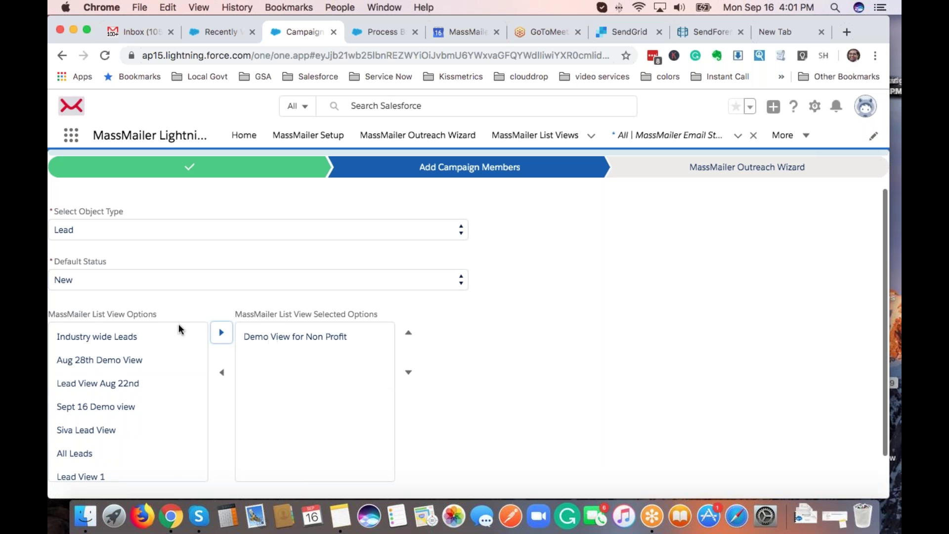
Switch Object Type to Contact and move Aug 29th Contact View into Selected Options.
click(111, 227)
key(Down)
key(Return)
click(103, 360)
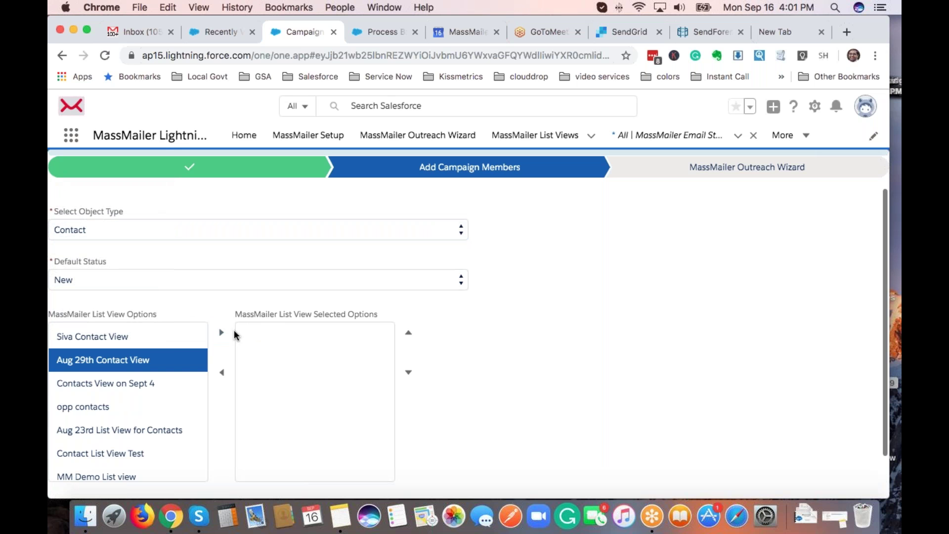
click(221, 332)
scroll(511, 393, down, 2)
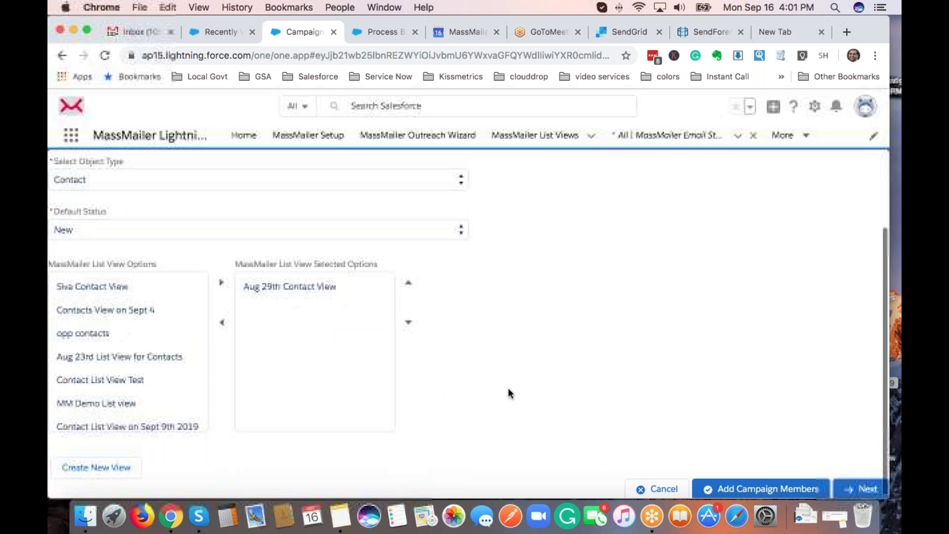
Add the selected views' contacts as campaign members, confirm, and advance to the Outreach step.
click(769, 489)
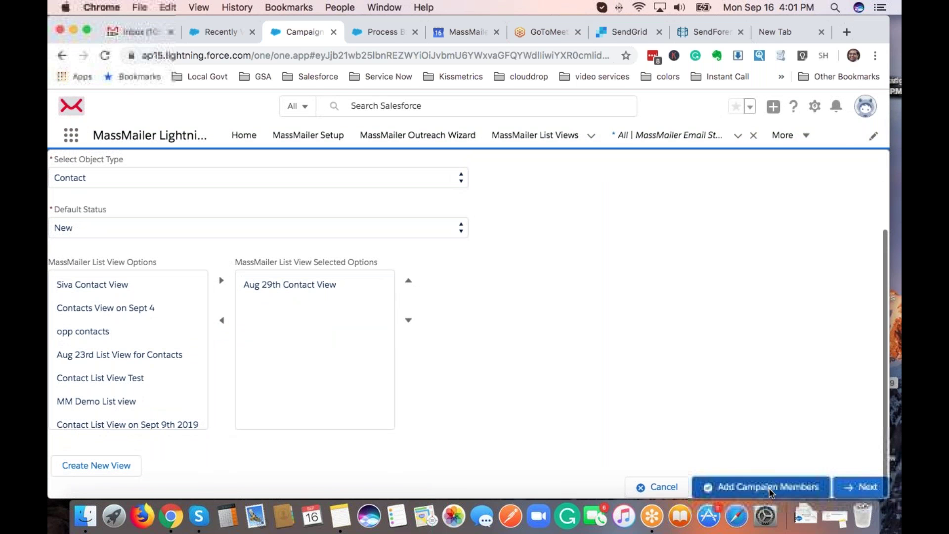
click(582, 147)
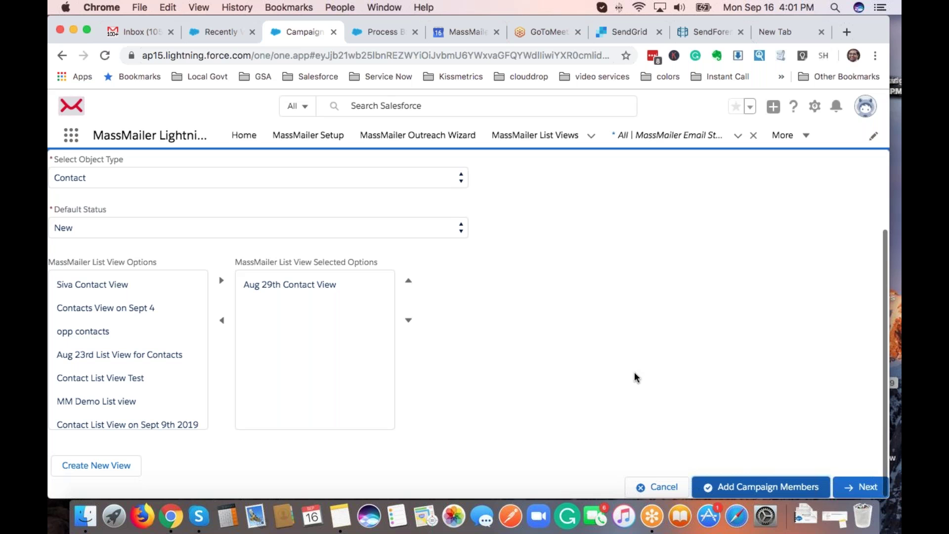
click(859, 488)
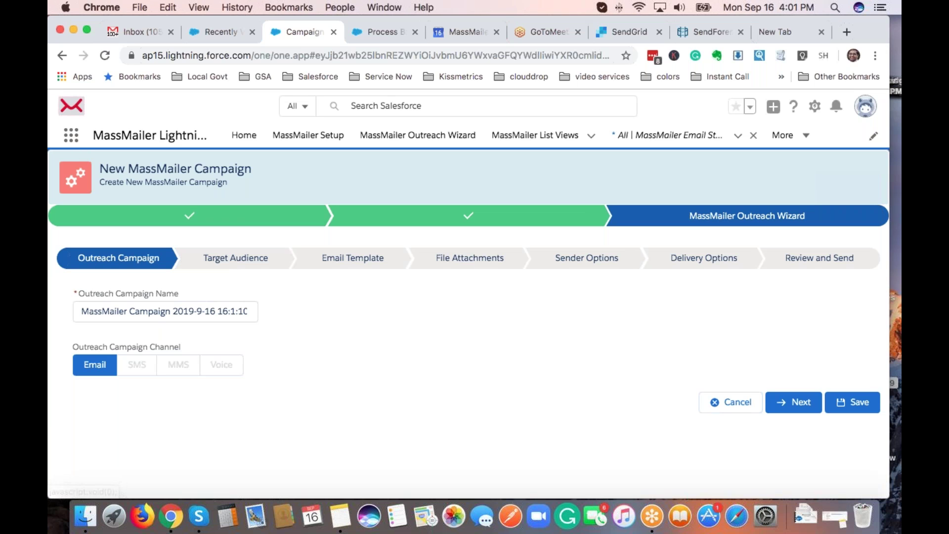
Find 'leads' through the App Launcher search and go to the Leads page.
click(72, 139)
click(447, 143)
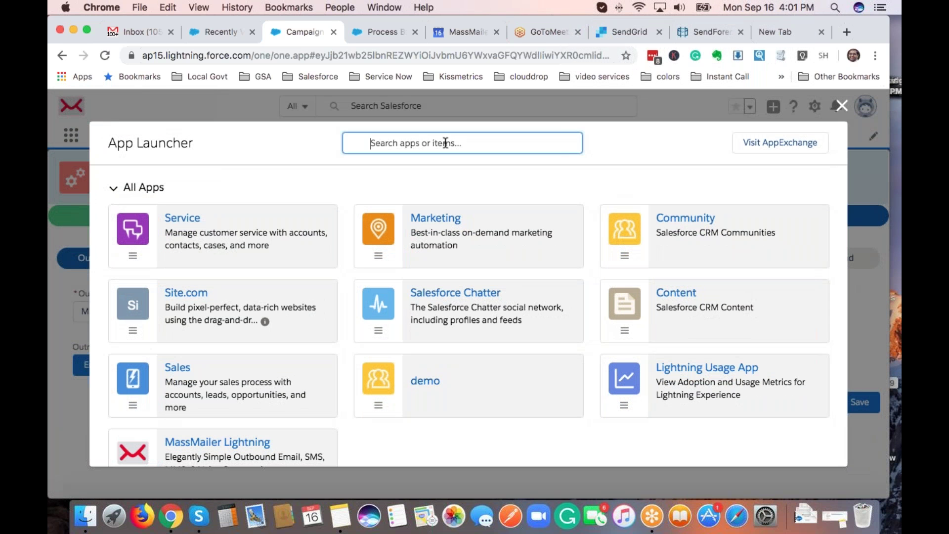
text(leads)
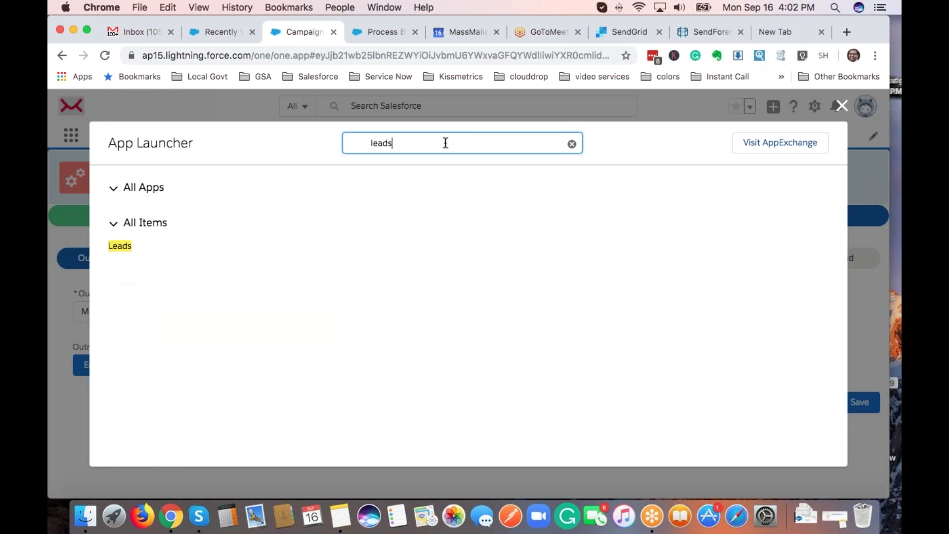
click(181, 266)
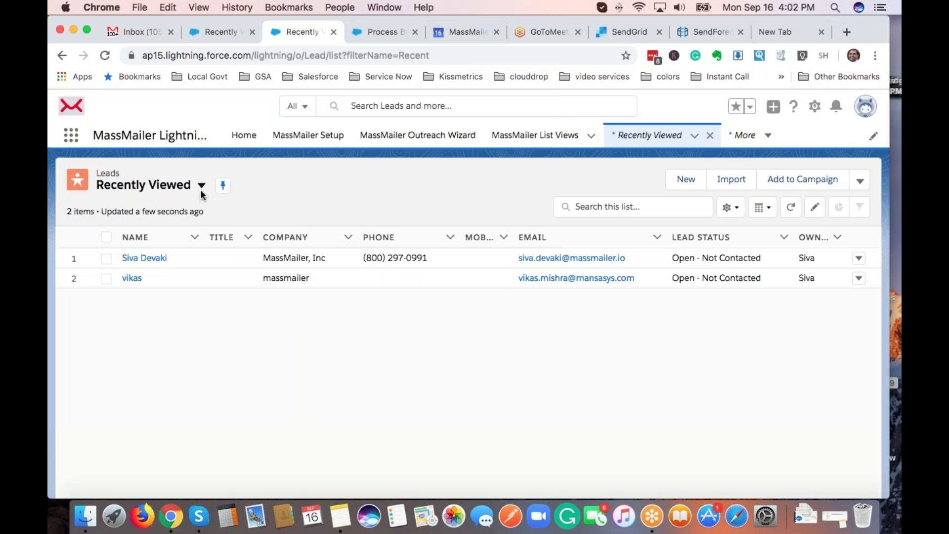
Switch to All Open Leads and send them using Send Via MassMailer from the actions menu.
click(201, 187)
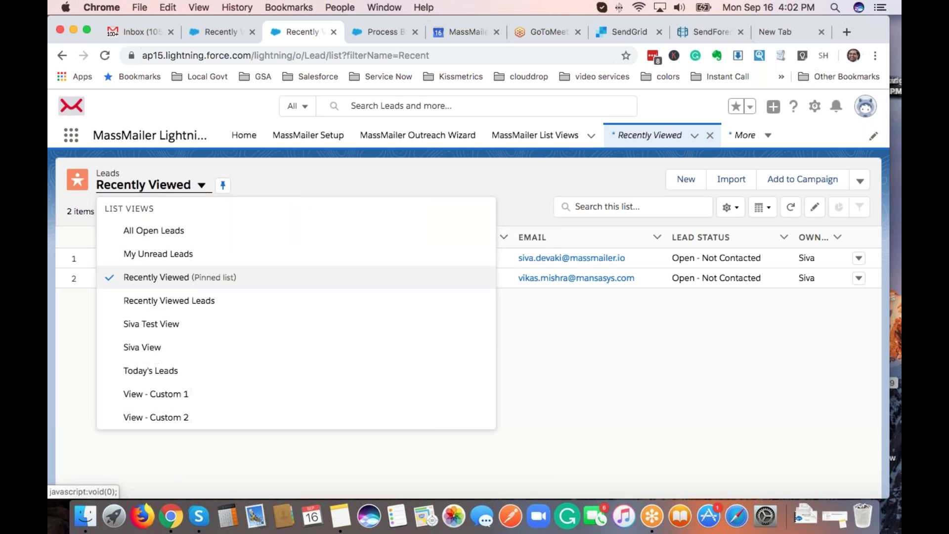
click(163, 231)
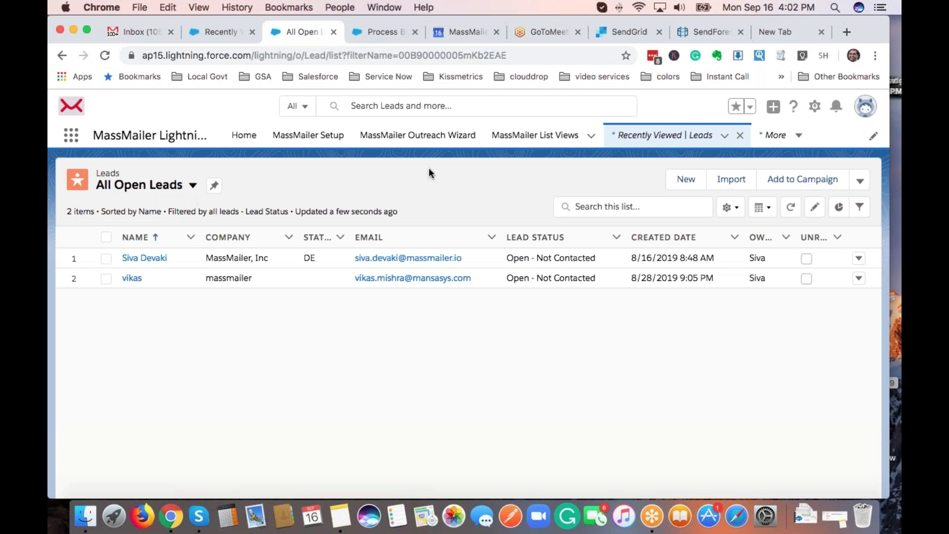
click(861, 182)
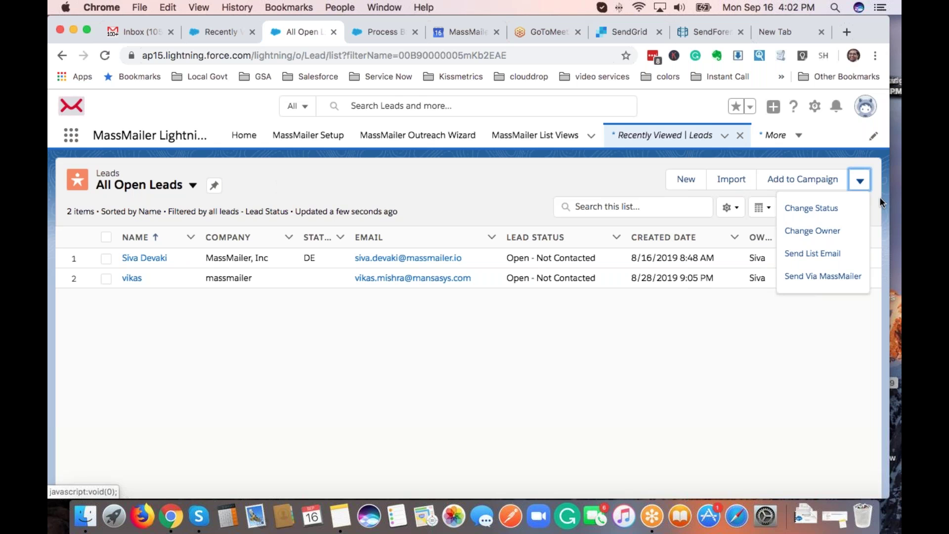
click(813, 278)
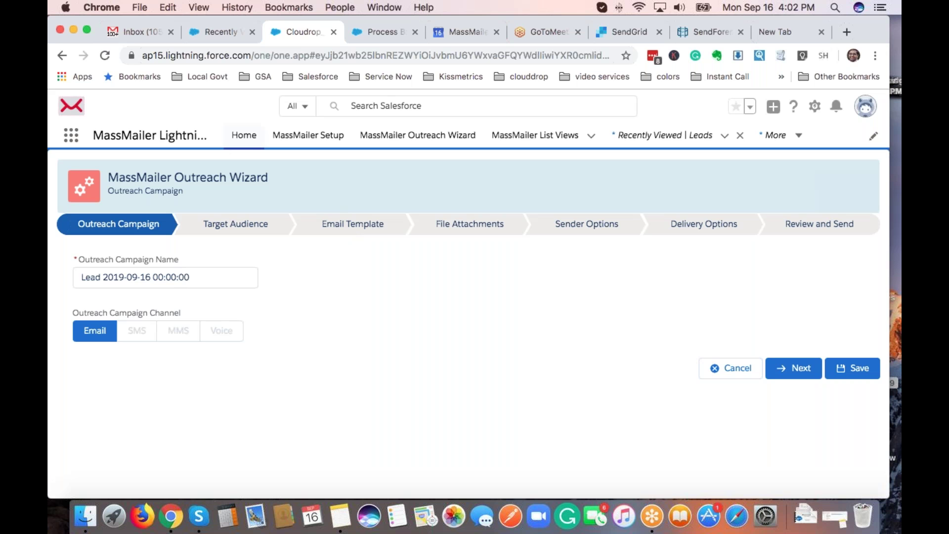
Search globally for the lead's name and open the matching Lead record.
click(367, 106)
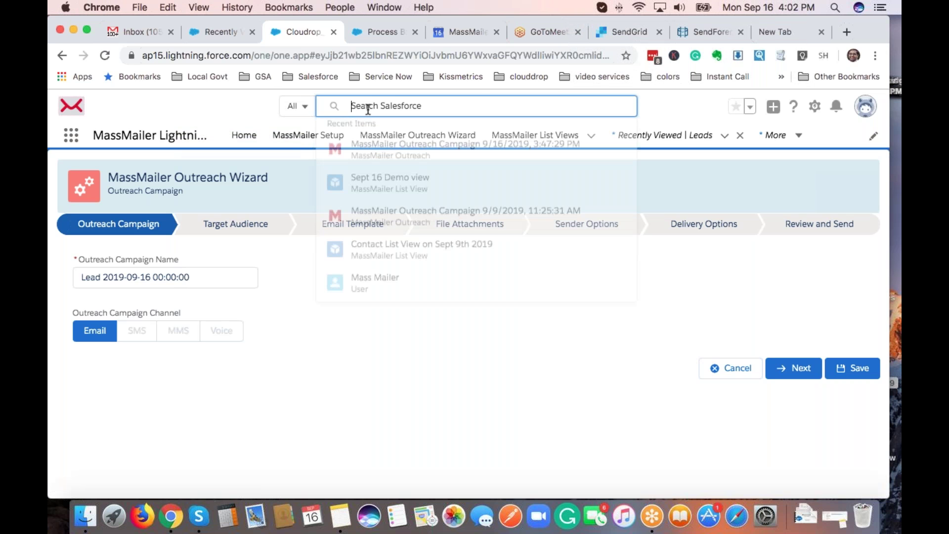
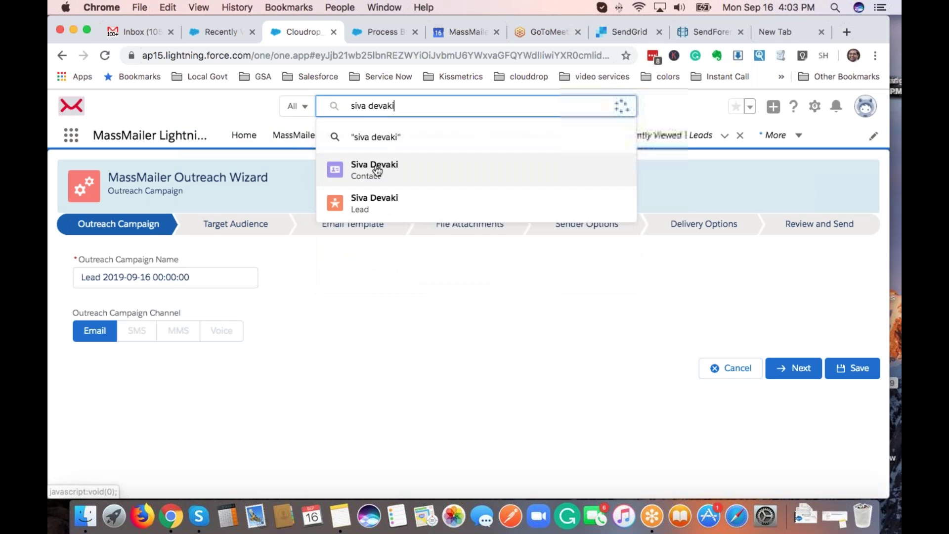
click(381, 203)
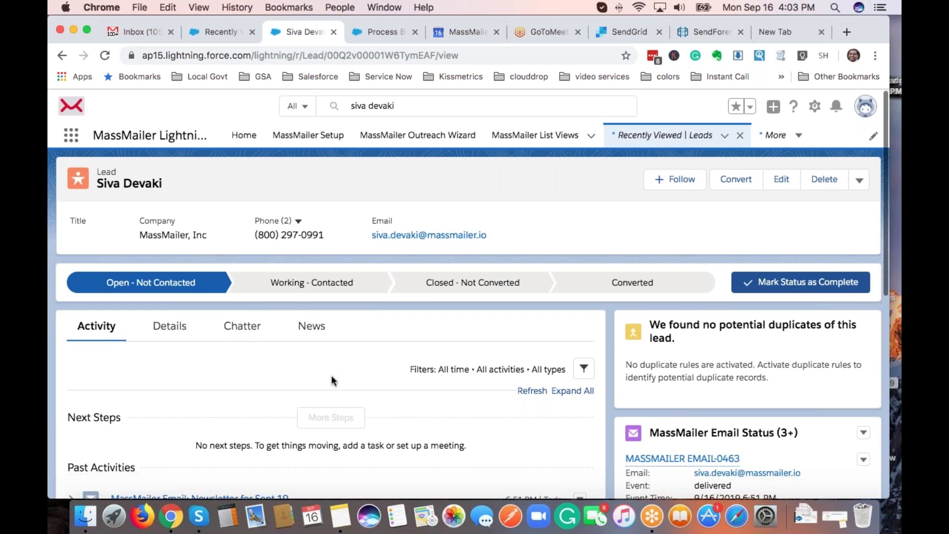
Scroll down the lead record to reach the MassMailer Email Status related list.
scroll(332, 376, down, 3)
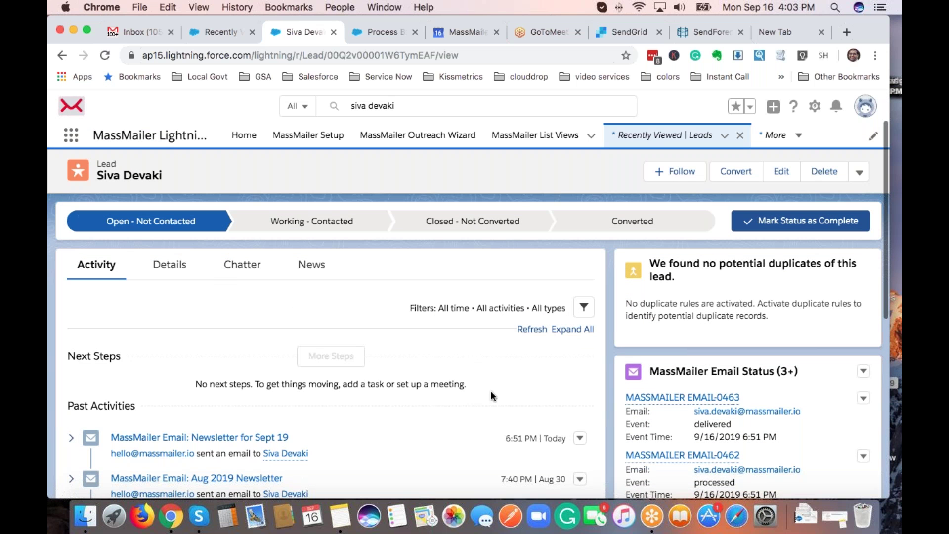
scroll(491, 392, up, 3)
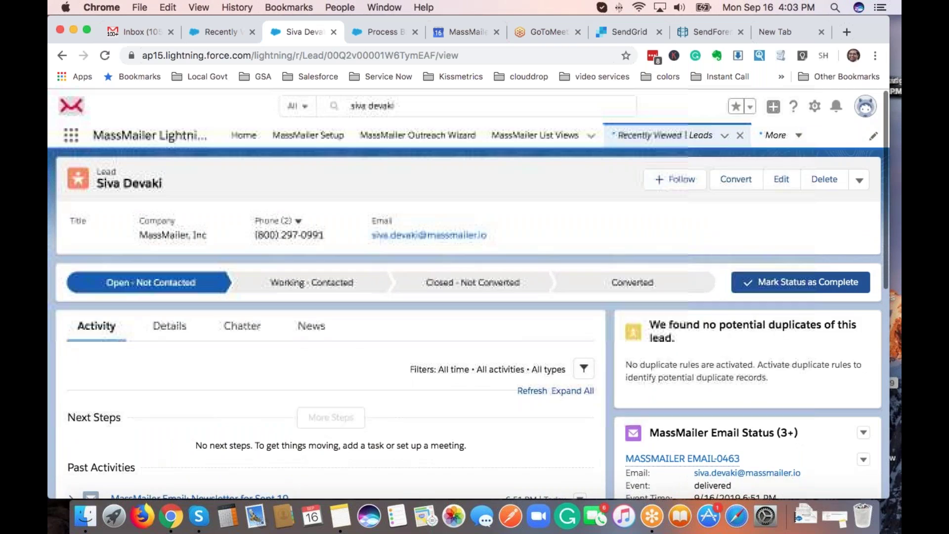
scroll(332, 346, down, 5)
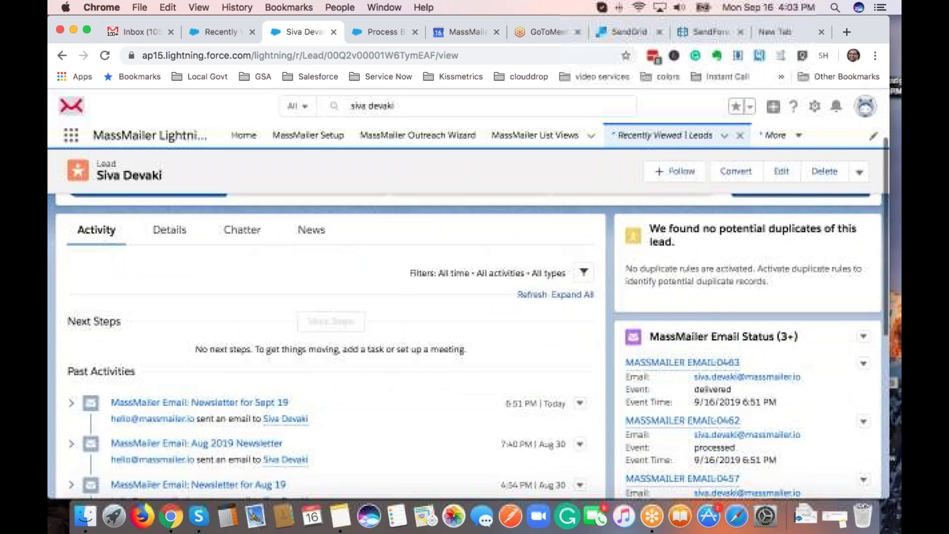
scroll(735, 285, down, 3)
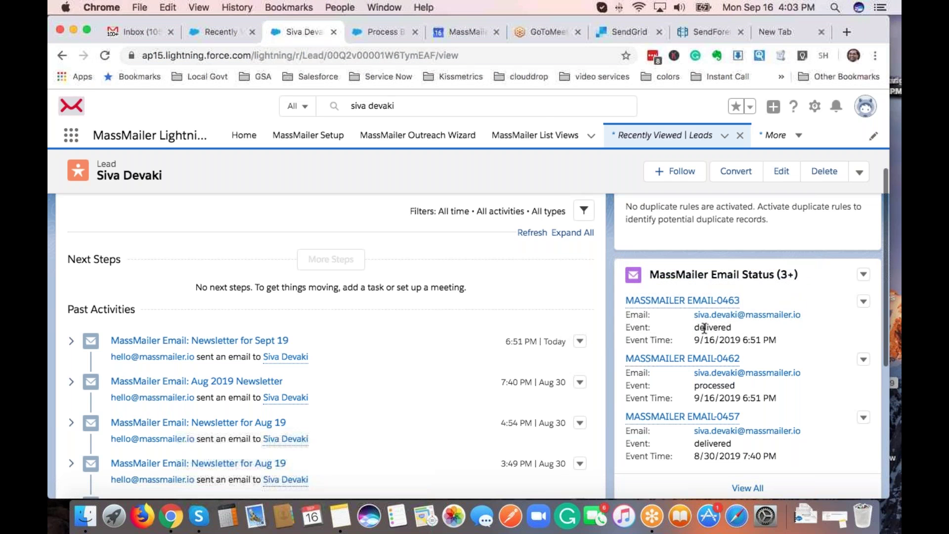
scroll(704, 328, down, 2)
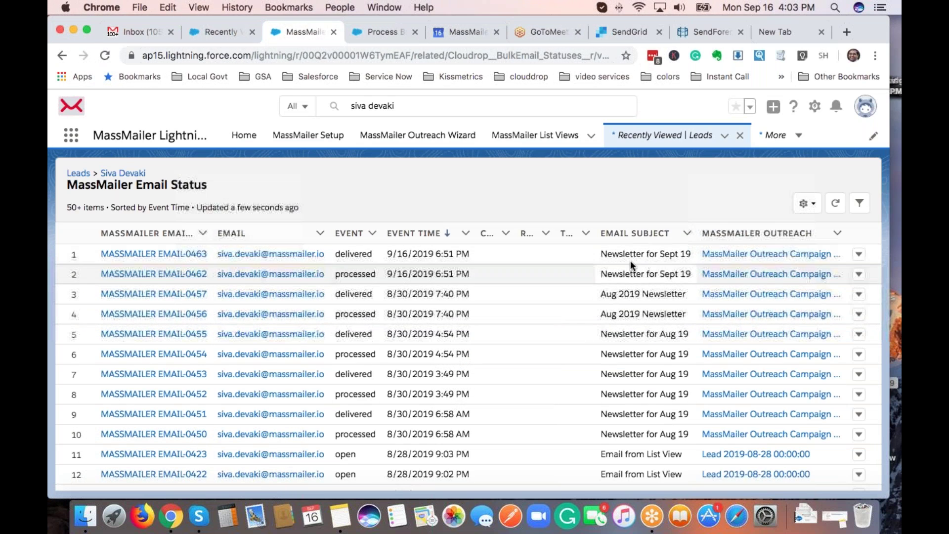
scroll(352, 252, down, 1)
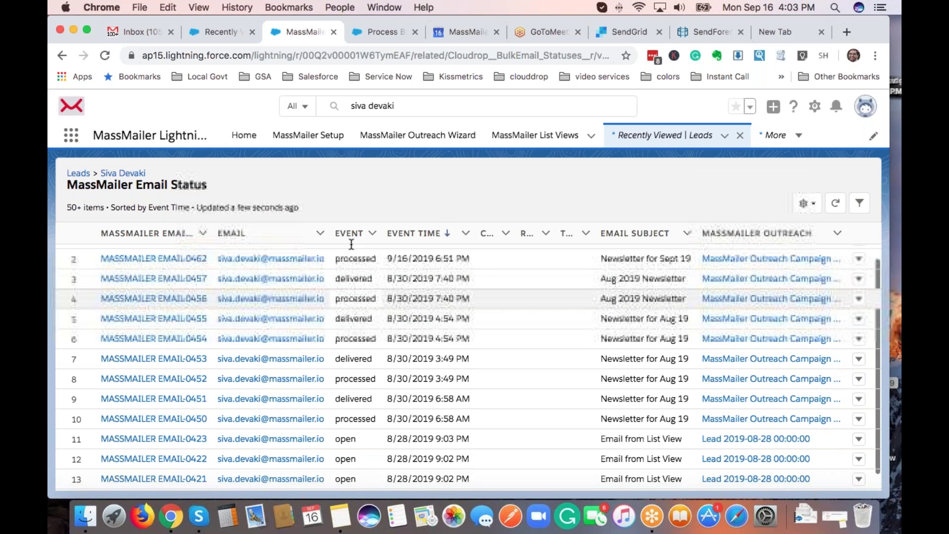
scroll(374, 442, down, 5)
scroll(346, 401, down, 4)
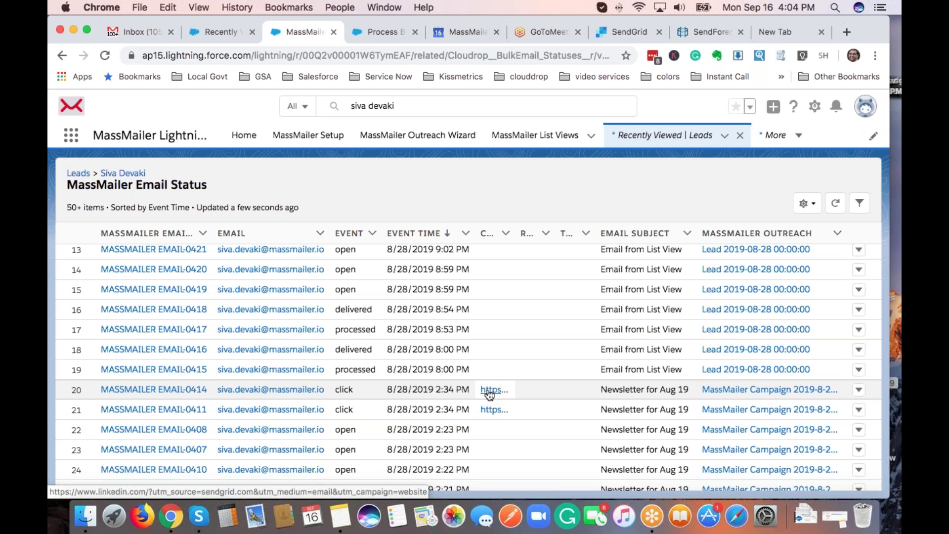
click(893, 43)
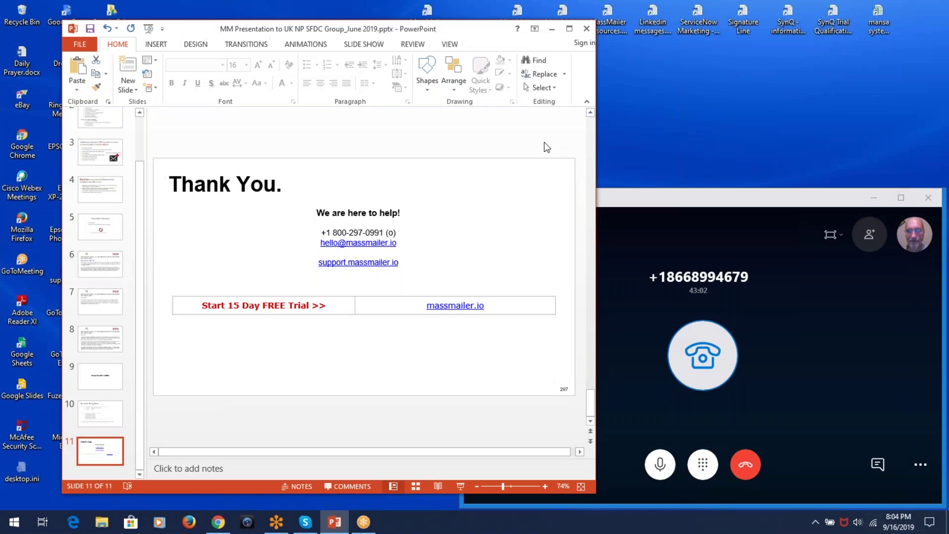
Run the slide show from the current slide and step back to the MassMailer Pricing Model slide.
click(460, 487)
key(Left)
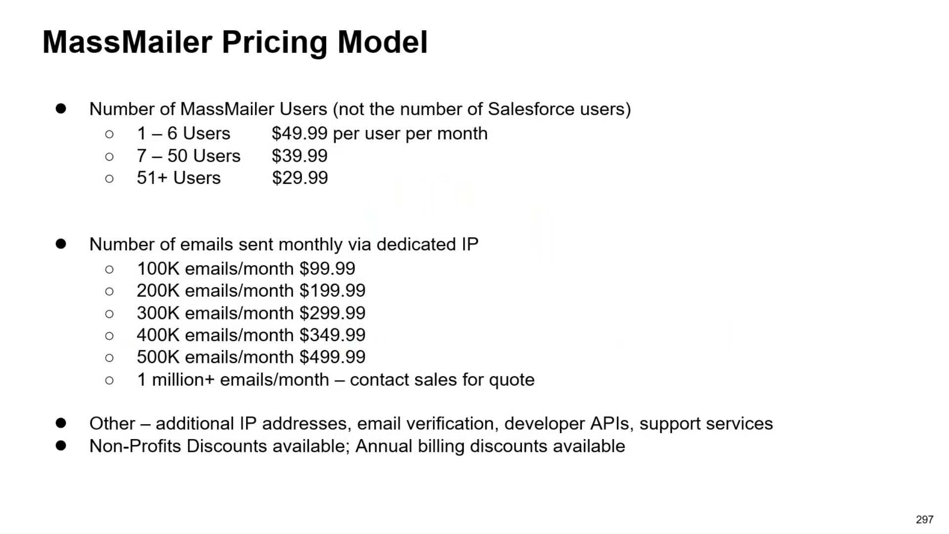